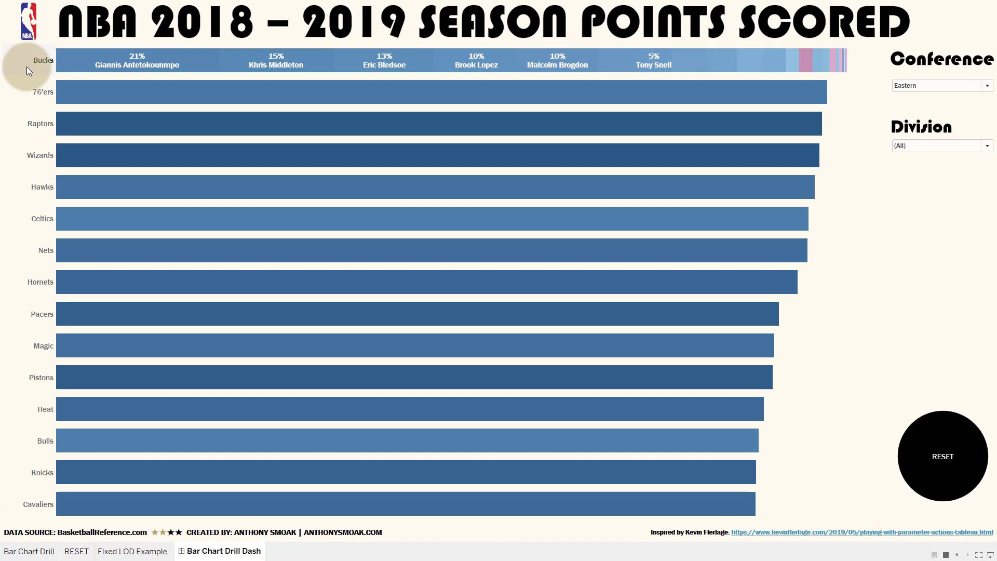
Show the Bar Chart Drill Dash in presentation mode with the Bucks bar split into players
mouse_move(60, 70)
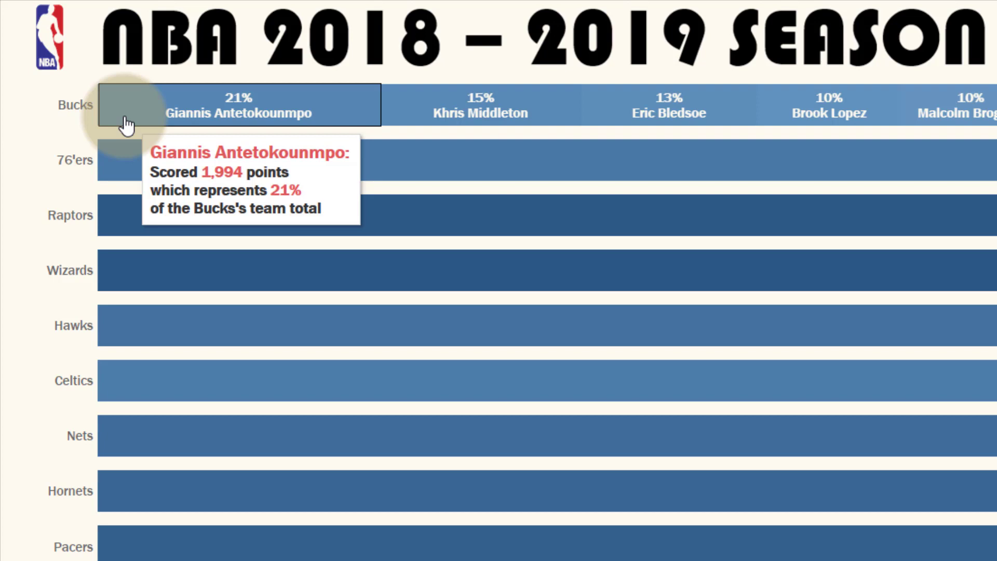
Drill into the Raptors, then the Hawks (Trae Young 17%), and exit presentation mode
click(135, 234)
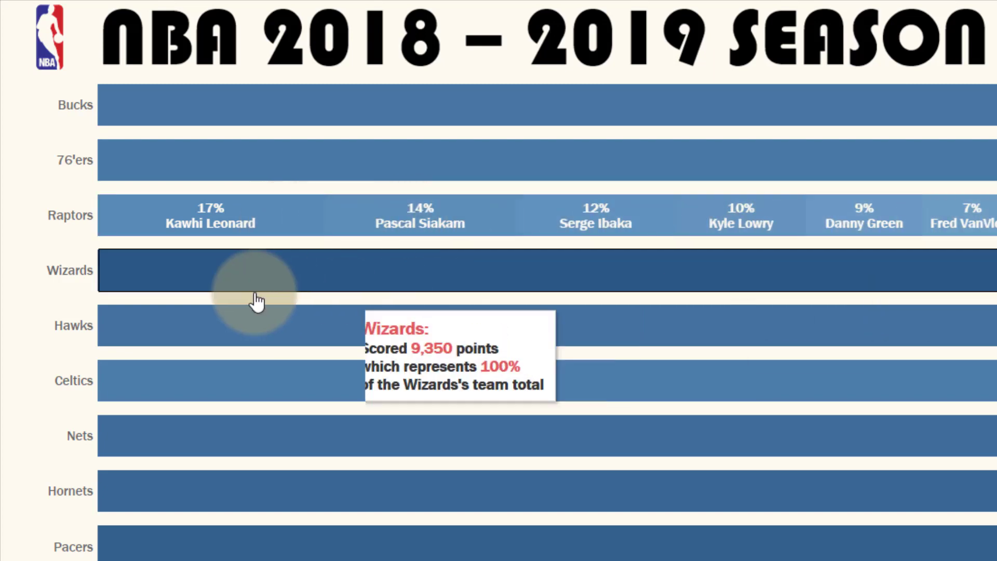
click(112, 340)
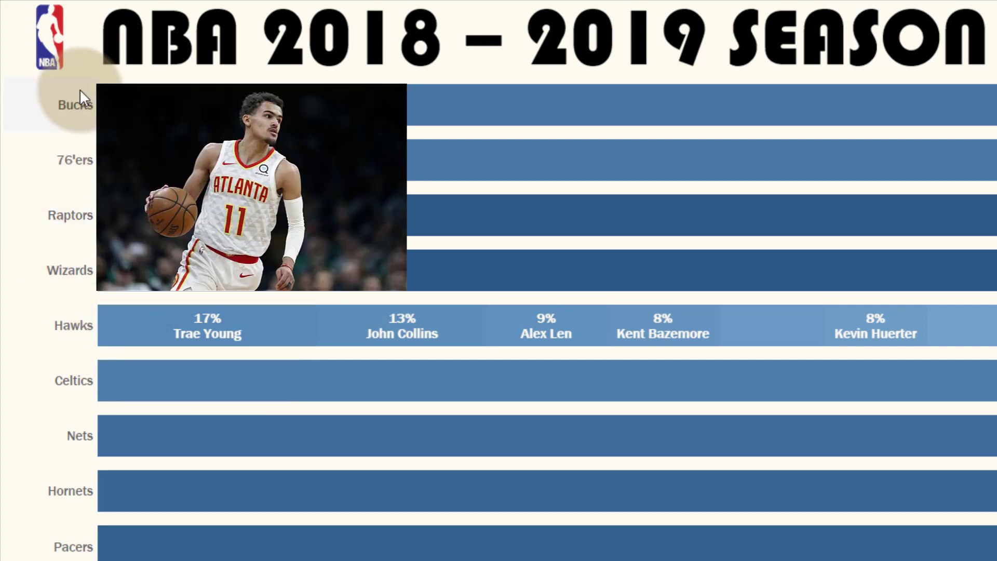
click(83, 135)
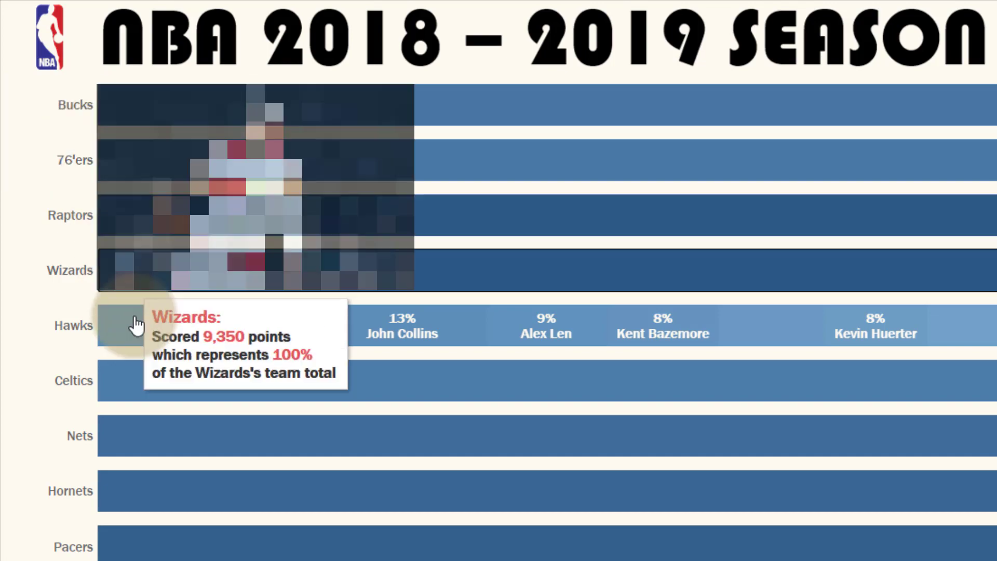
click(134, 338)
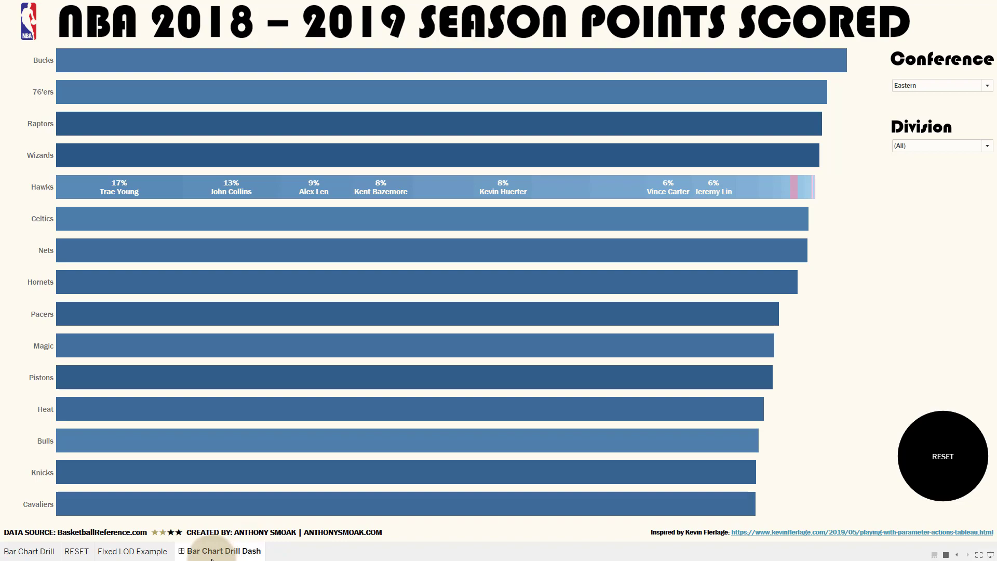
key(Escape)
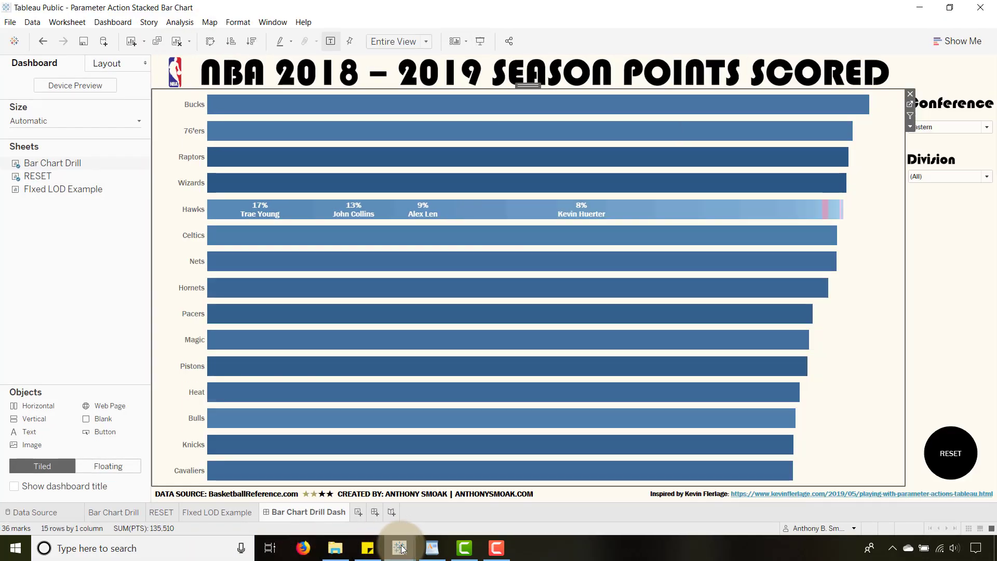
Switch to the Book3 workbook and close the Format Shading pane
mouse_move(401, 547)
click(415, 519)
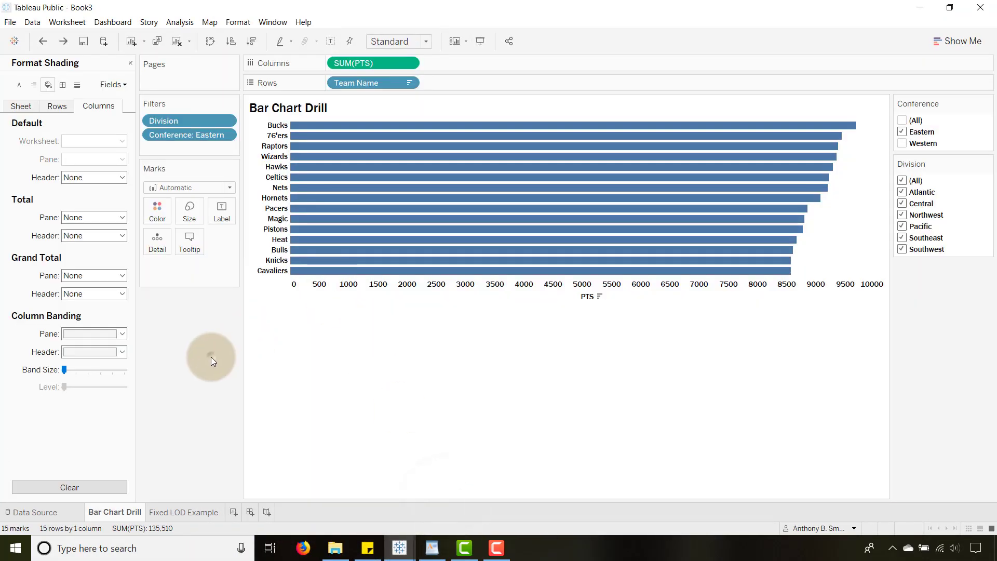
click(130, 63)
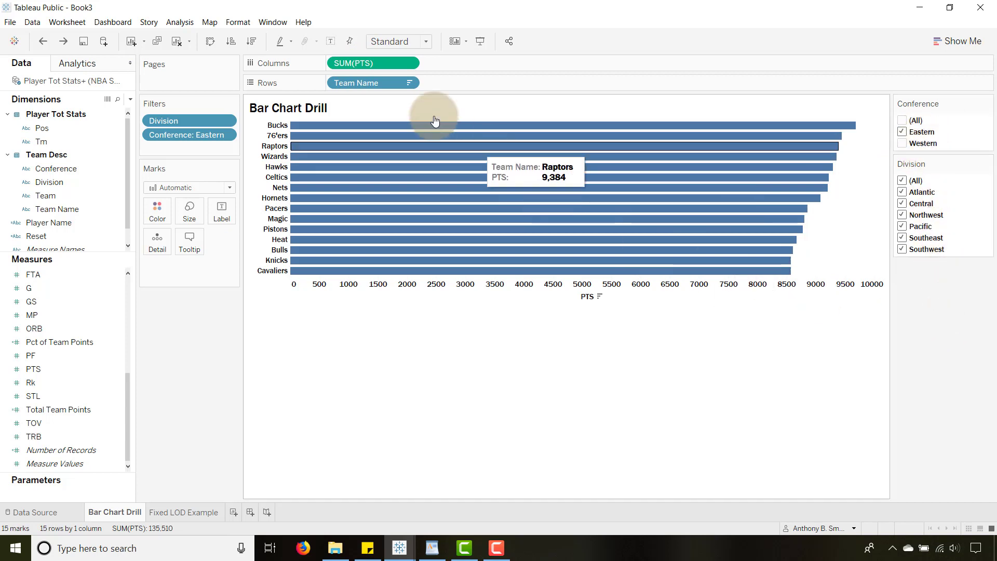
Set the Bar Chart Drill sheet to Entire View and hide the PTS axis header
click(424, 41)
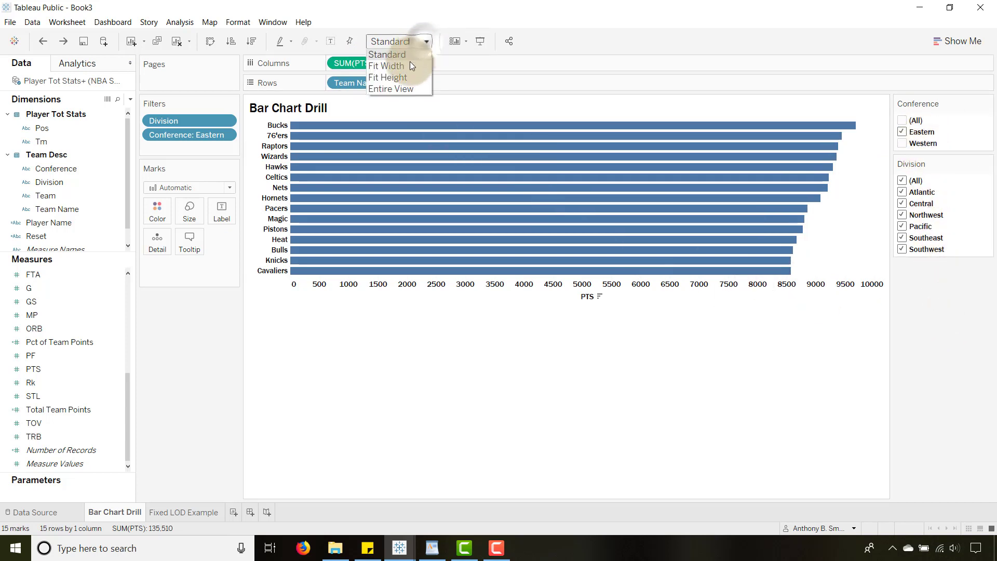
click(400, 89)
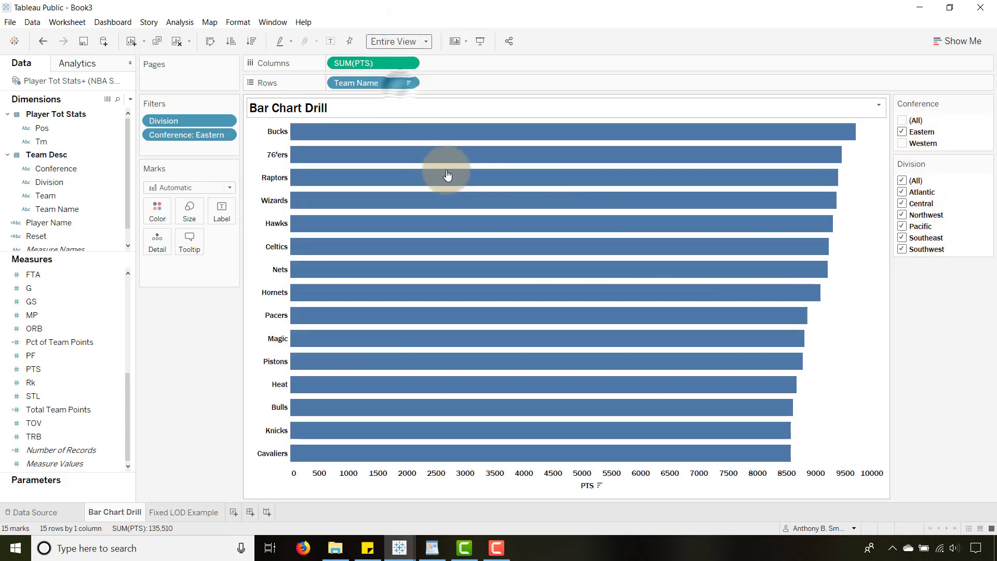
right_click(457, 477)
click(475, 453)
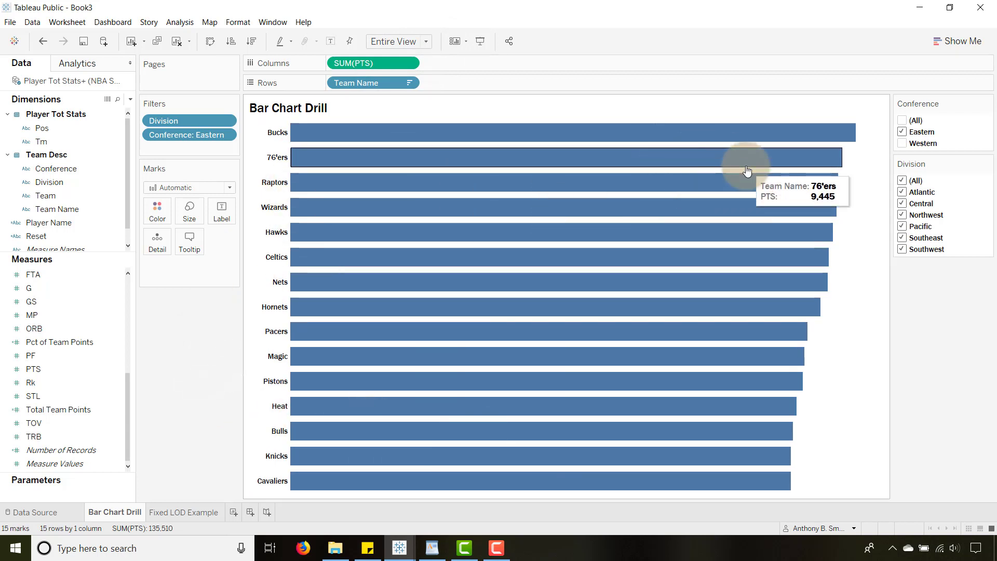
click(342, 134)
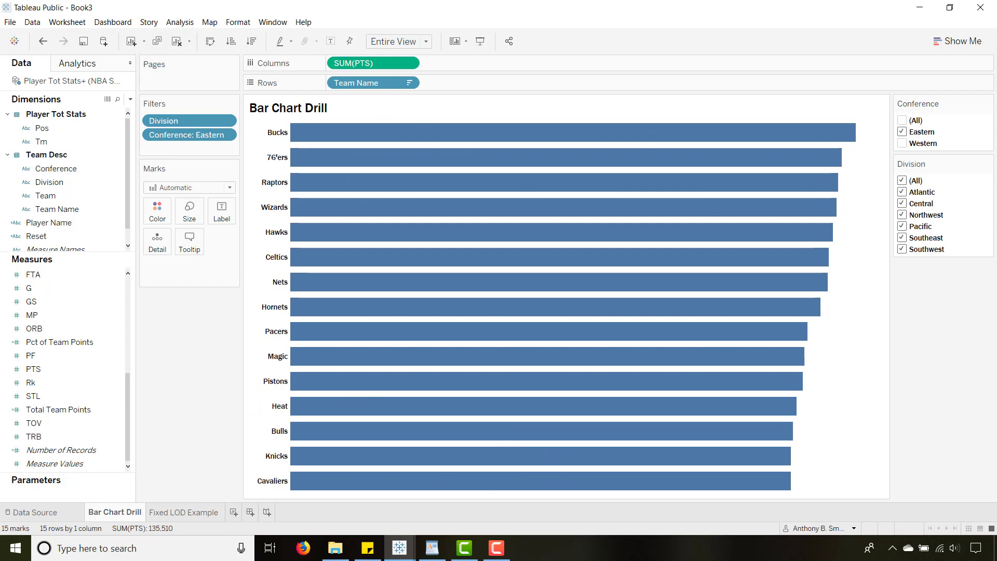
click(80, 384)
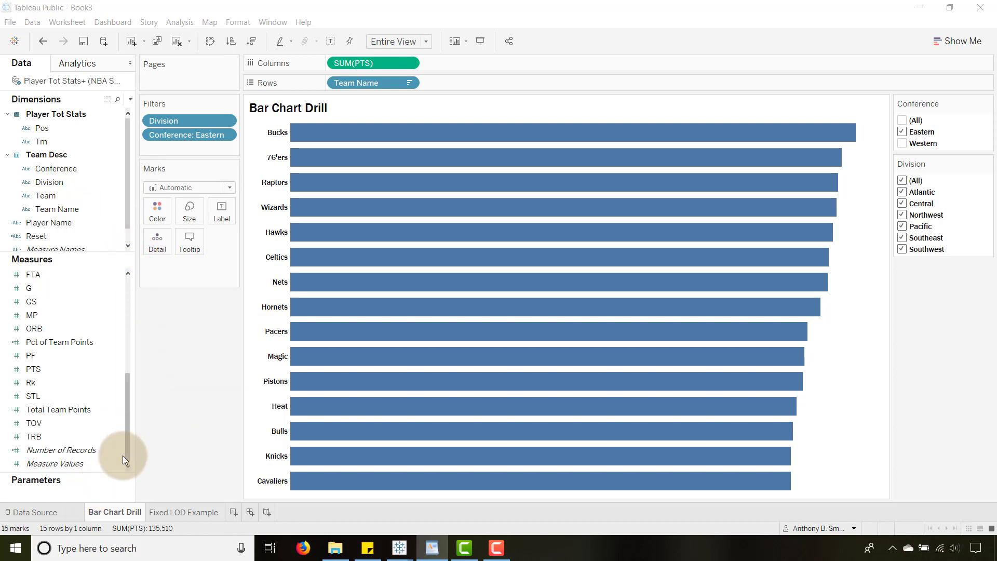
Create a parameter from Team Name, keeping the name Team Name Parameter
click(55, 225)
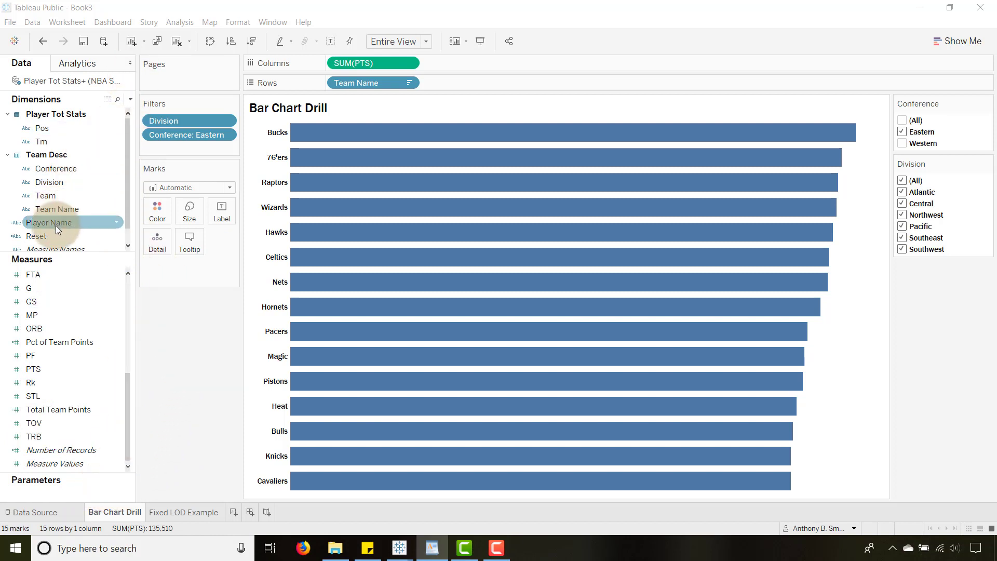
click(74, 207)
scroll(74, 205, down, 1)
right_click(73, 194)
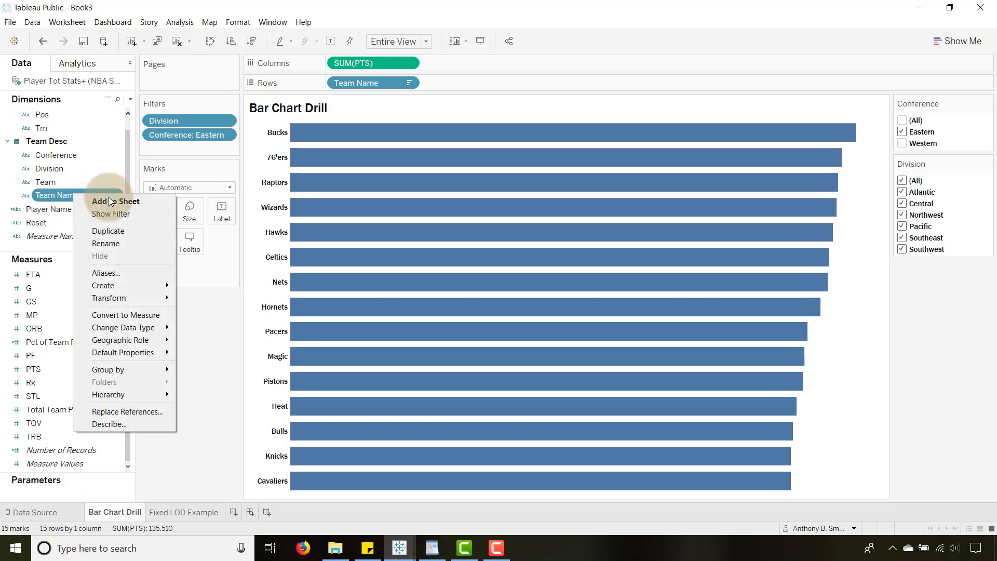
mouse_move(120, 284)
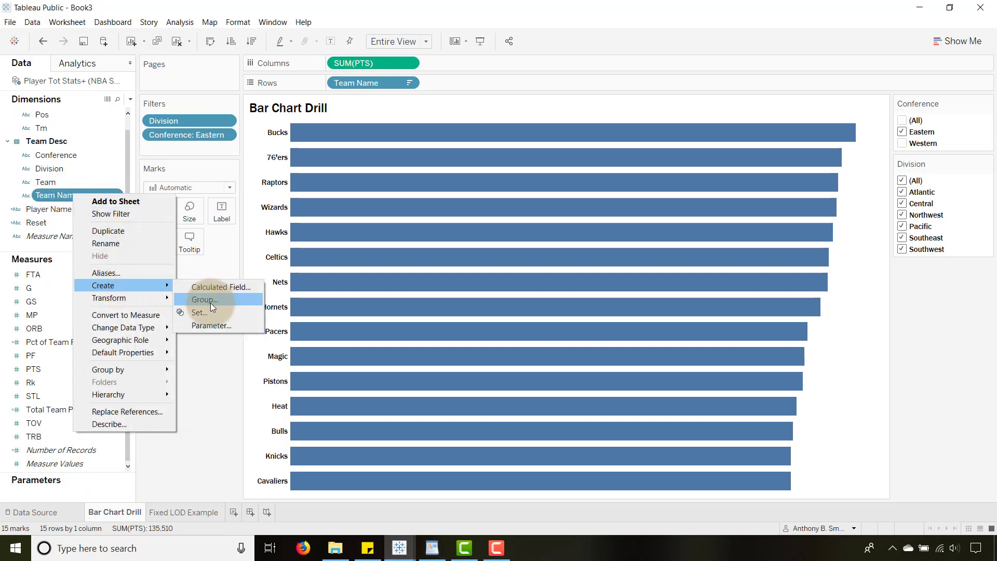
click(205, 324)
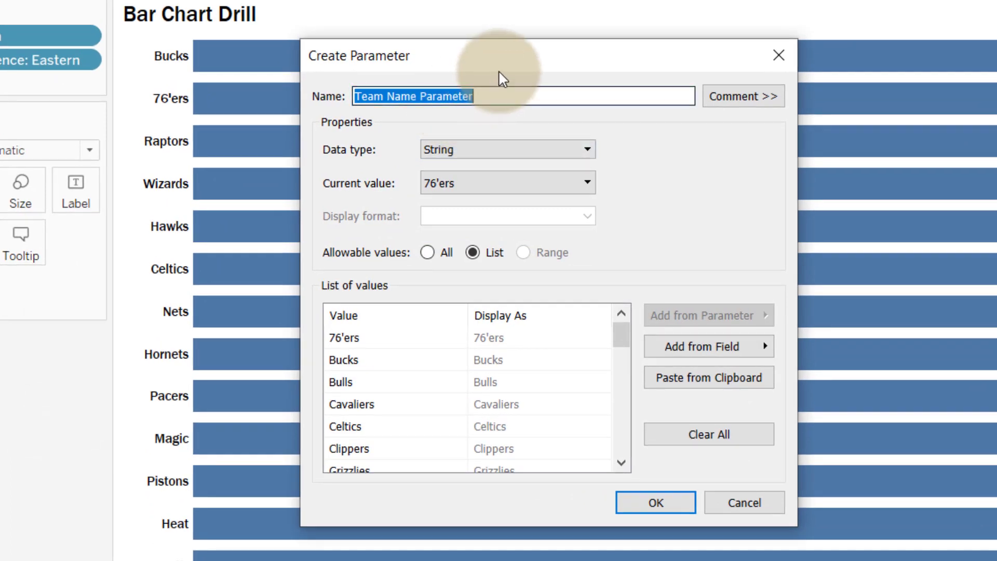
click(504, 96)
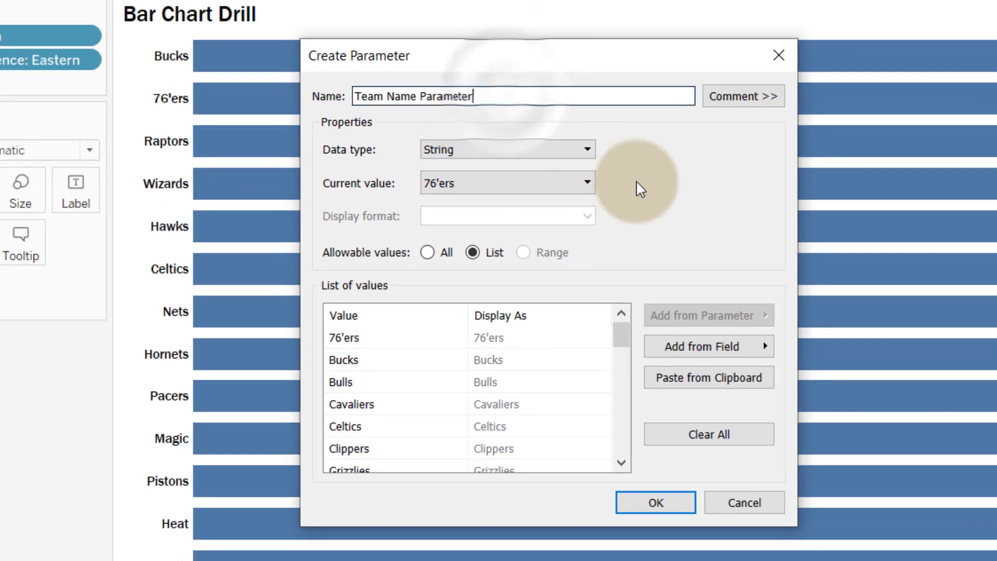
Add RESET to the end of the parameter's value list and save it
drag(621, 338, 621, 441)
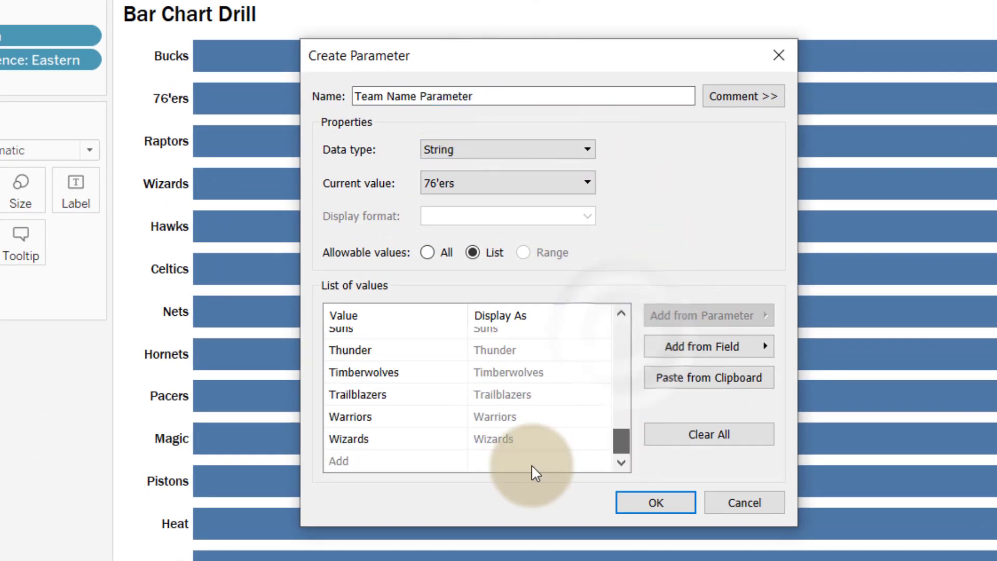
click(355, 461)
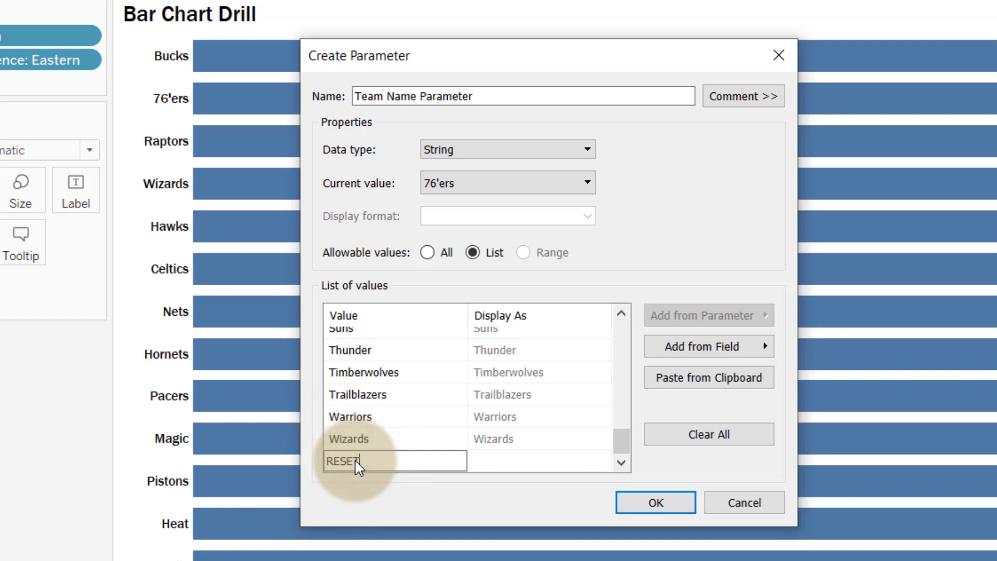
click(486, 450)
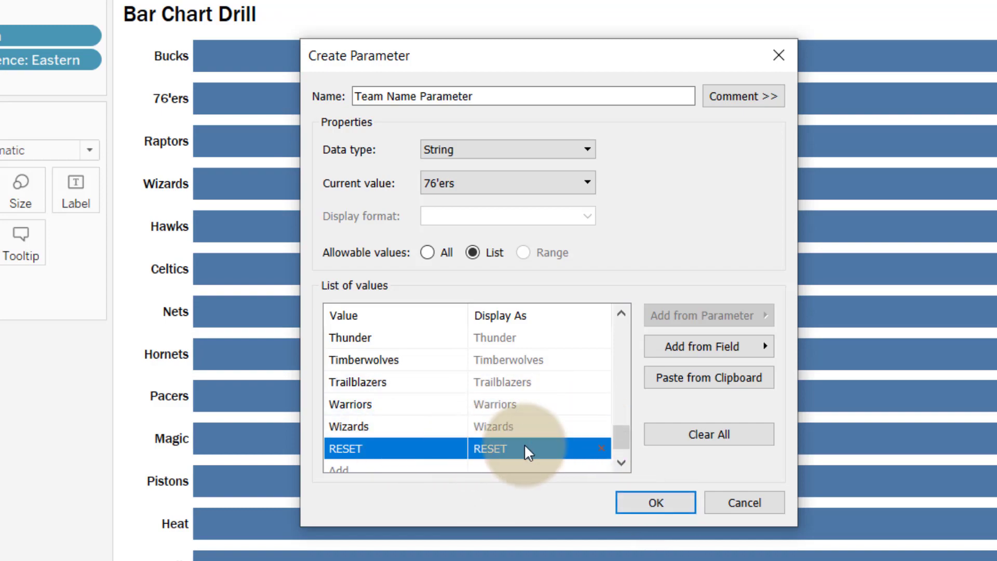
click(649, 503)
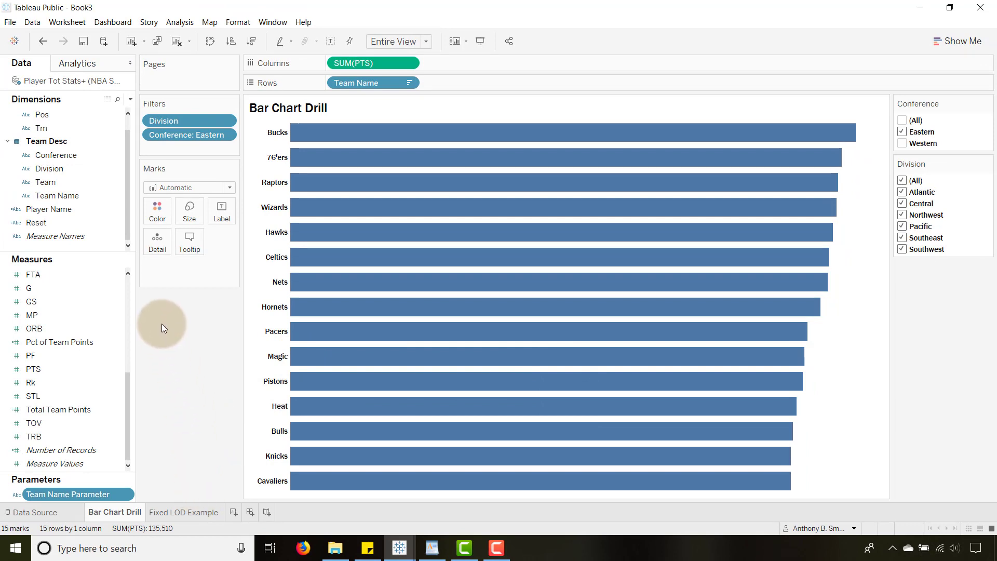
Create a calculated field named Player Drill with the pasted IF/ELSE drill formula
mouse_move(301, 138)
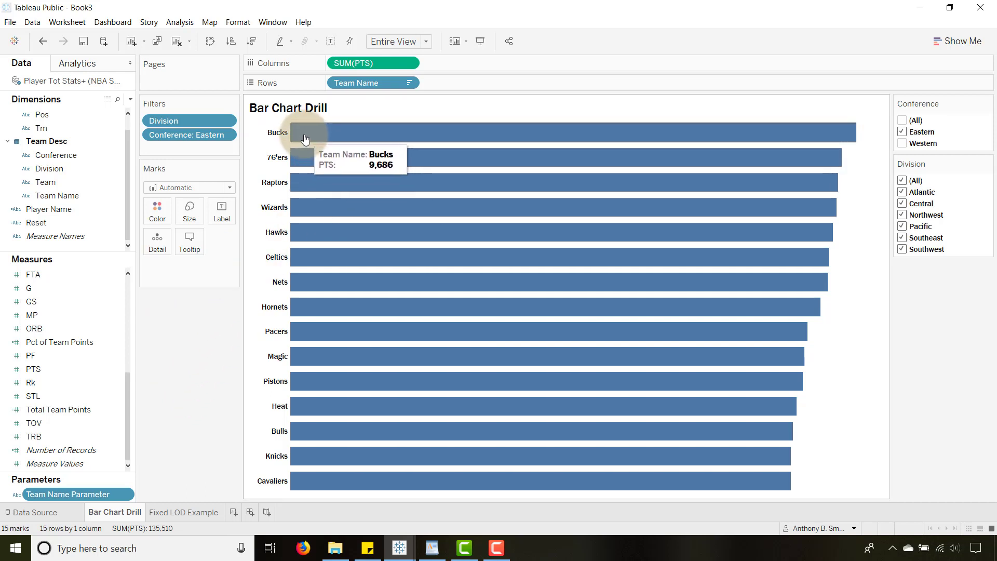
click(128, 101)
click(110, 113)
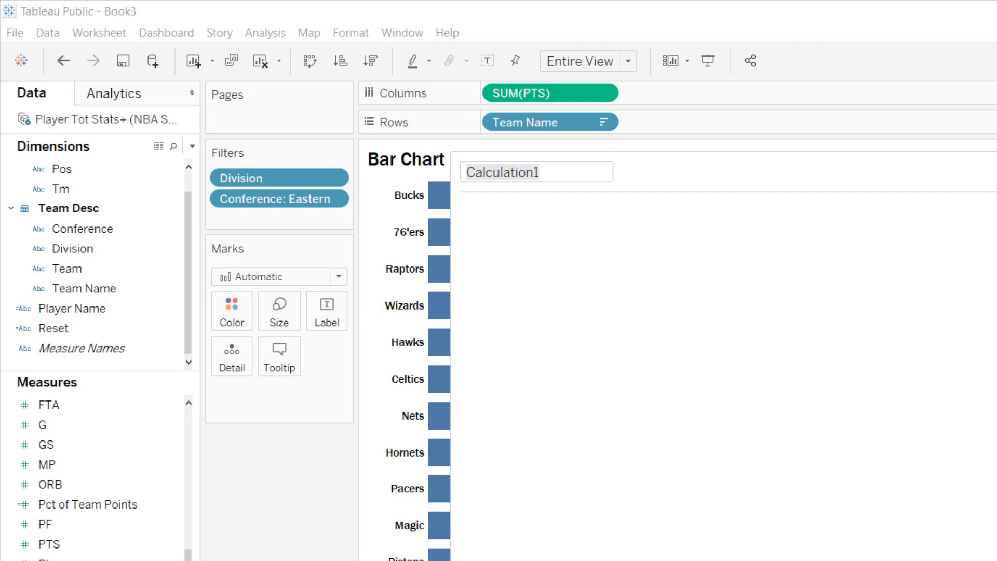
click(516, 251)
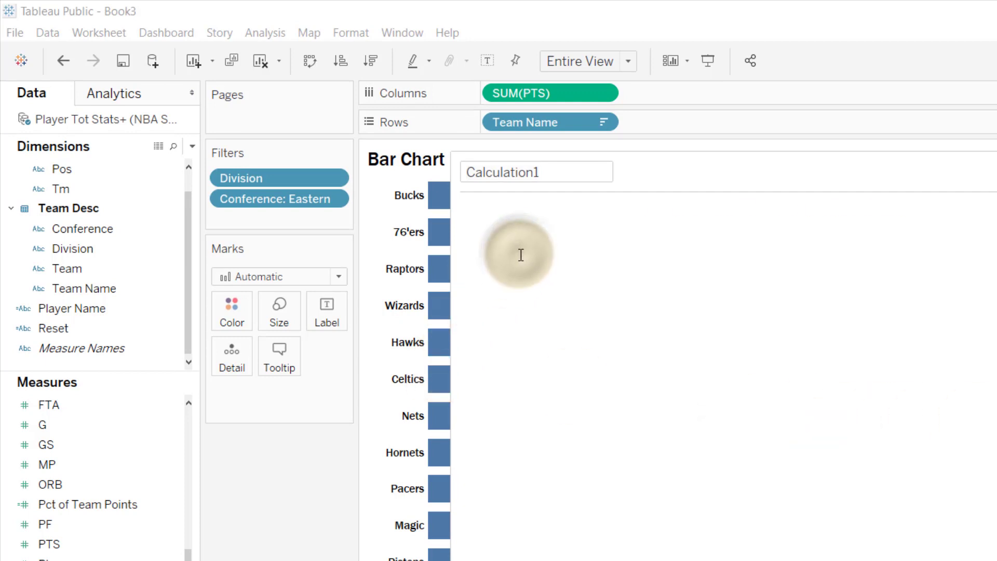
text(If [Team Name Parameter] = [Team Name] THEN [Player Name] ELSE [Team Name] END)
double_click(543, 170)
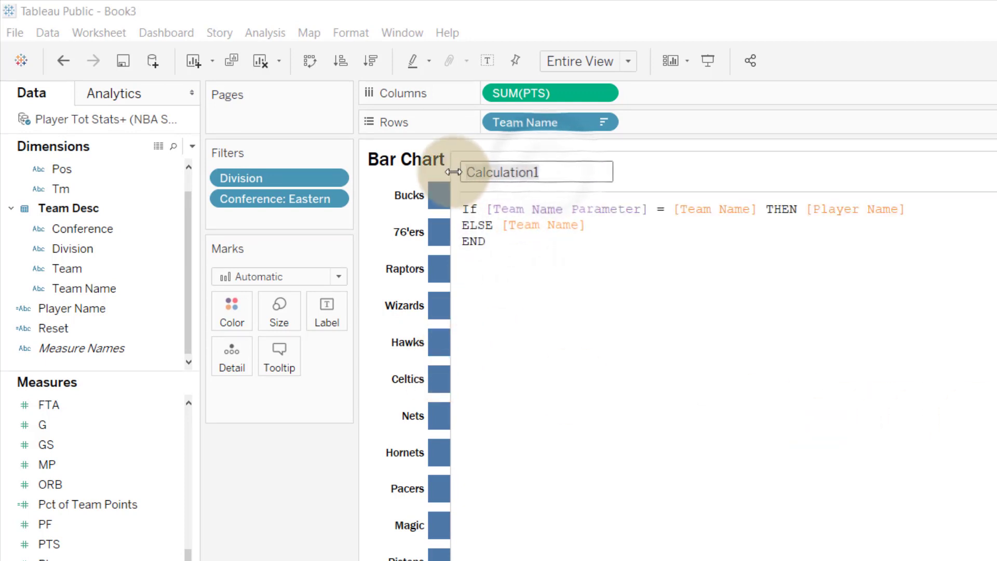
text(Player Drill)
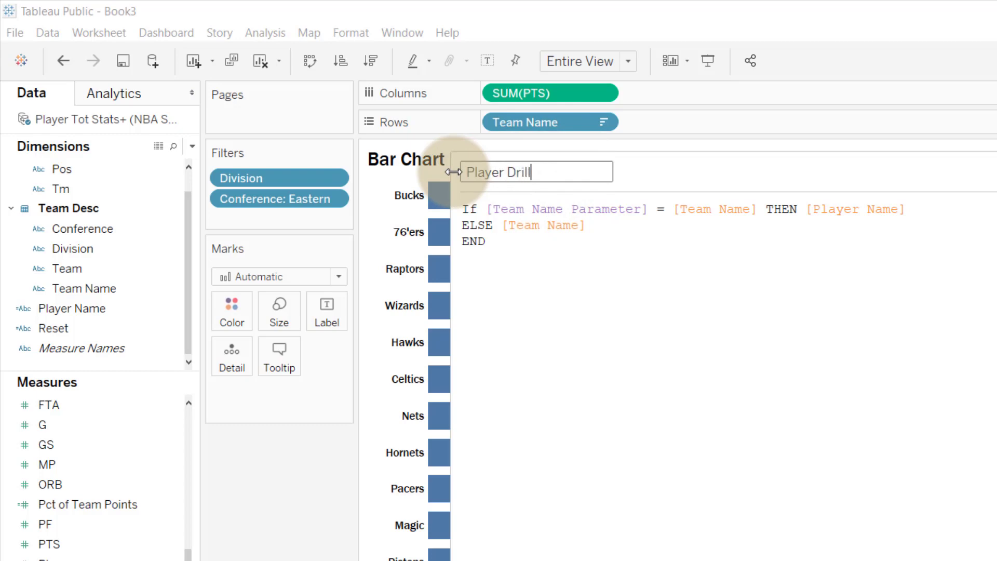
click(550, 255)
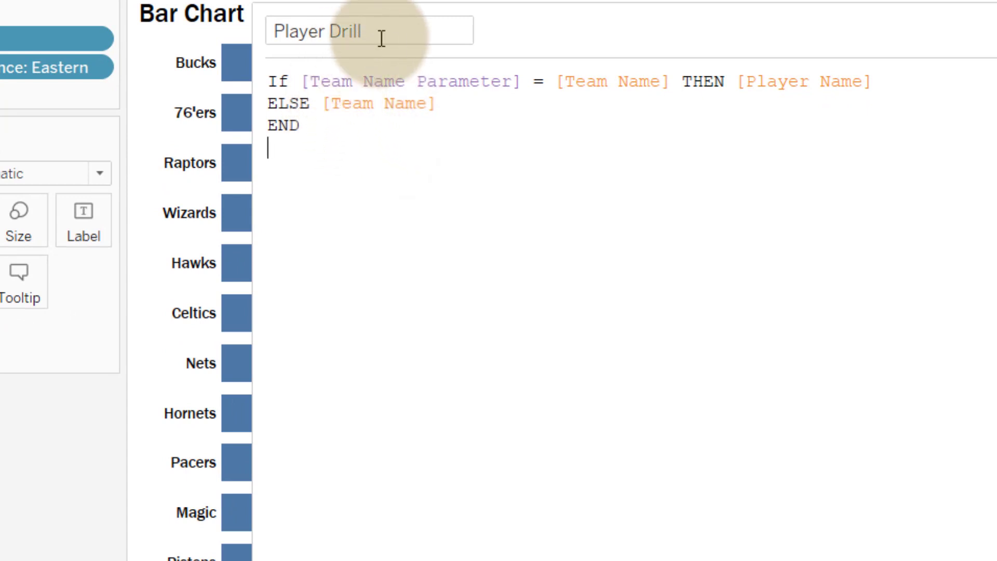
Review the ELSE [Team Name] line and save the Player Drill calculation
drag(596, 64, 623, 80)
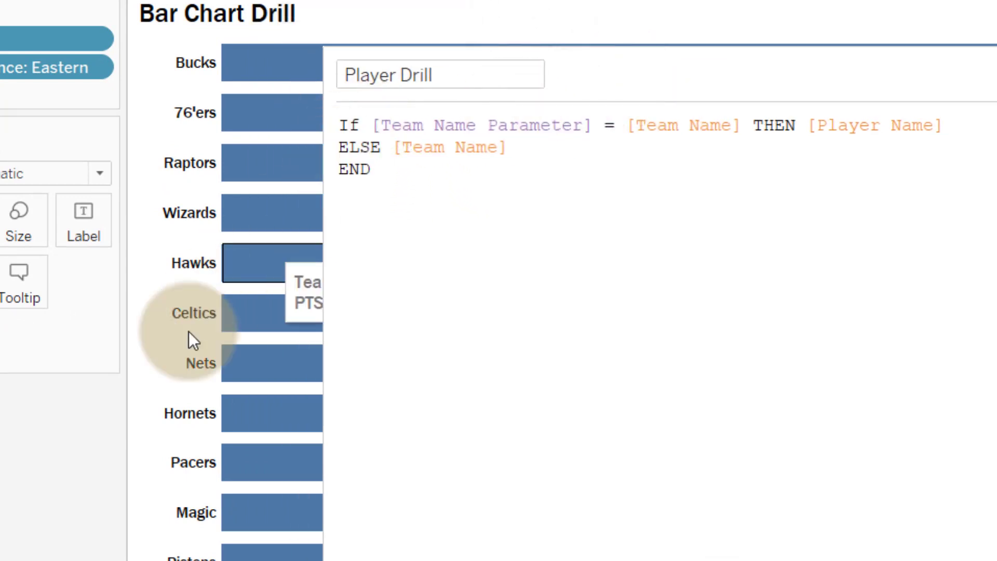
mouse_move(235, 91)
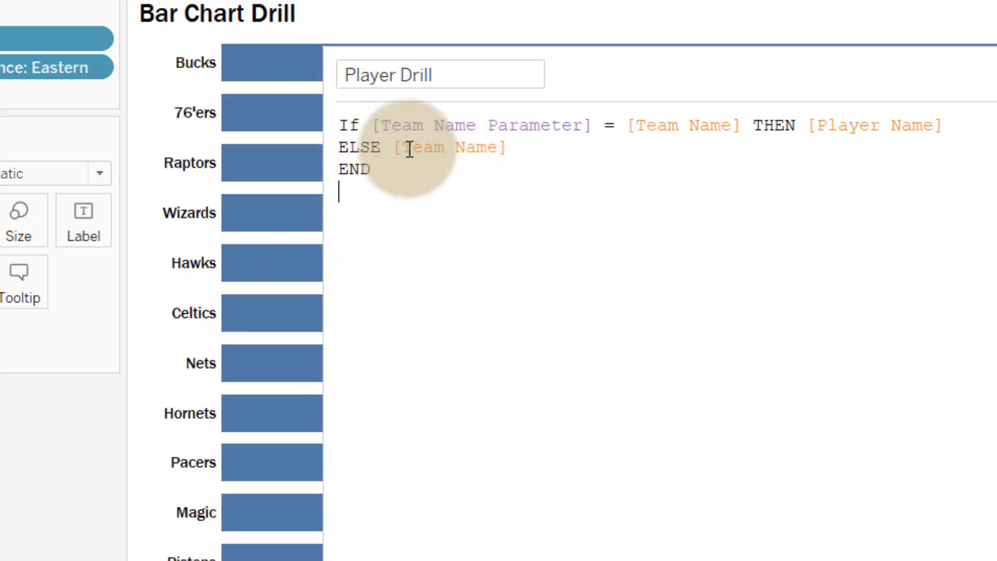
drag(509, 147, 338, 150)
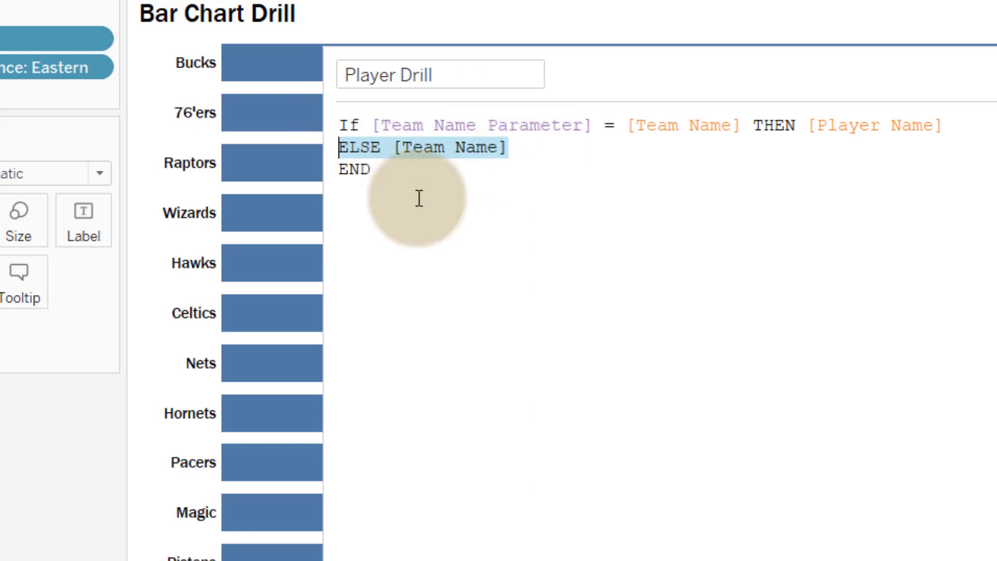
click(451, 211)
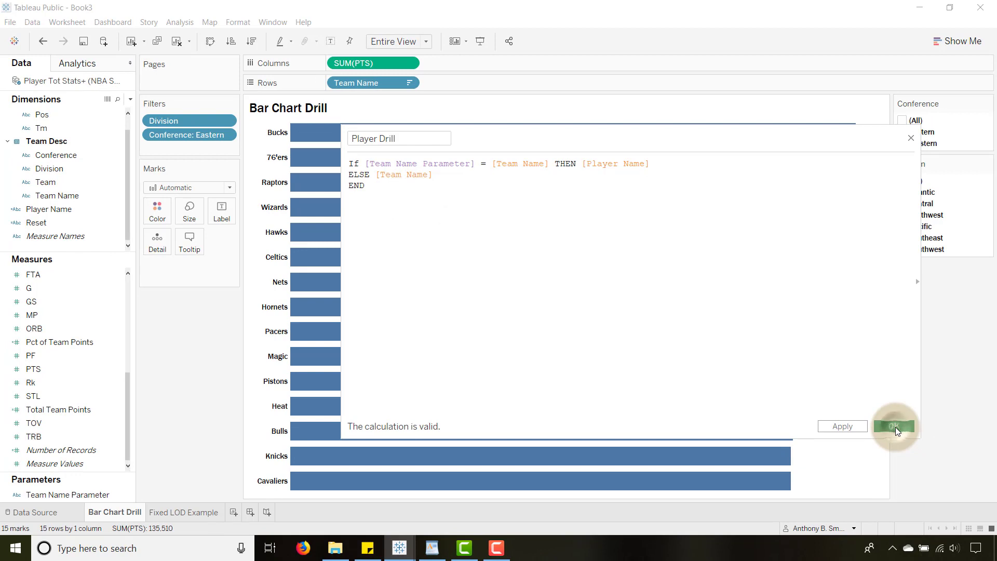
click(895, 427)
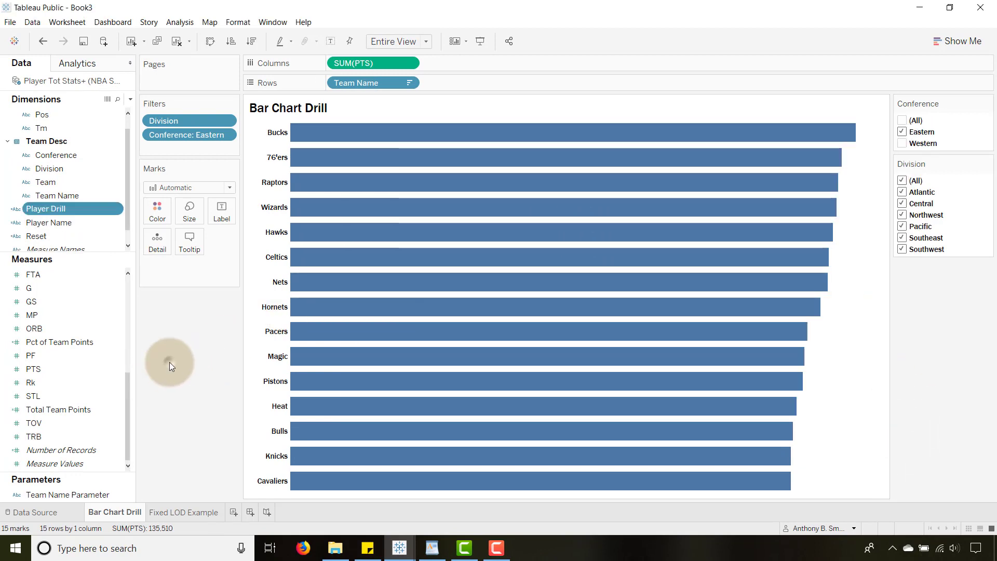
Add a new blank worksheet, Sheet 3
click(89, 496)
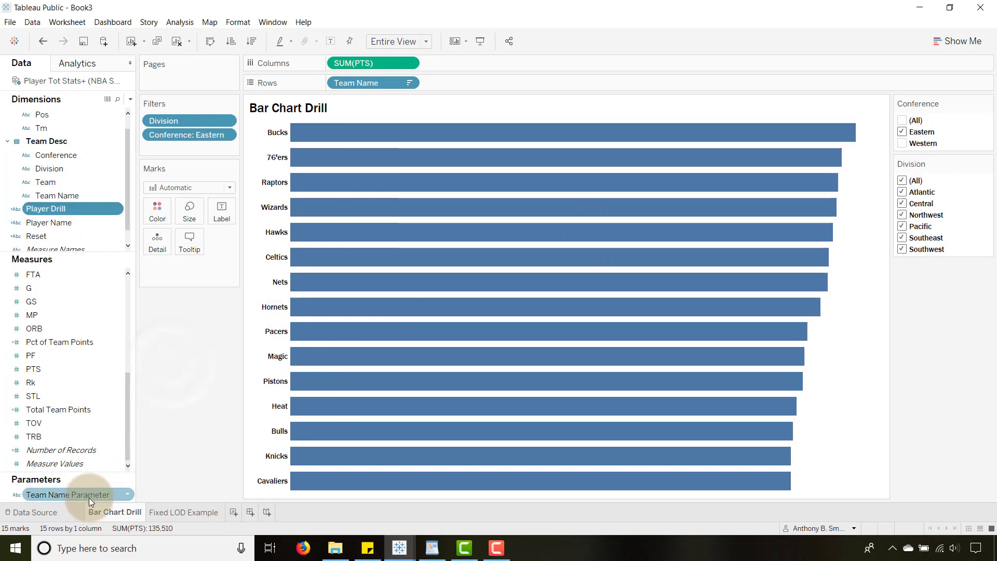
click(232, 513)
click(204, 313)
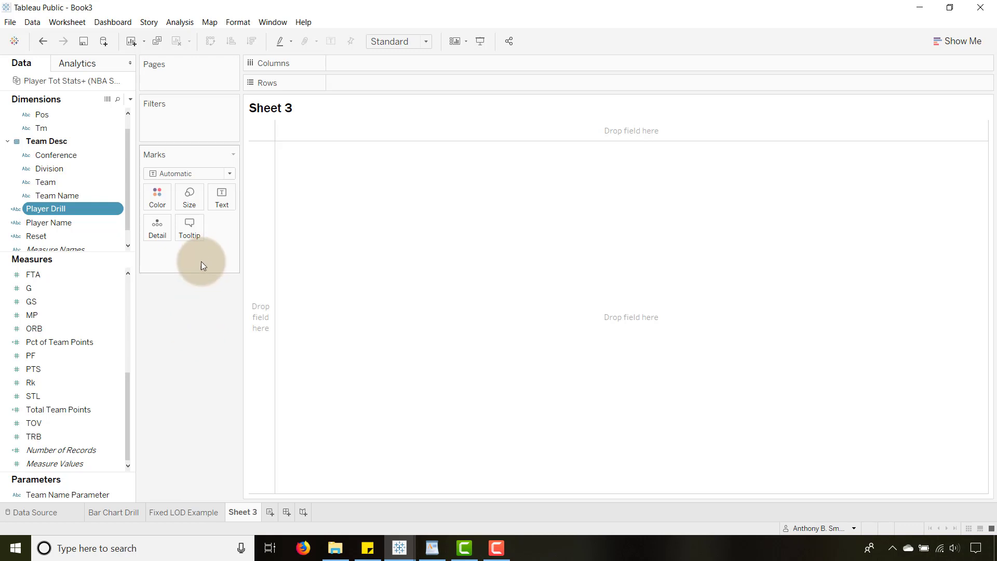
Set the Reset calculated field's formula to "RESET" and save it
right_click(64, 236)
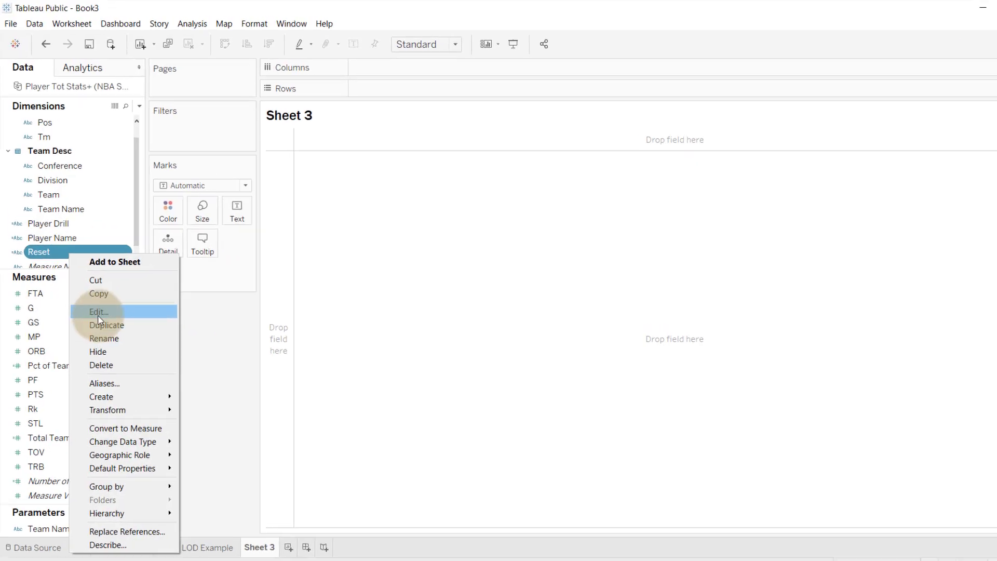
click(99, 313)
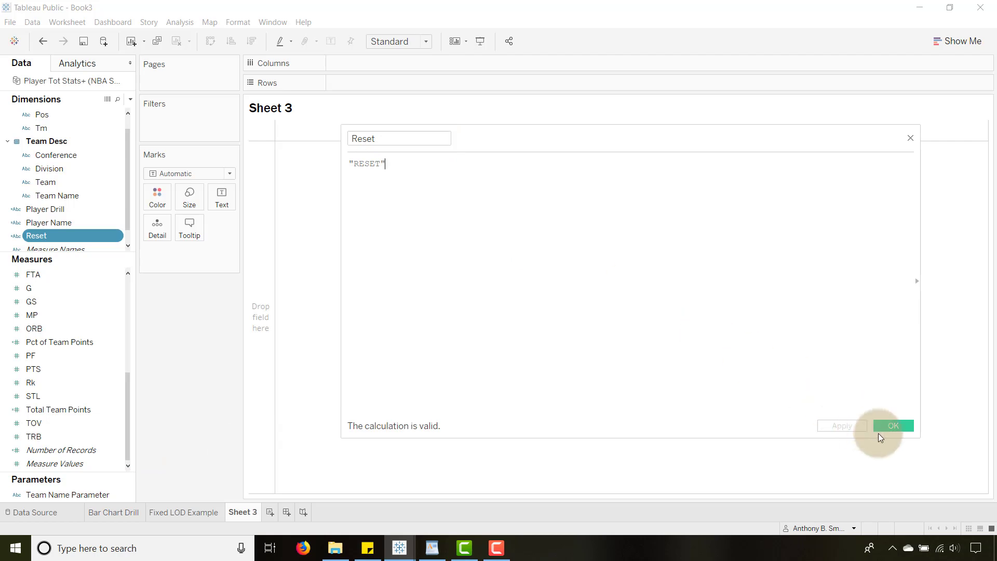
click(893, 426)
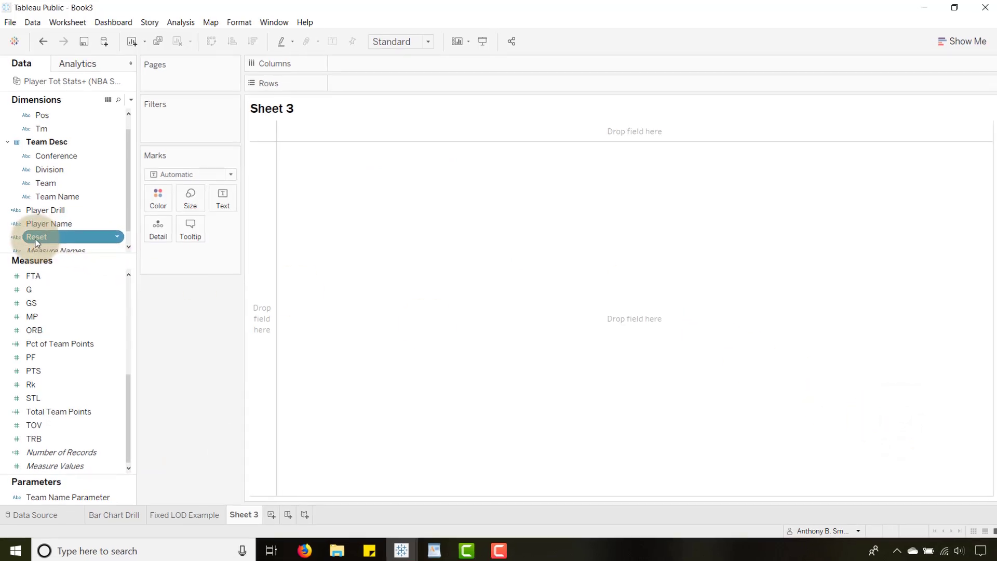
Show the Reset field as text on Sheet 3 and hide the sheet title
drag(48, 319, 300, 270)
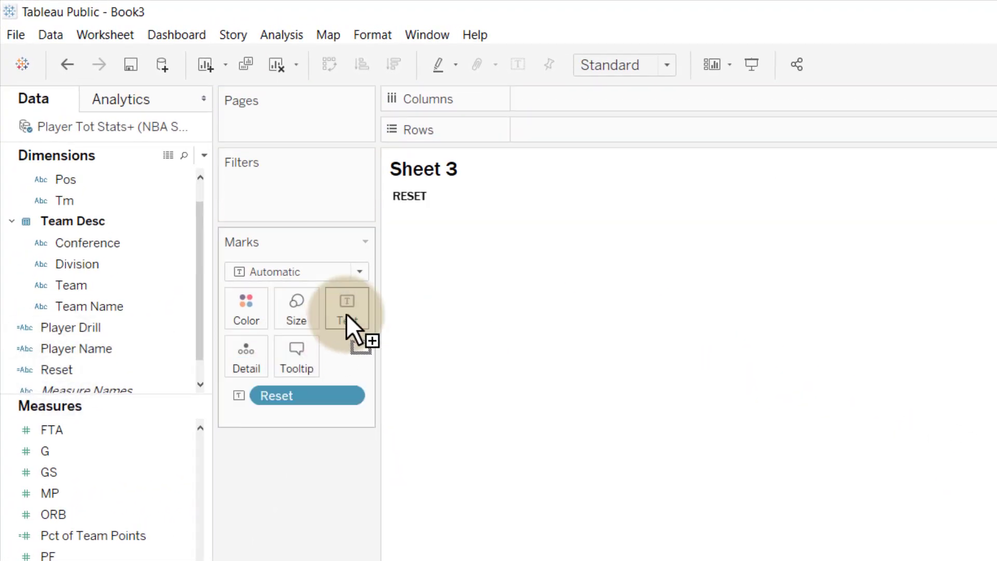
right_click(444, 173)
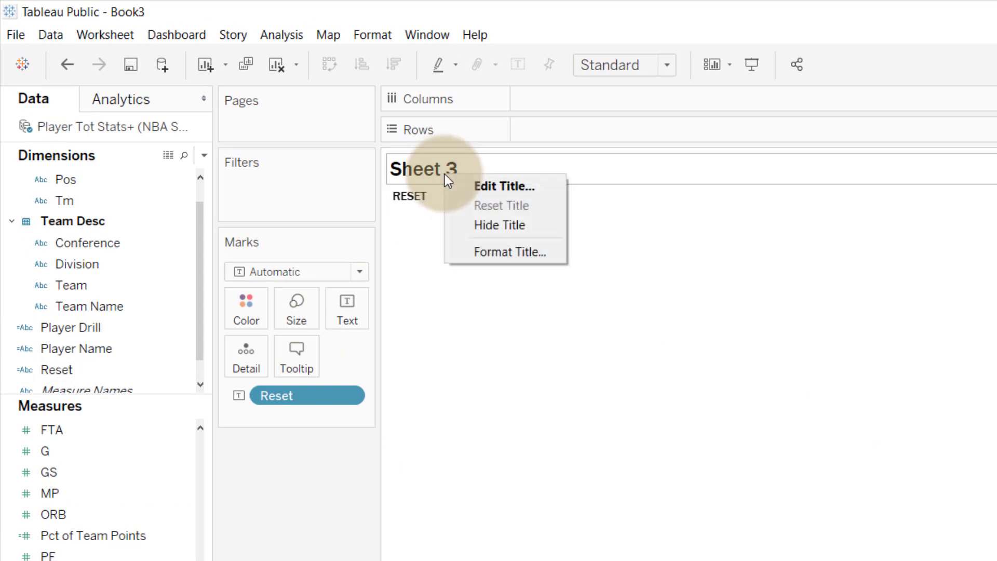
click(474, 227)
Change the mark to a circle, increase its size, and widen the view
click(363, 271)
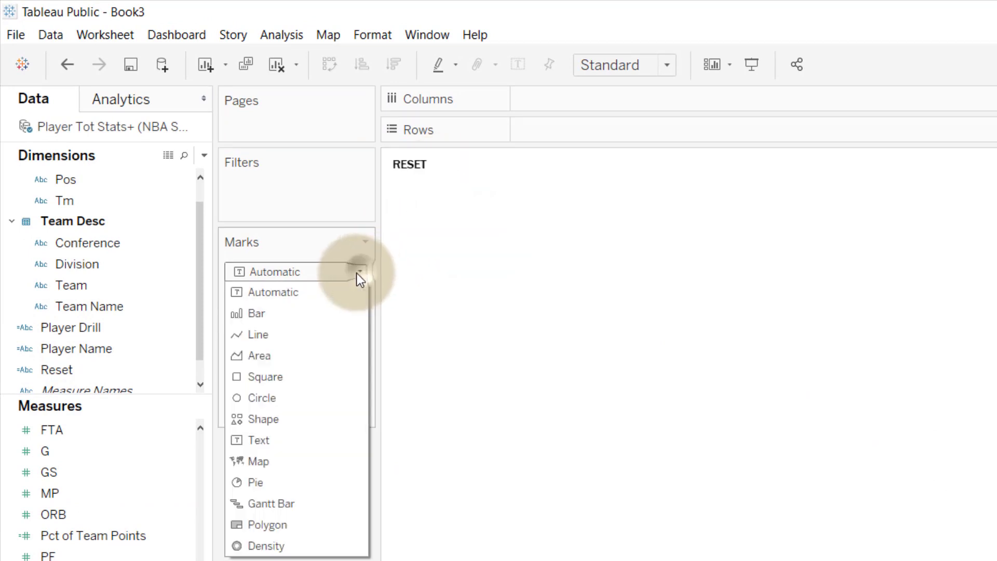
click(262, 398)
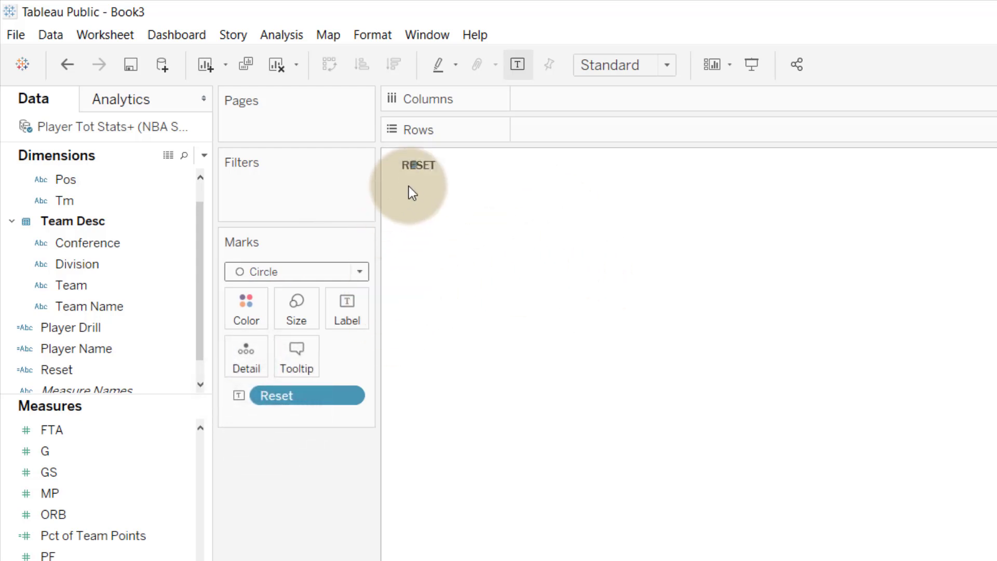
click(303, 317)
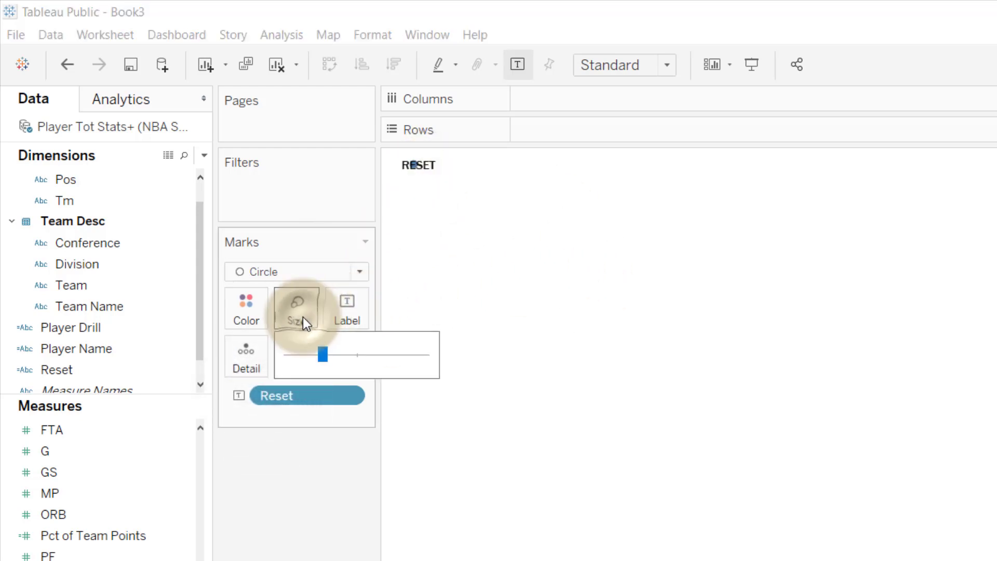
drag(319, 362, 353, 358)
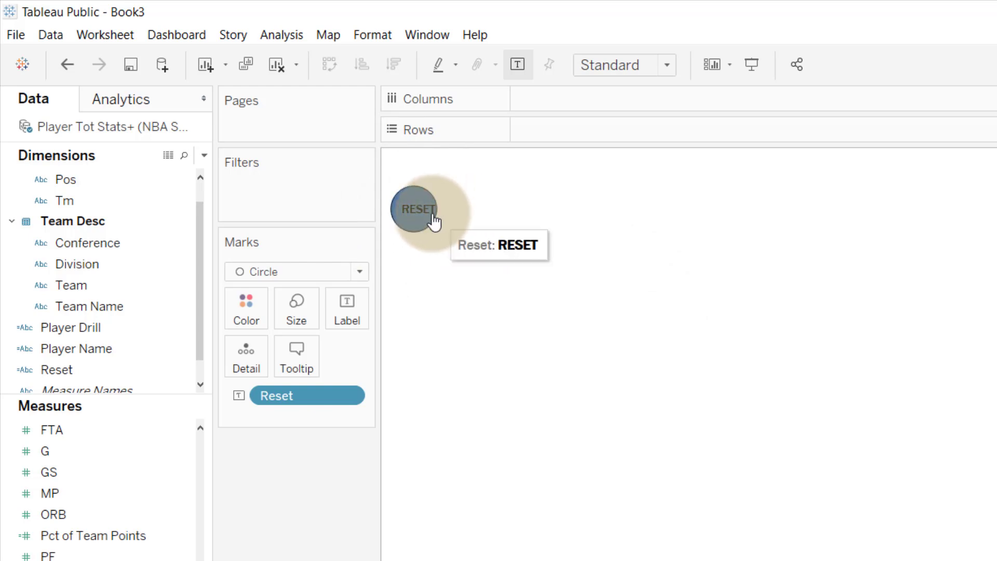
drag(440, 216, 571, 228)
Set the RESET label alignment to Center
click(304, 313)
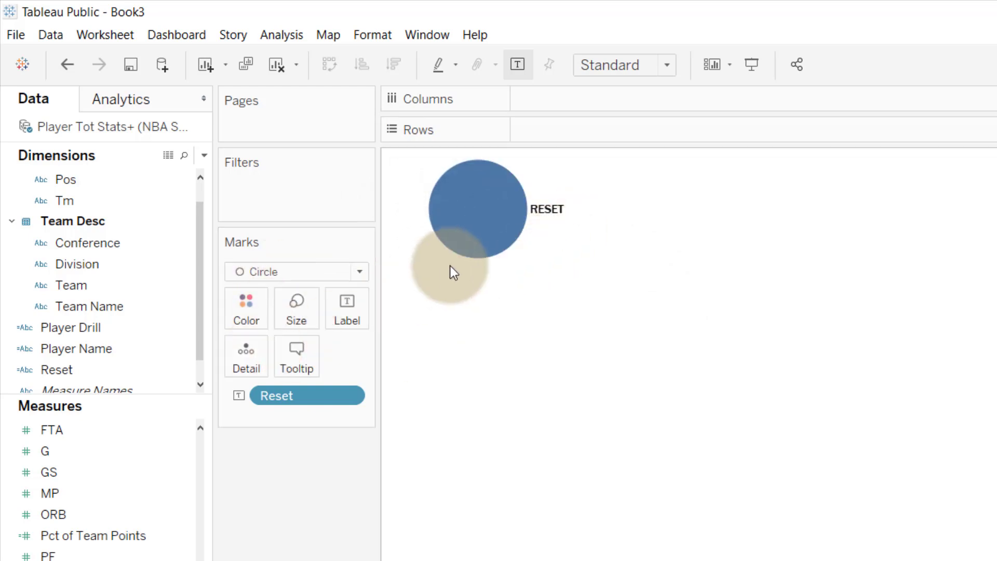
click(360, 315)
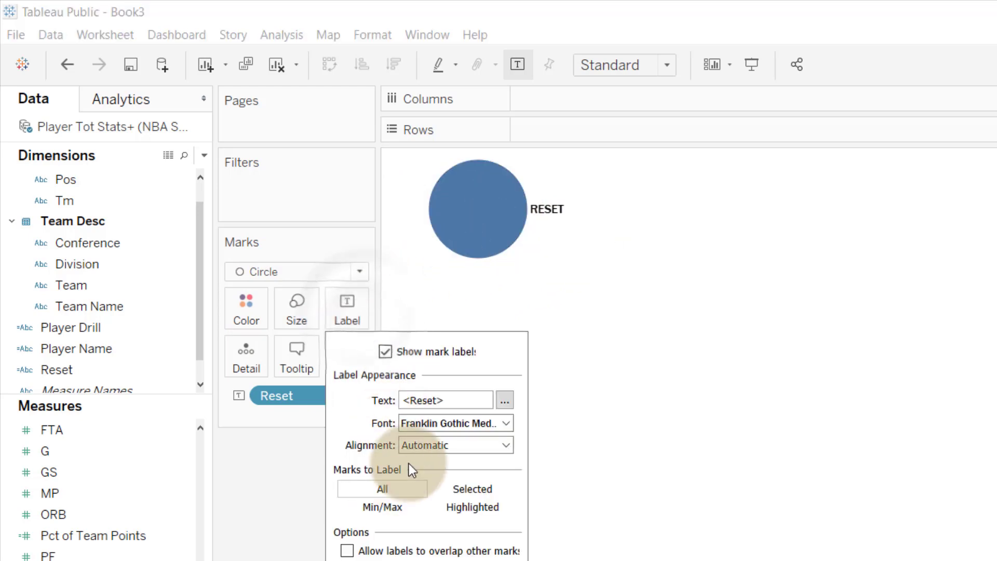
click(501, 450)
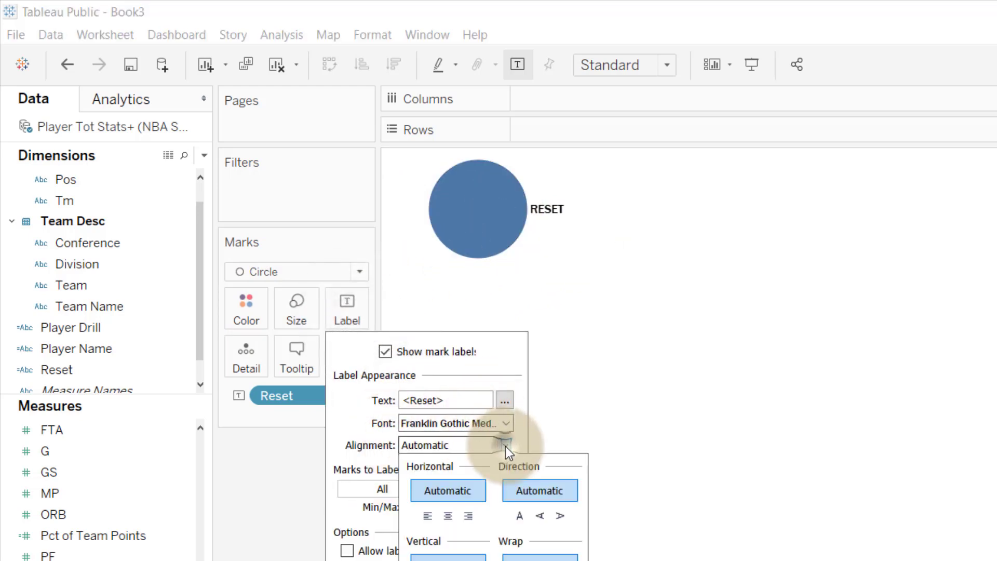
click(447, 516)
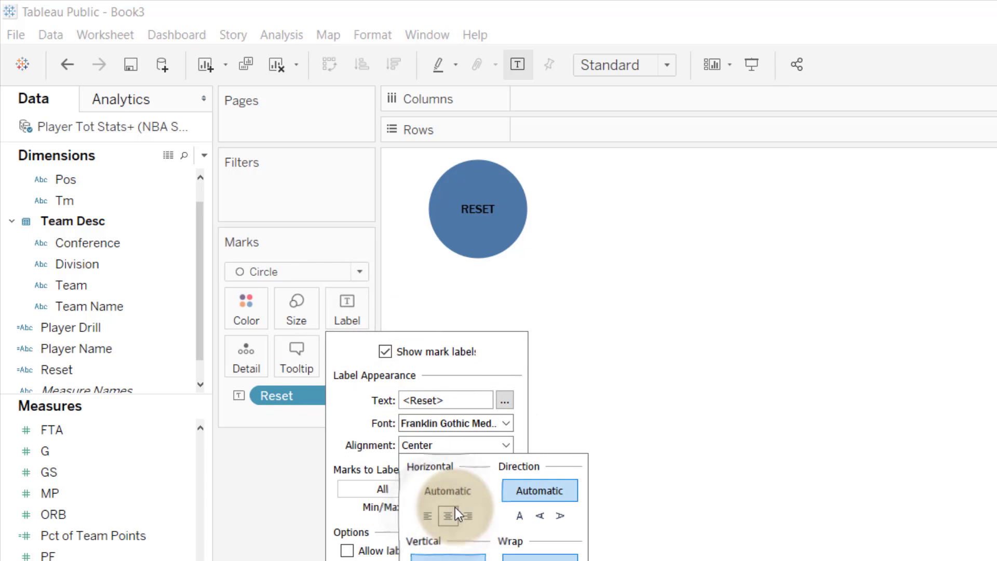
Make the <Reset> label text white
click(504, 399)
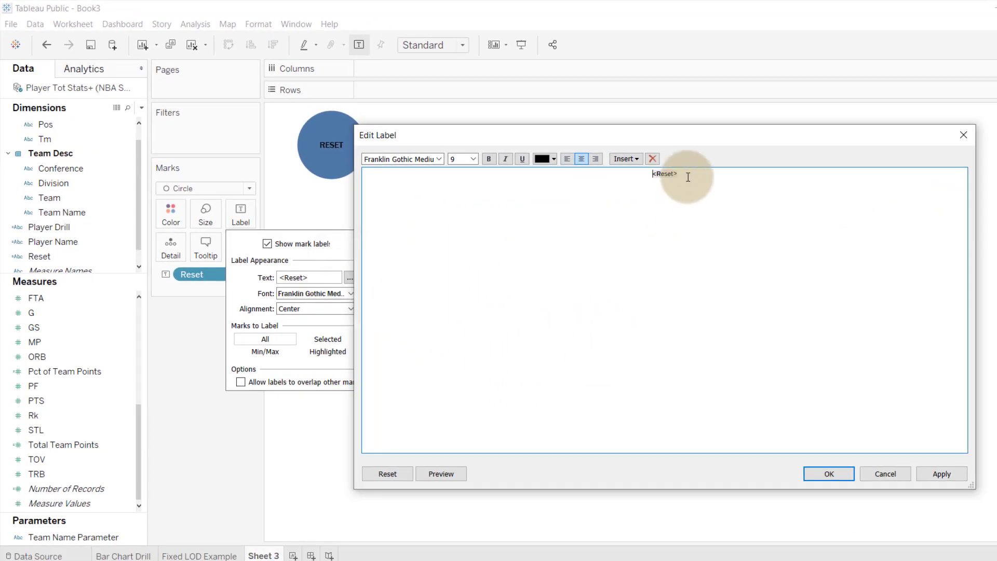
drag(687, 179, 643, 175)
click(556, 159)
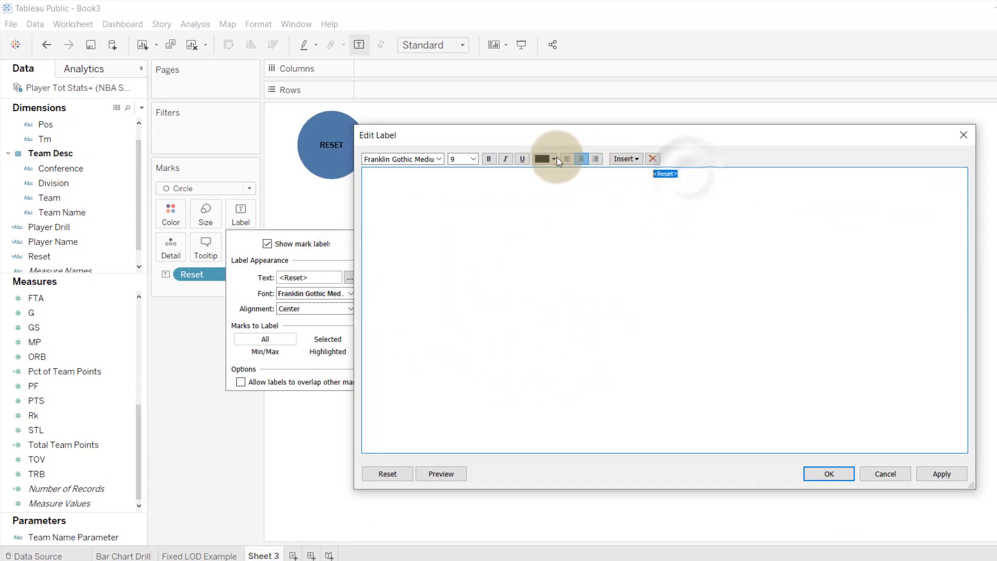
click(554, 175)
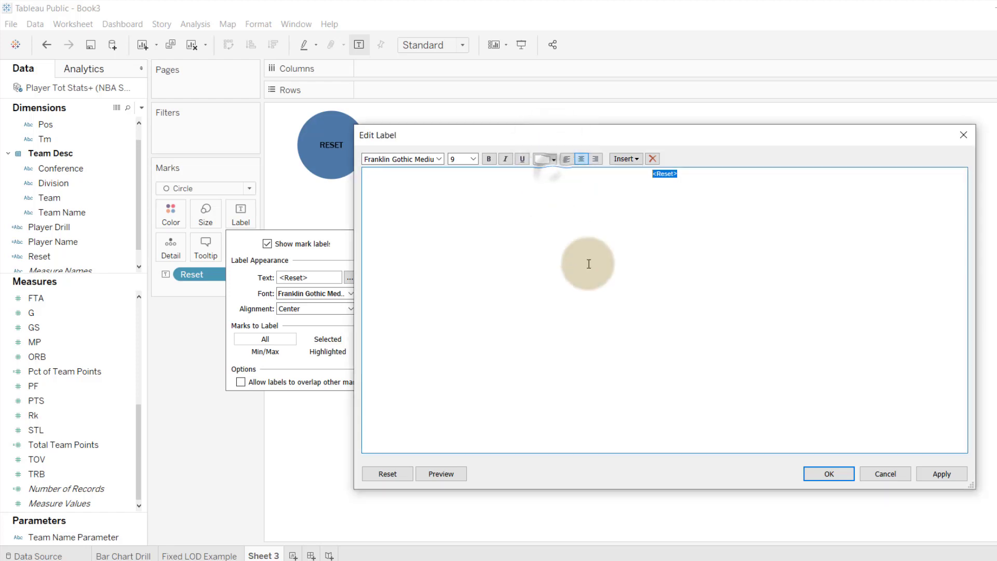
click(826, 475)
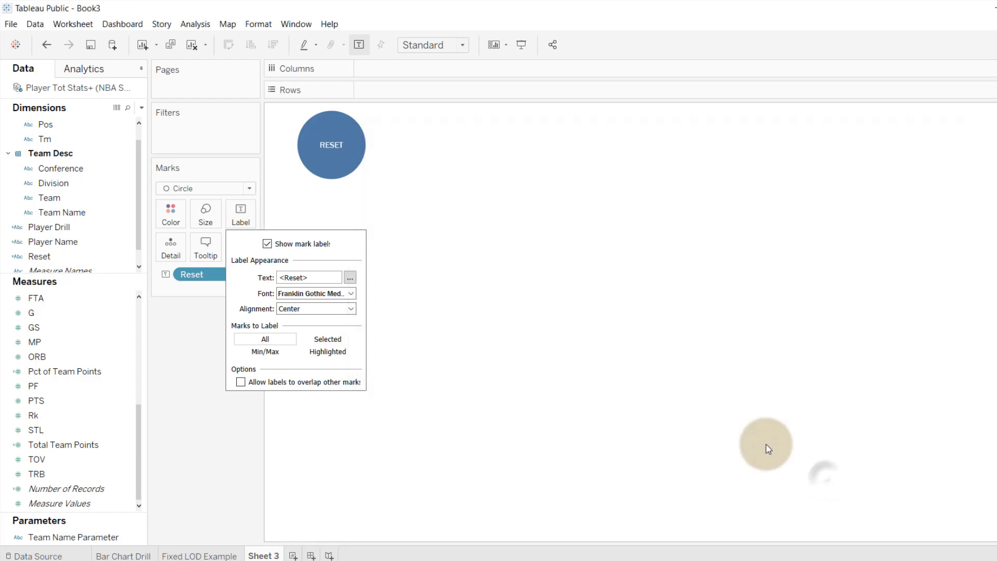
click(394, 205)
Colour the circle black and set the sheet fit to Entire View
click(170, 213)
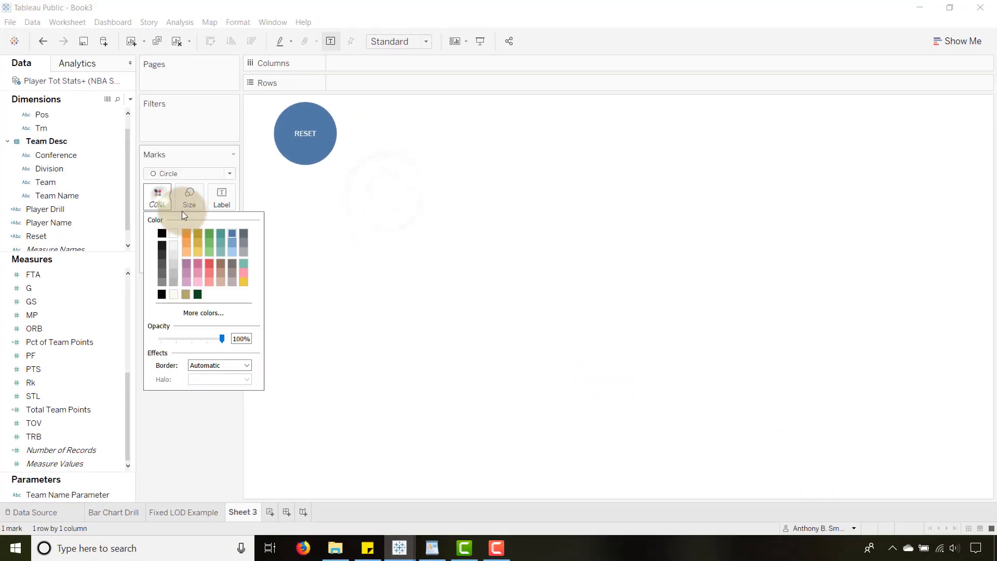
click(161, 232)
click(425, 222)
click(315, 197)
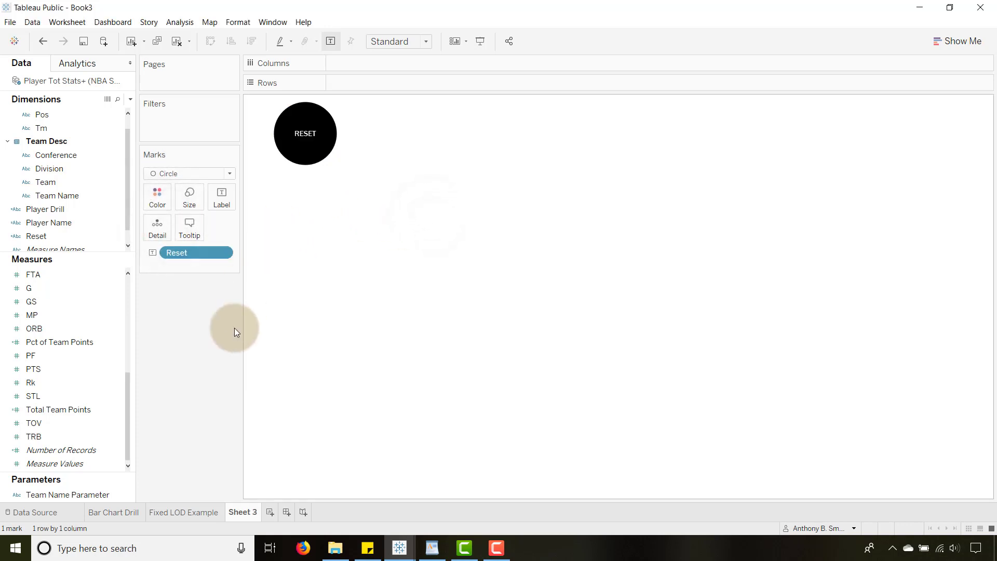
click(208, 364)
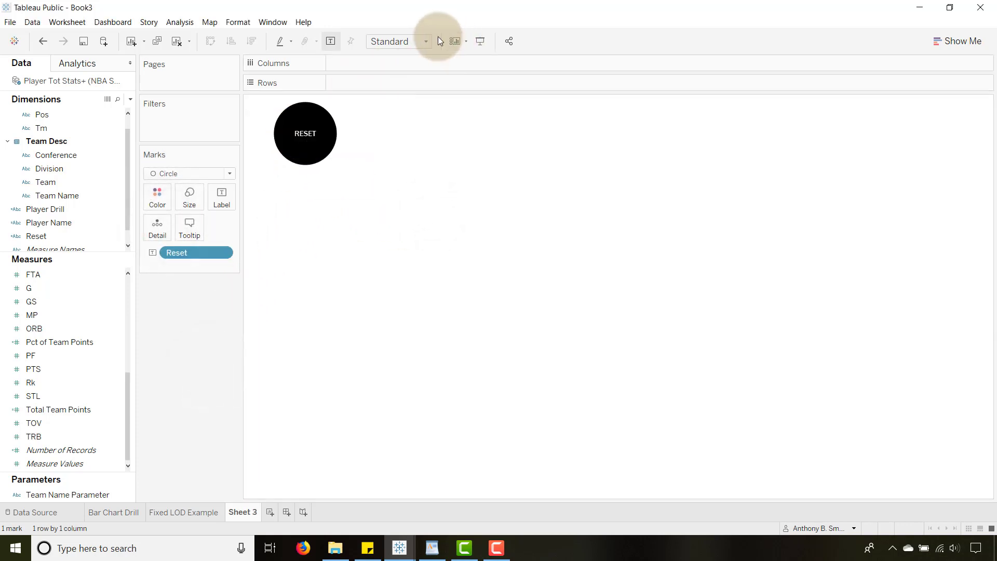
click(400, 89)
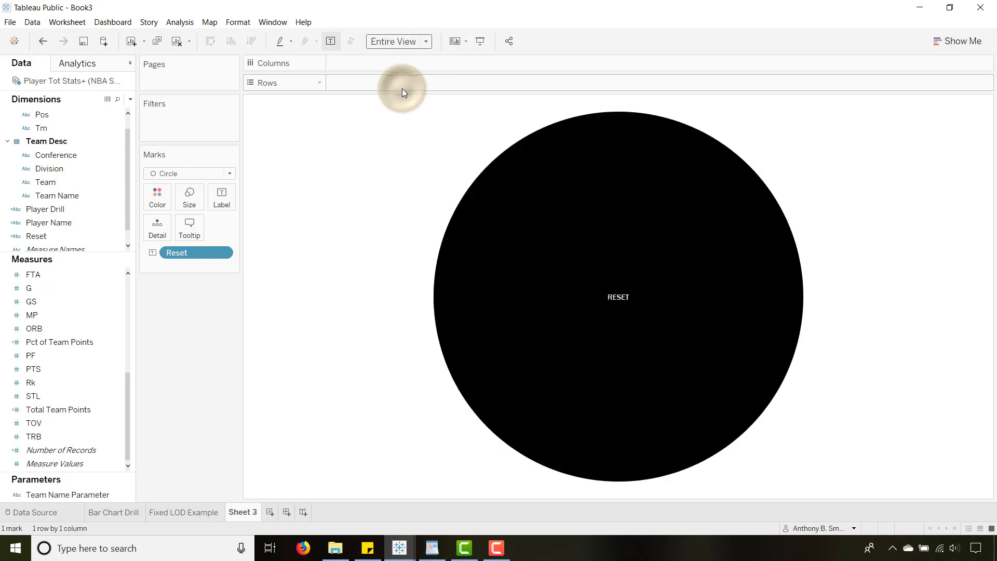
click(369, 210)
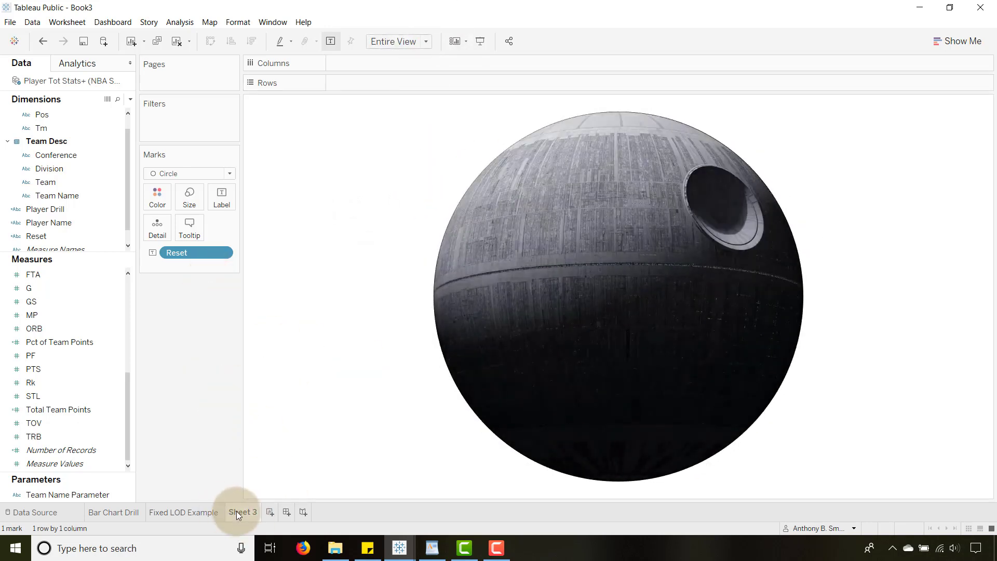
Rename the Sheet 3 tab to Reset
double_click(236, 510)
text(Reset)
click(226, 407)
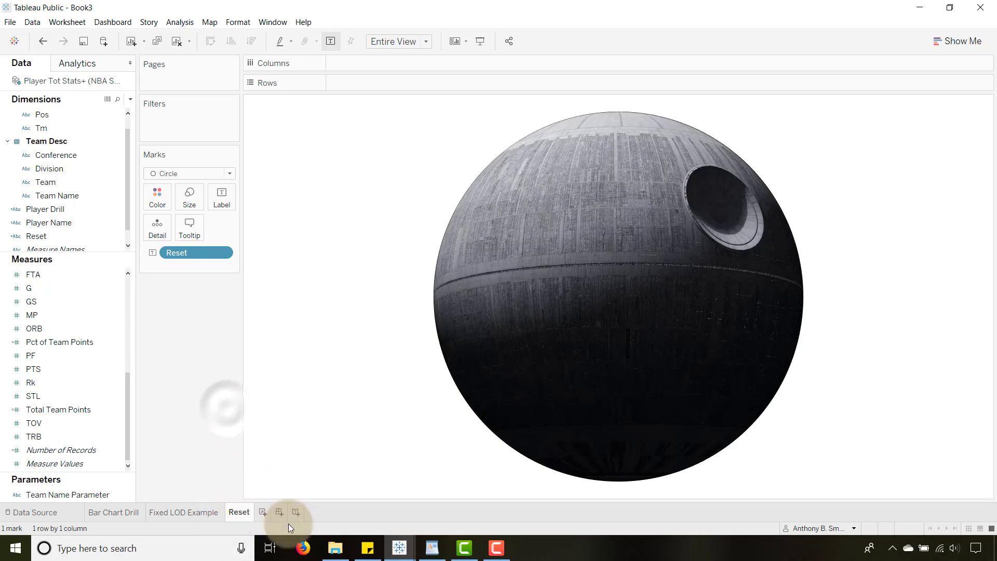
Create a new dashboard with its size set to Automatic
click(279, 514)
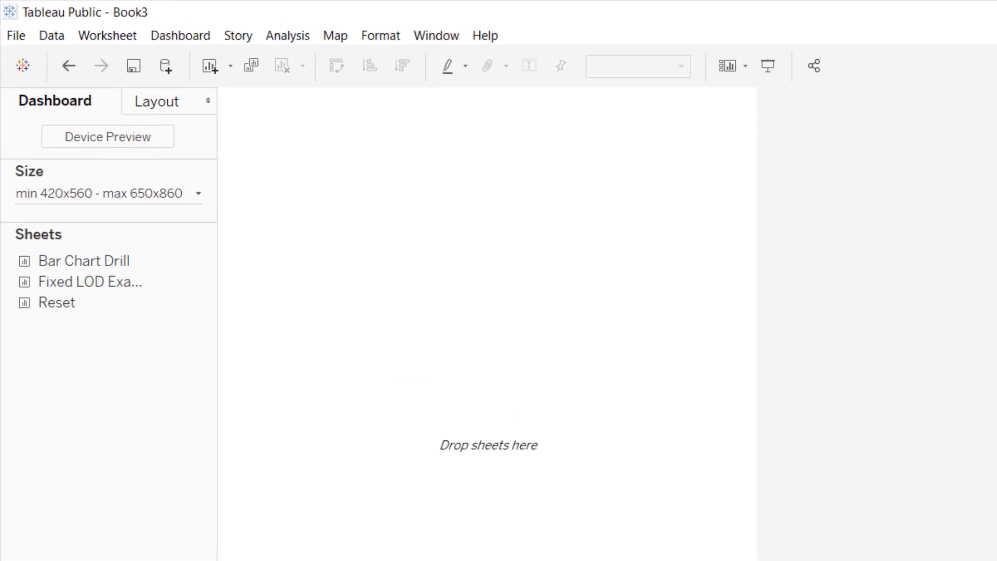
click(210, 227)
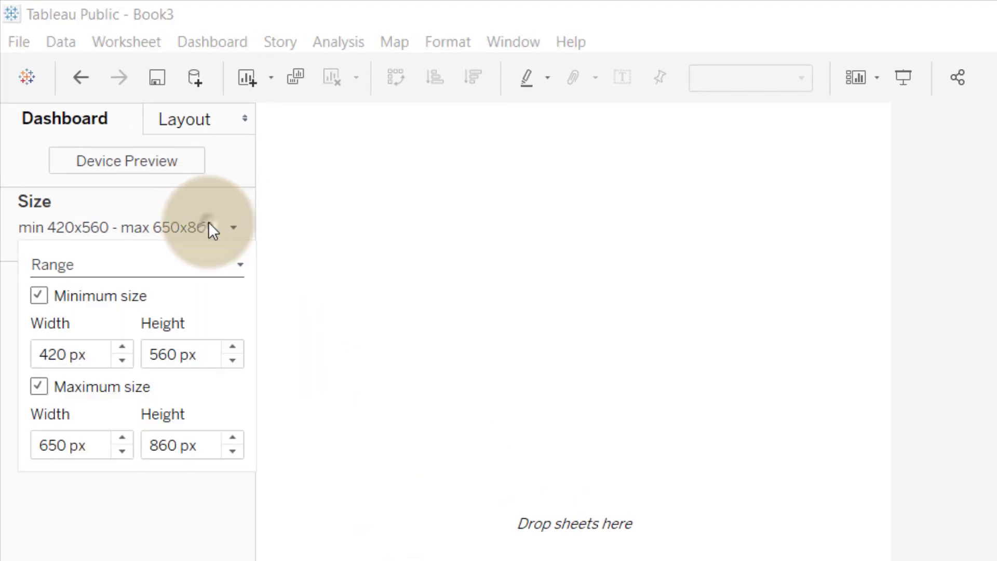
click(99, 268)
click(70, 307)
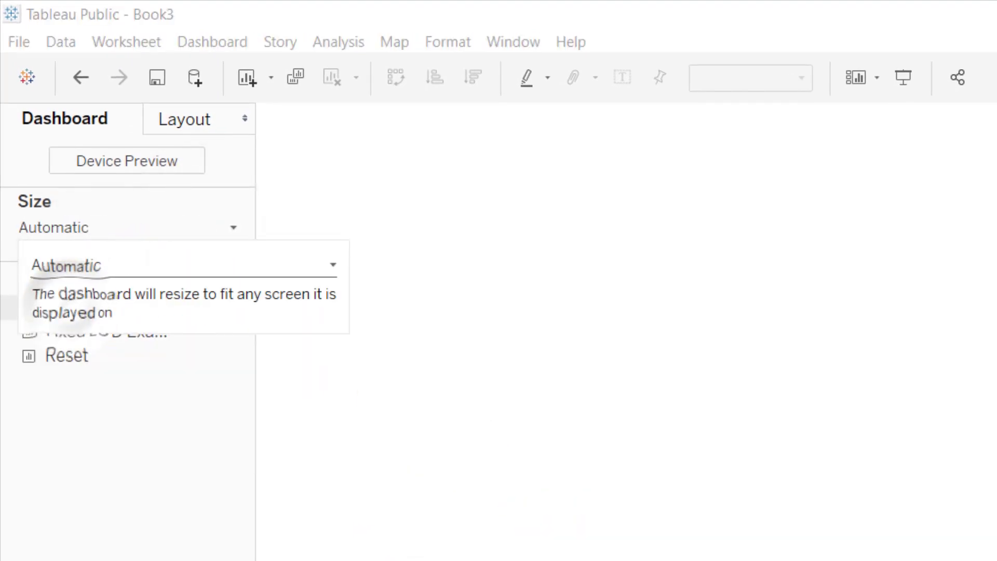
click(180, 459)
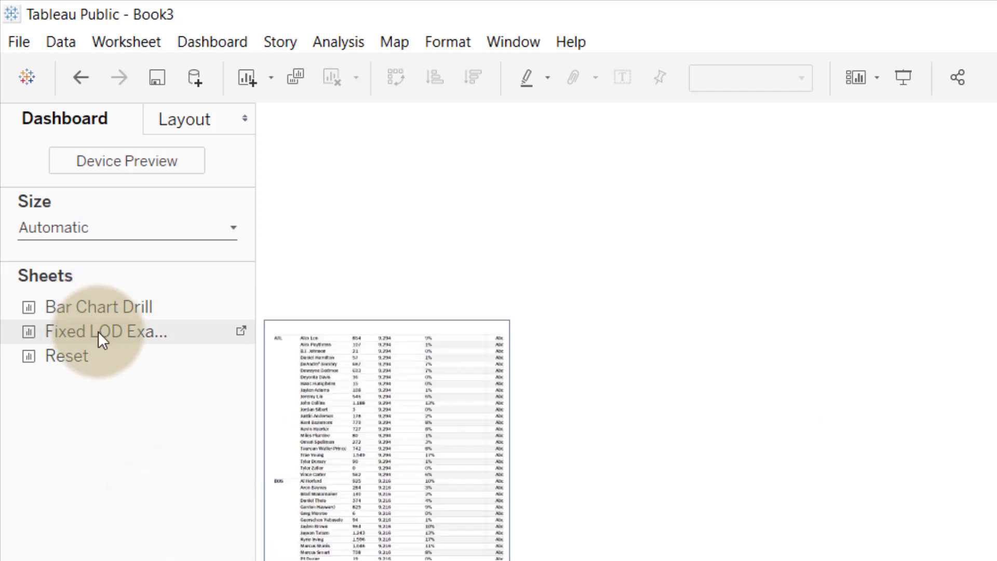
Place Bar Chart Drill and an untitled Reset sheet, moved lower beside the filters
mouse_move(86, 317)
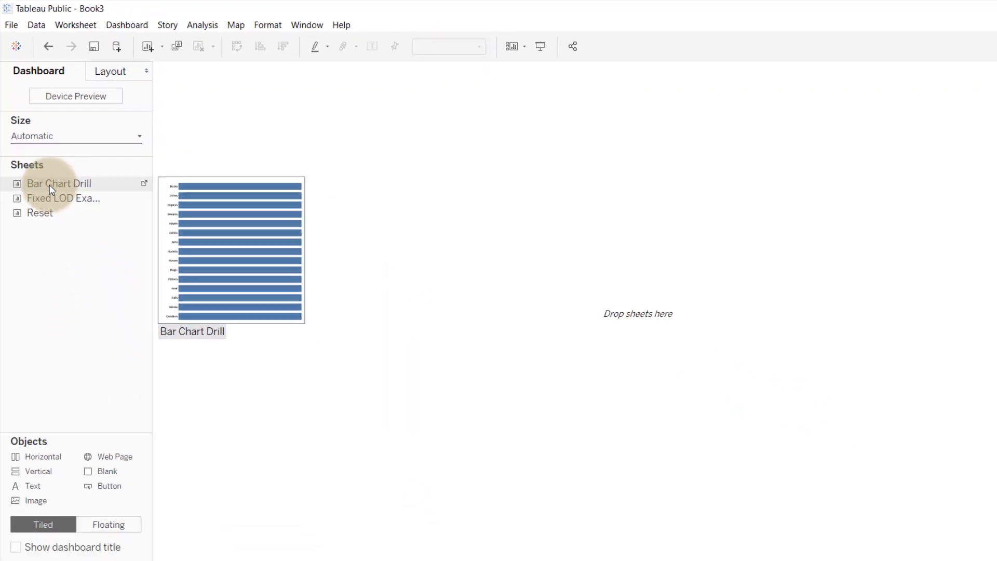
drag(48, 183, 371, 244)
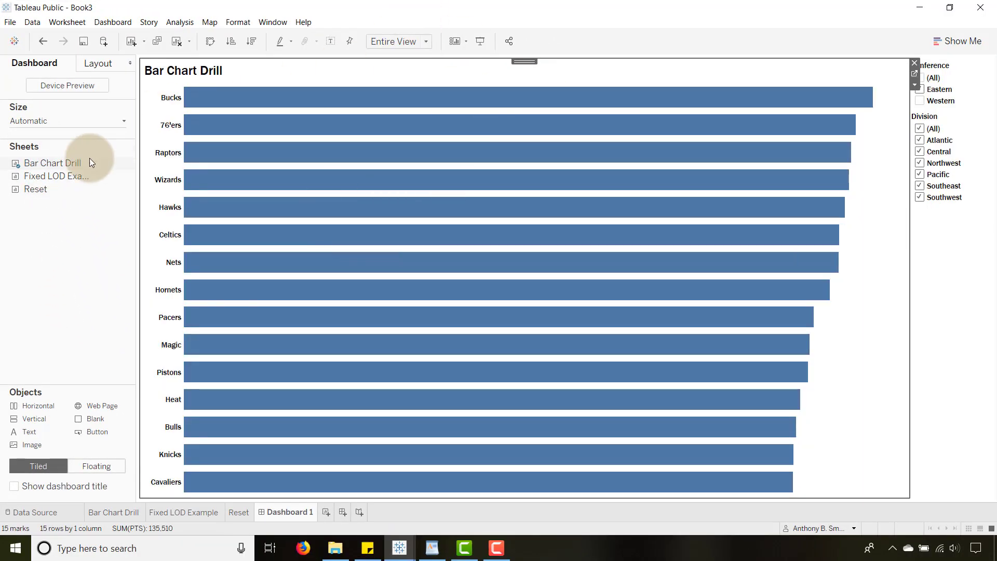
mouse_move(36, 193)
drag(35, 192, 950, 441)
click(941, 229)
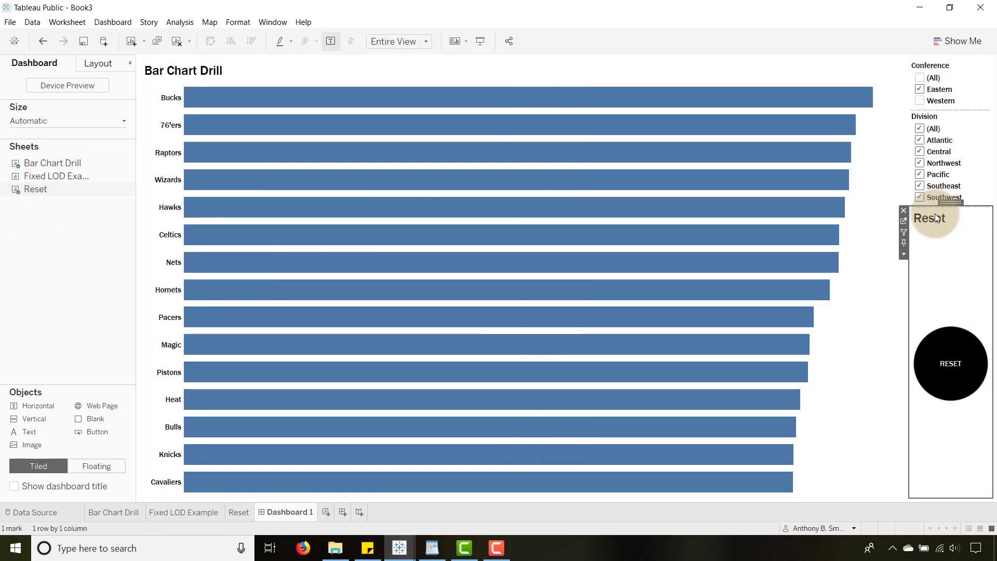
click(945, 250)
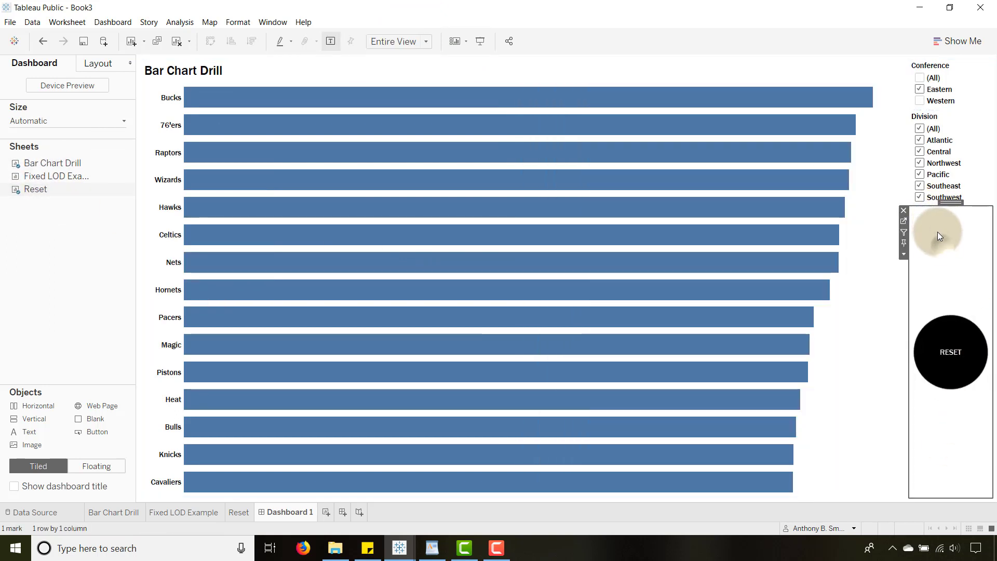
drag(927, 206, 940, 375)
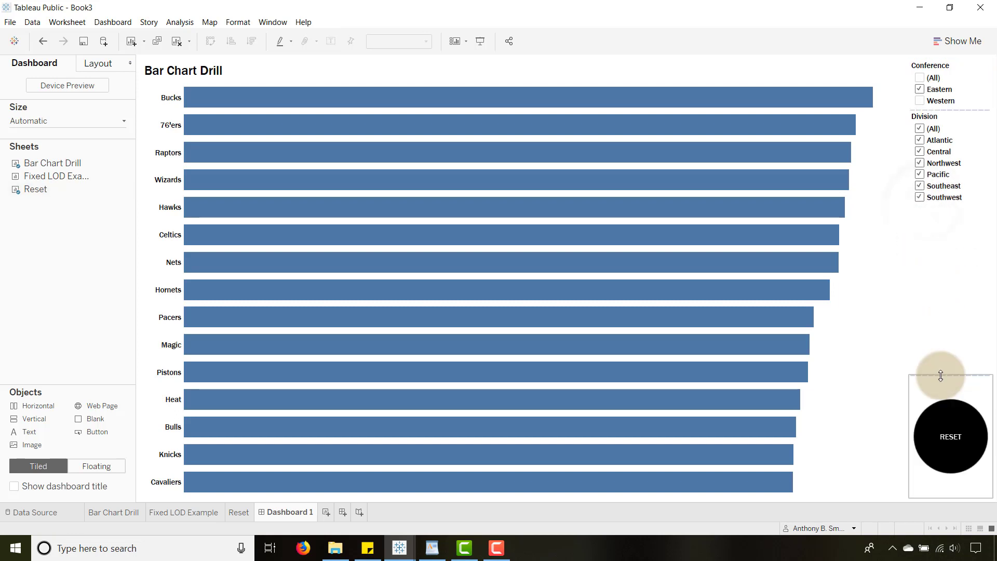
click(867, 388)
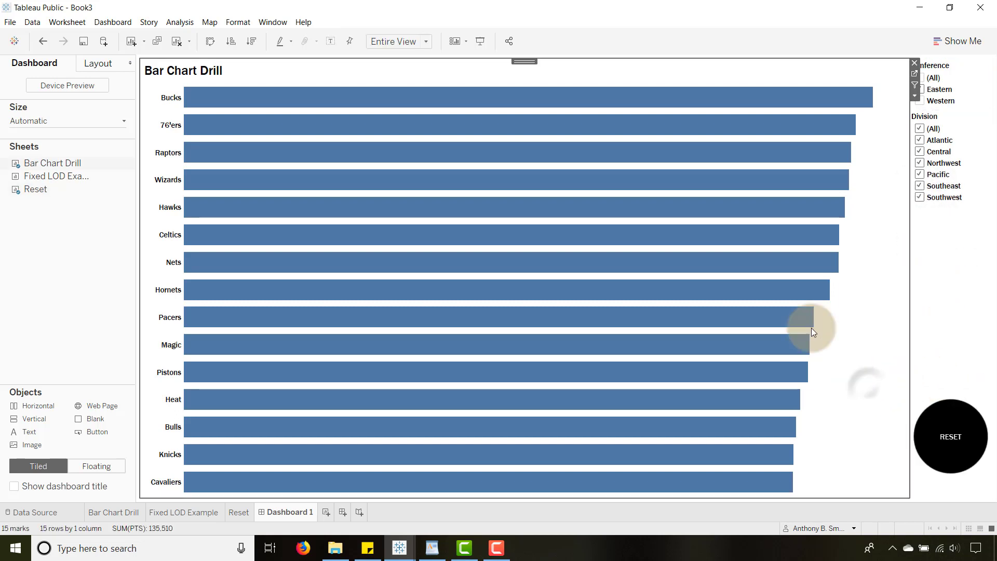
Hide the Bar Chart Drill chart title
right_click(196, 74)
click(221, 105)
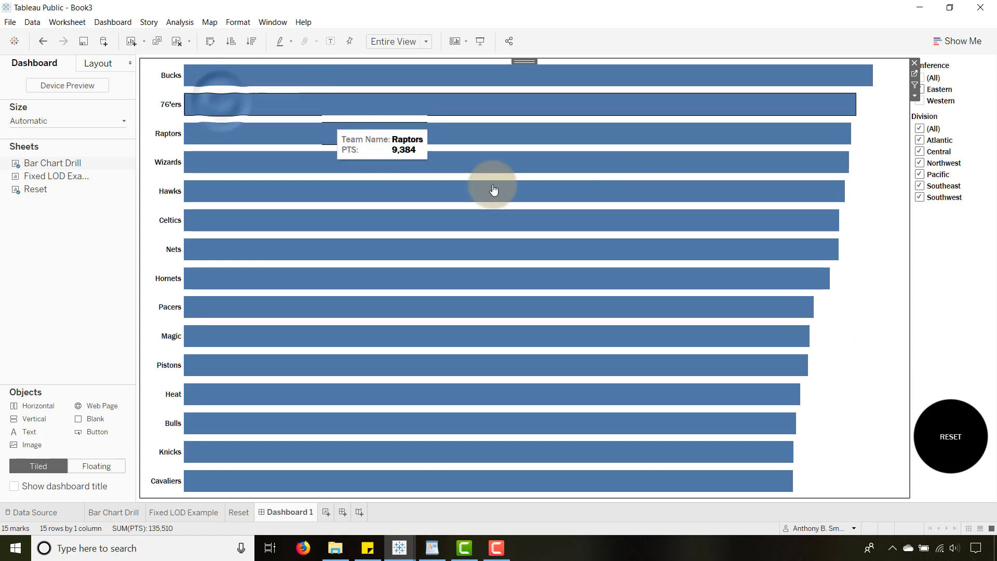
click(963, 317)
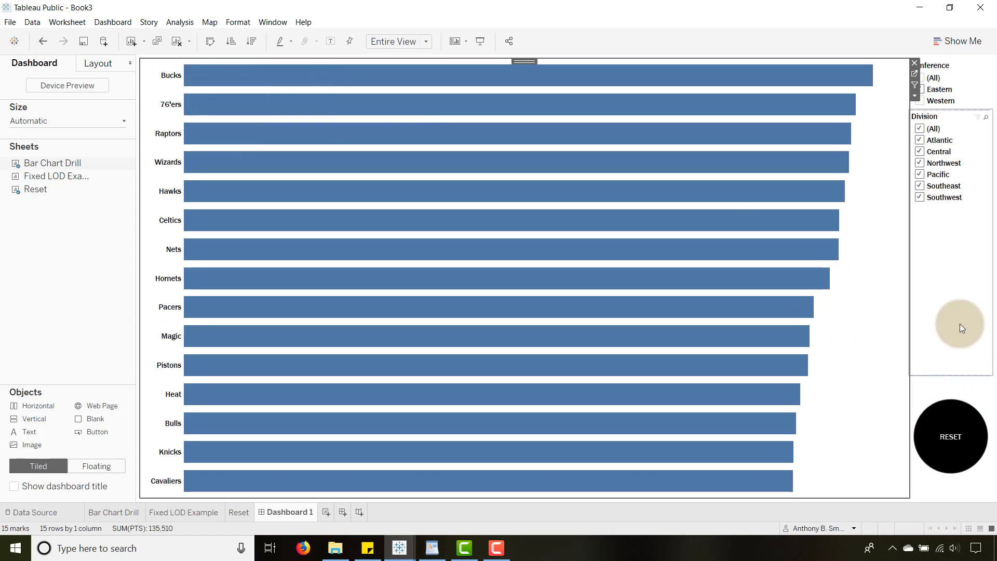
click(955, 77)
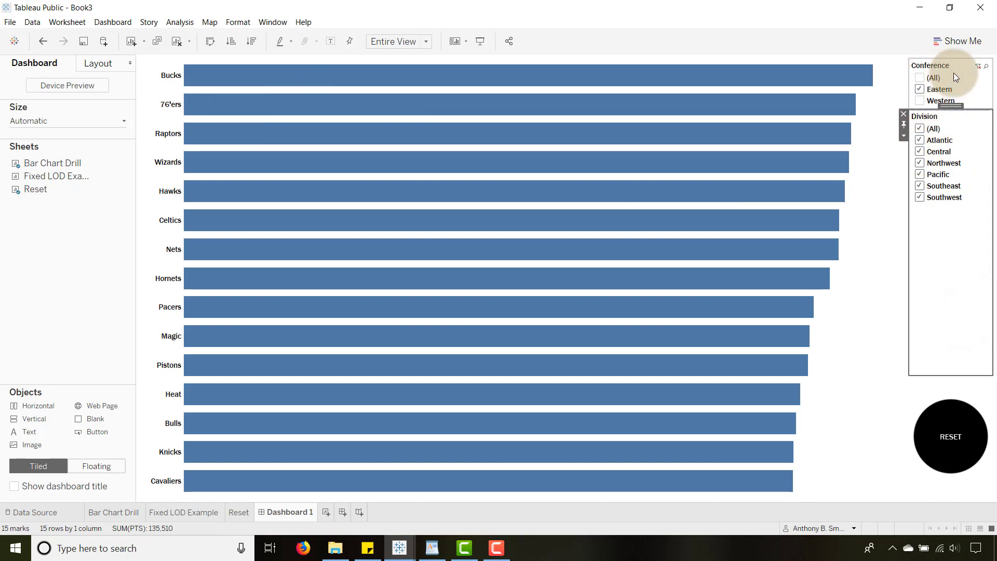
Make Conference and Division single-value dropdowns, with Division showing only relevant values
click(904, 85)
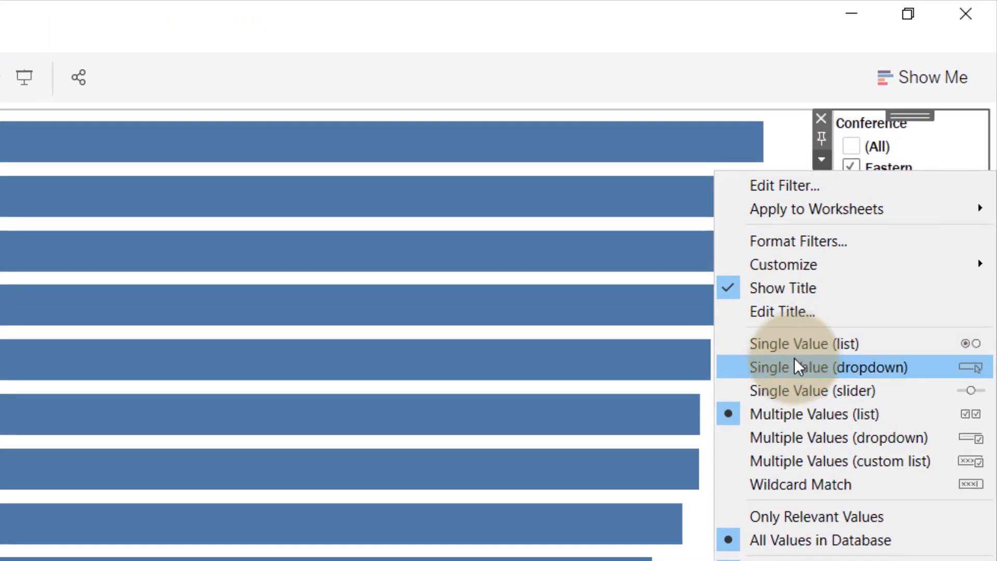
click(893, 197)
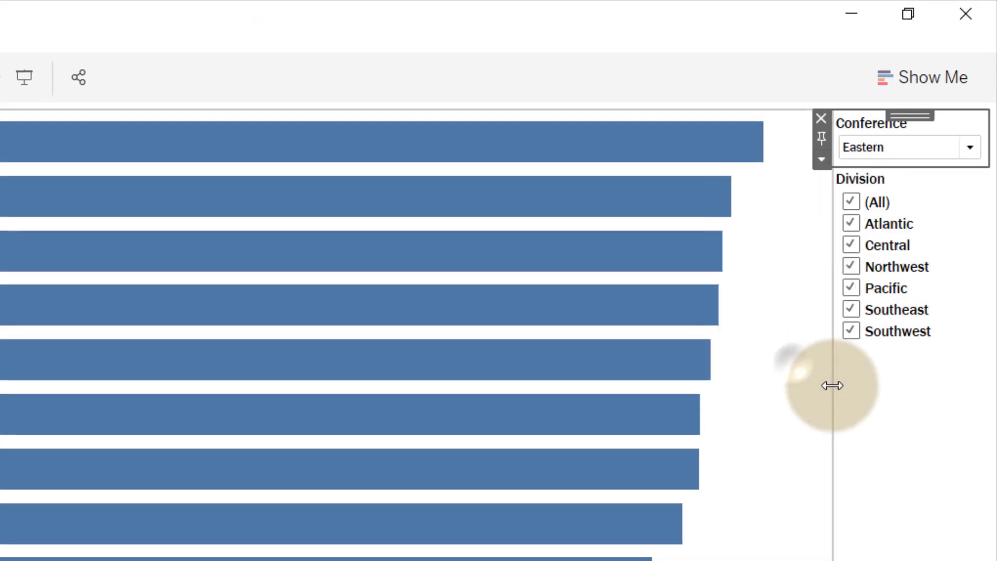
click(822, 214)
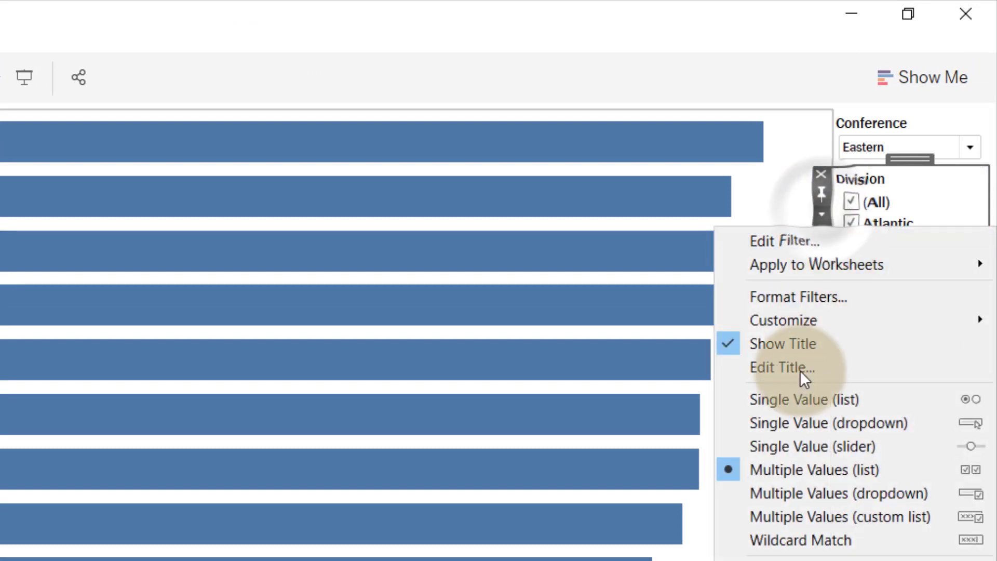
click(789, 421)
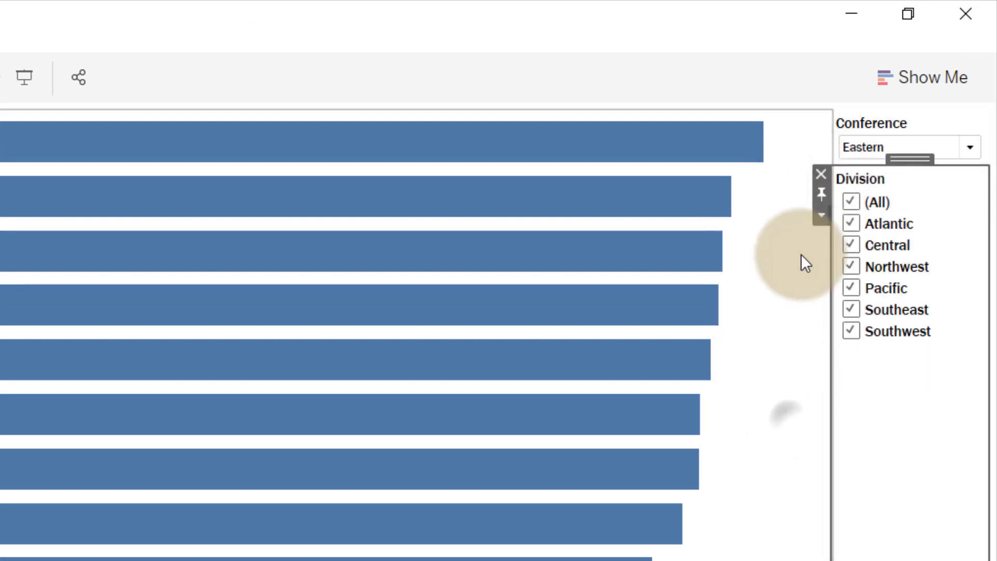
click(821, 215)
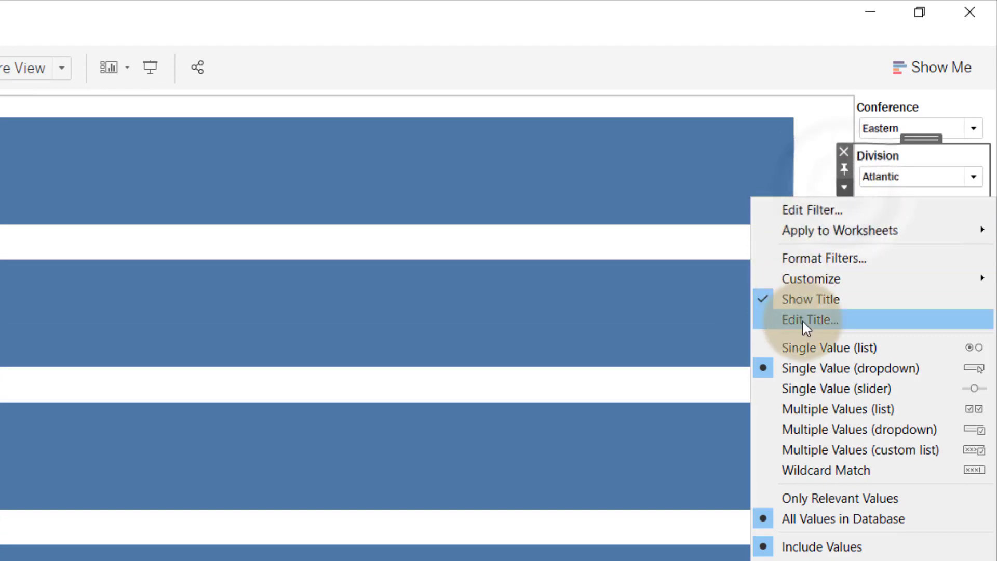
click(796, 498)
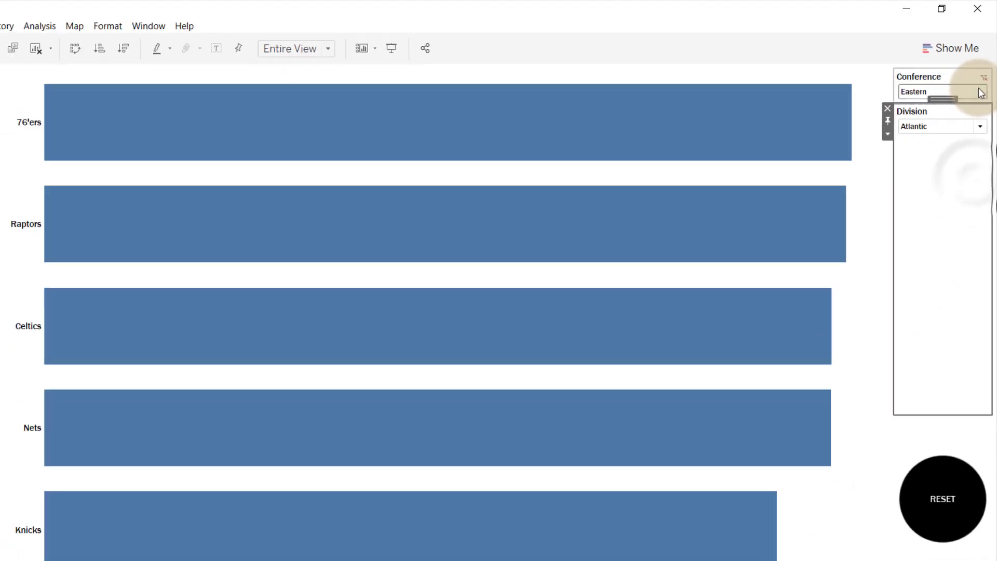
Test filters with Western/Northwest, then return to Eastern with all divisions and test selecting Bucks
click(973, 126)
click(941, 118)
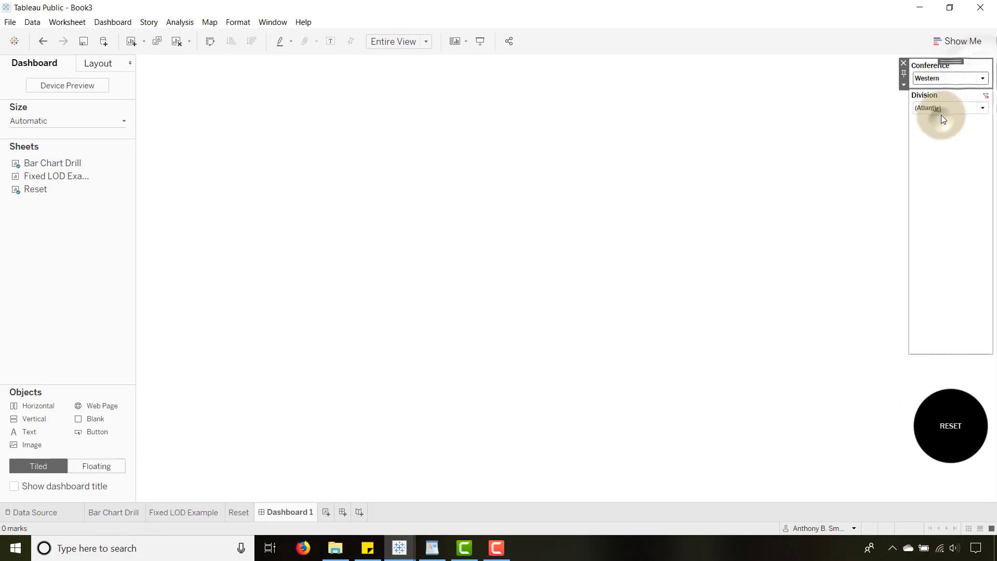
click(979, 111)
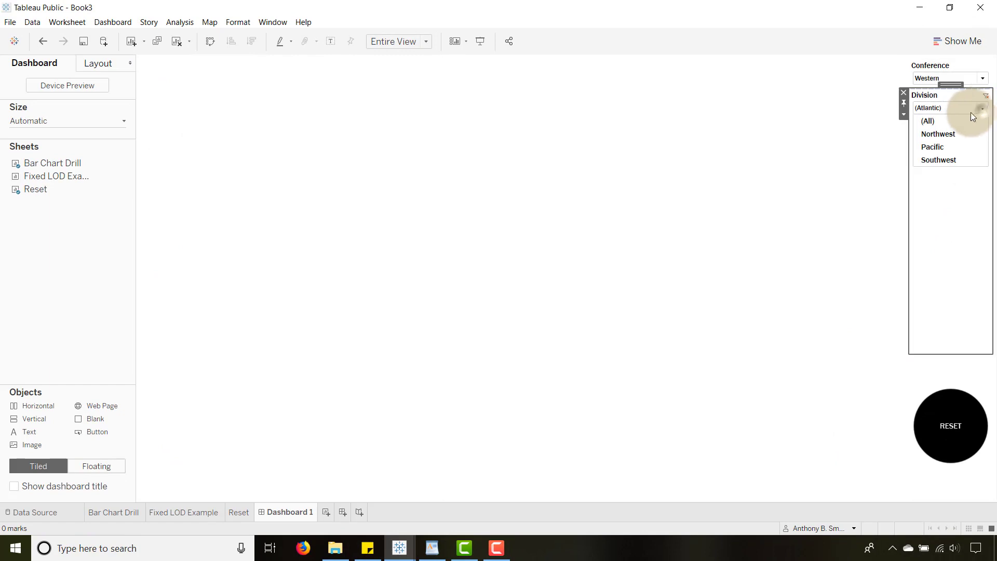
click(938, 134)
click(979, 81)
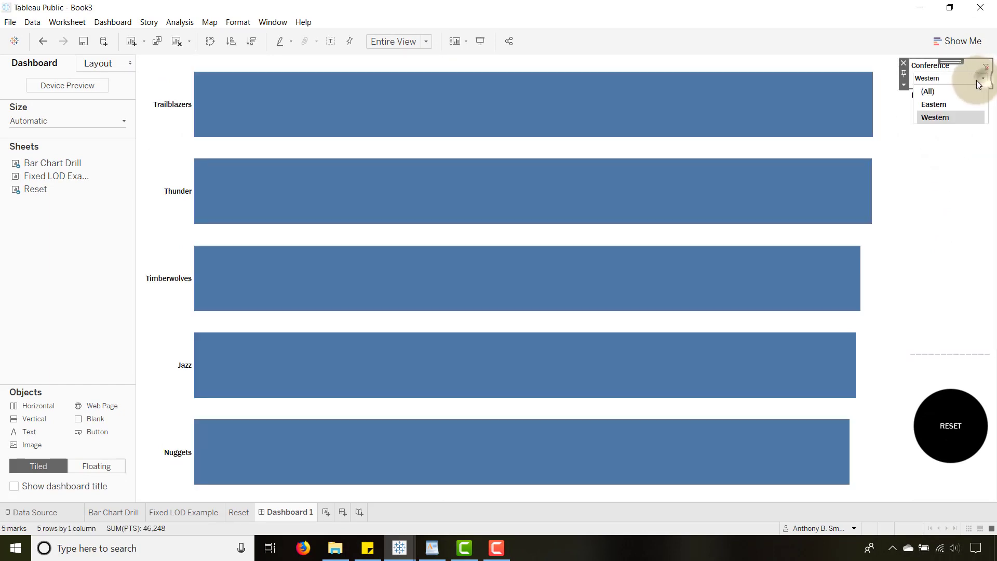
click(933, 104)
click(979, 109)
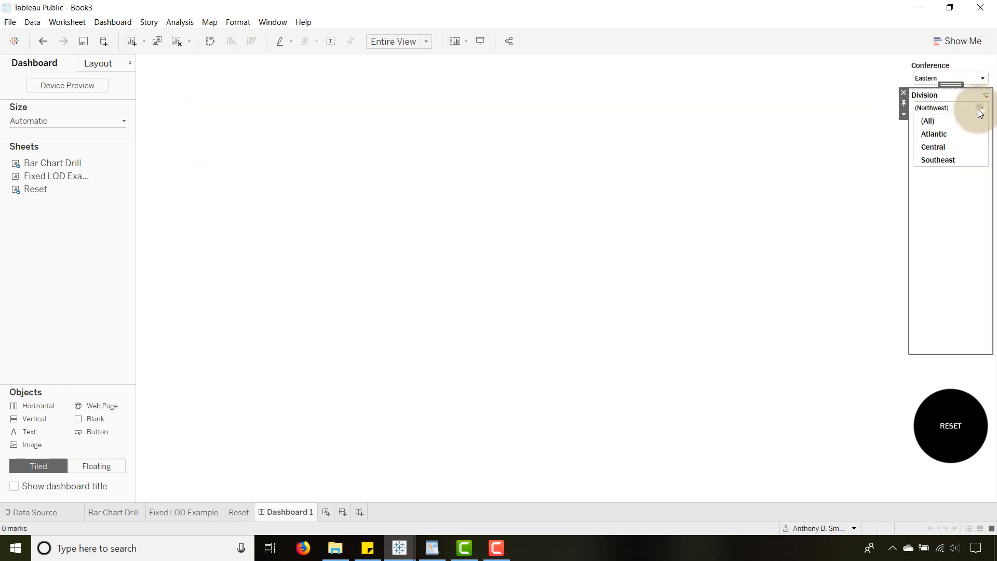
click(949, 121)
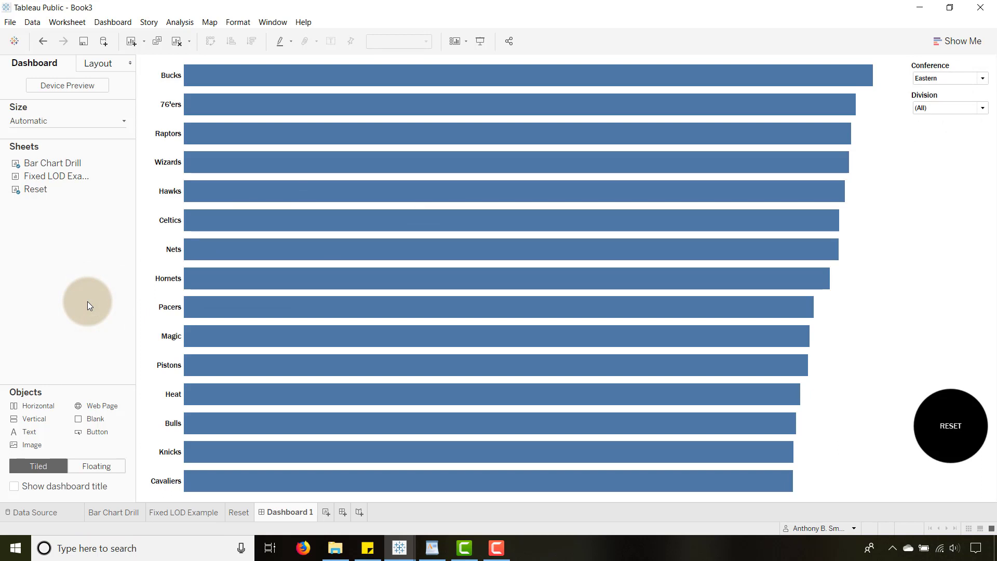
click(195, 85)
click(192, 79)
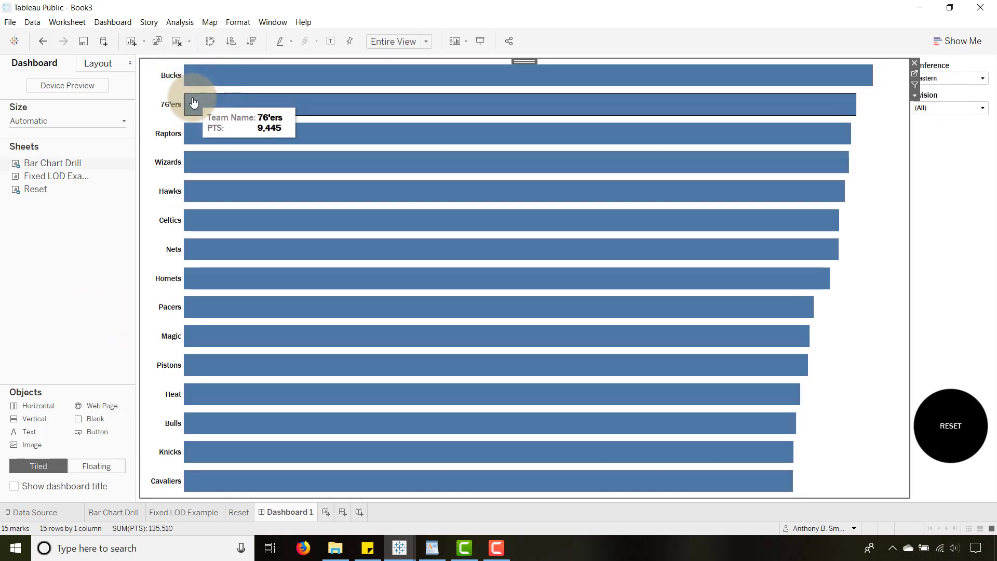
Start a Change Parameter dashboard action sourced from Bar Chart Drill, excluding the Reset sheet
click(114, 23)
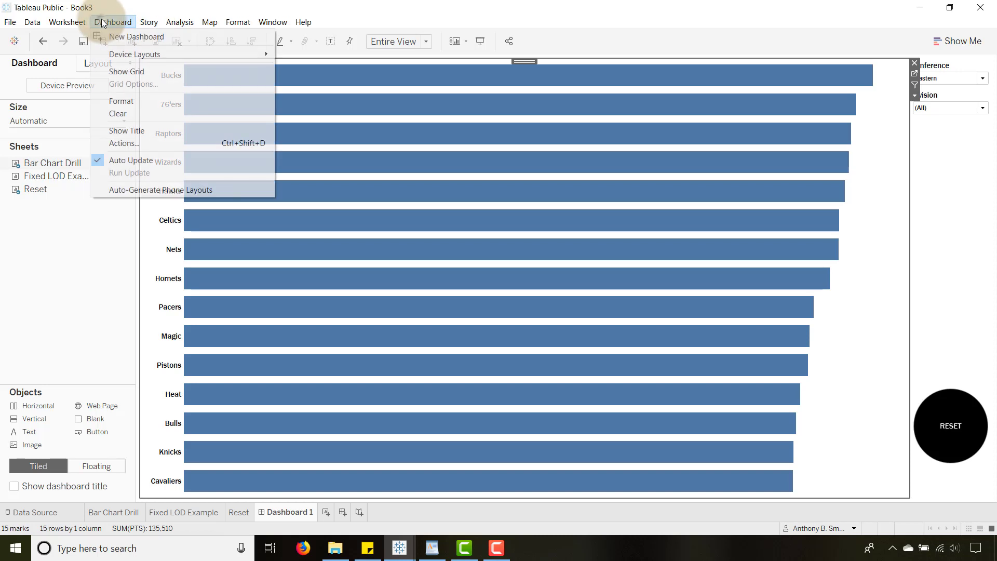
click(127, 143)
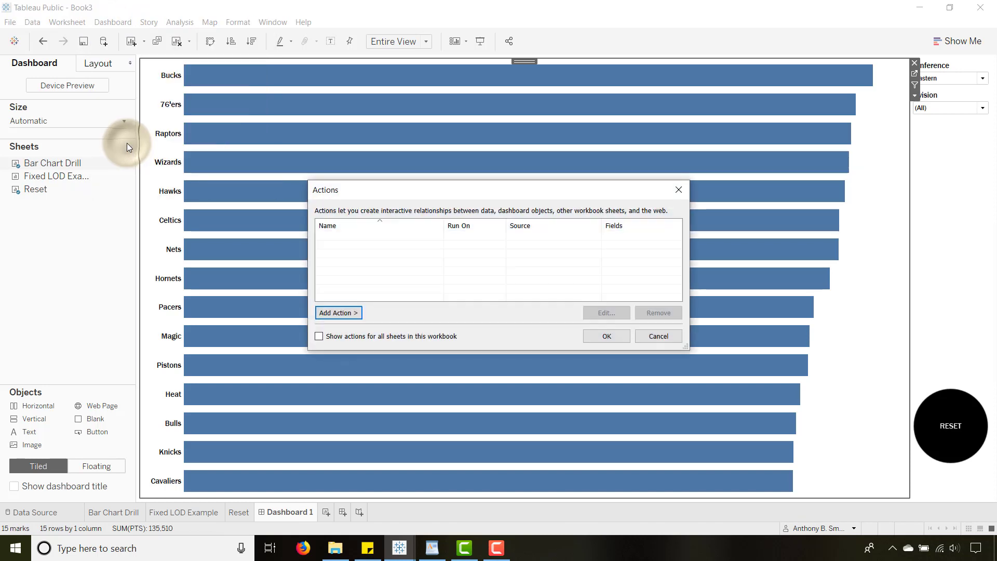
click(348, 318)
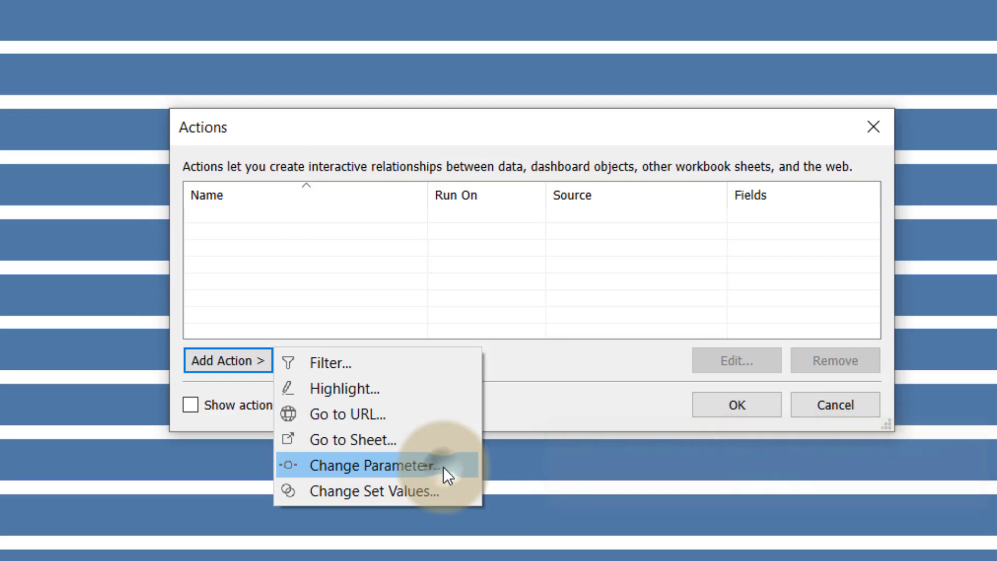
click(444, 467)
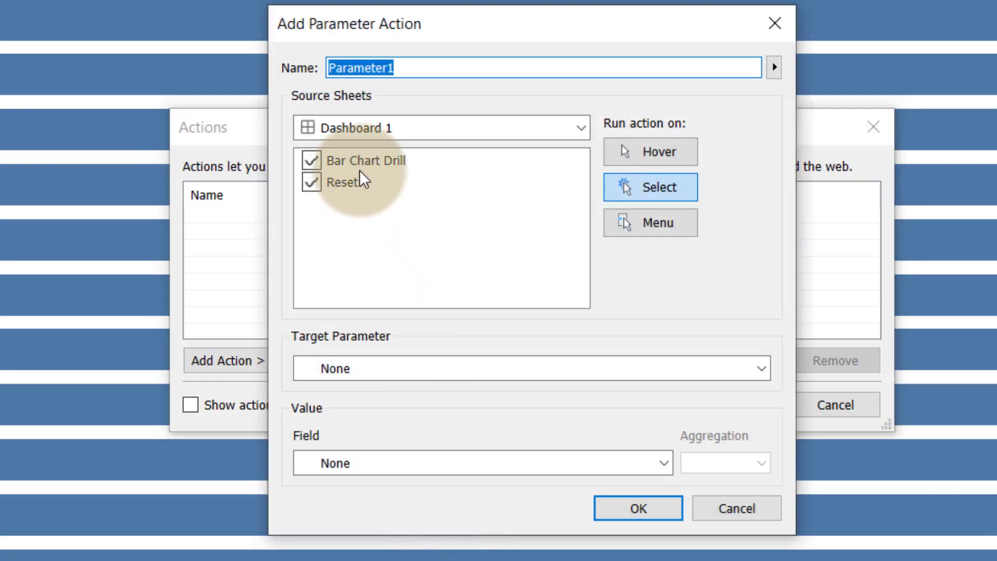
click(312, 181)
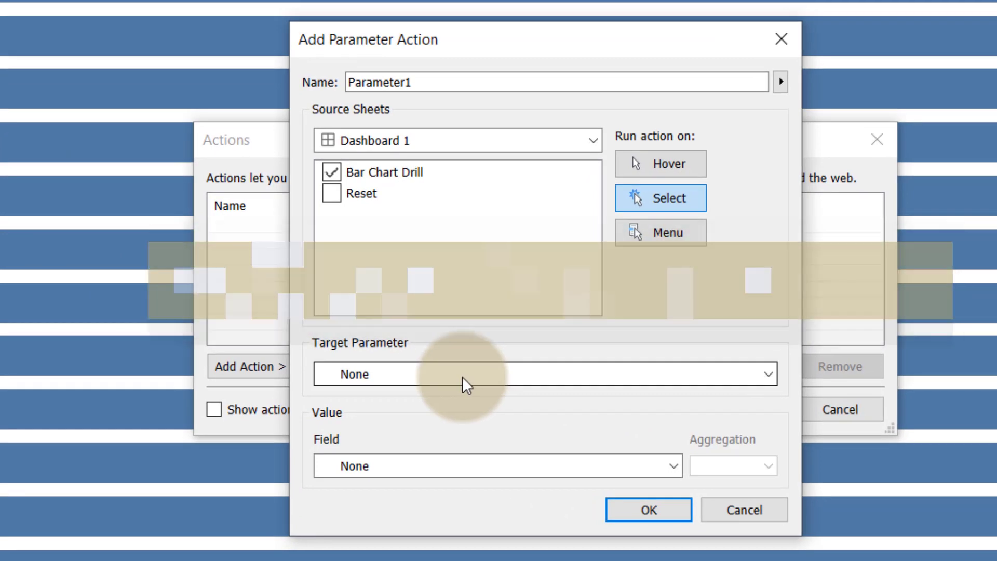
Target Team Name Parameter with the Team Name field and confirm the action
click(462, 377)
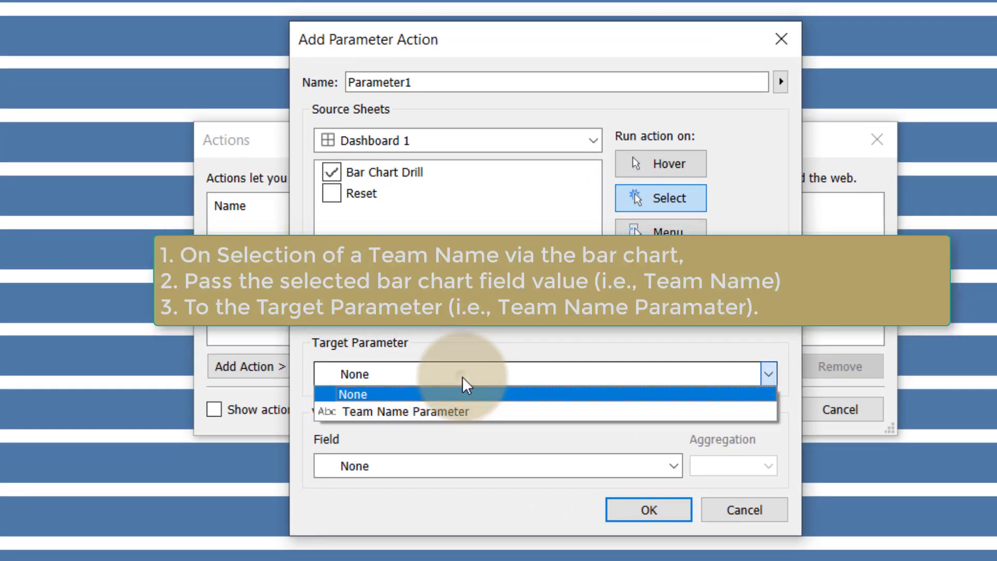
click(457, 410)
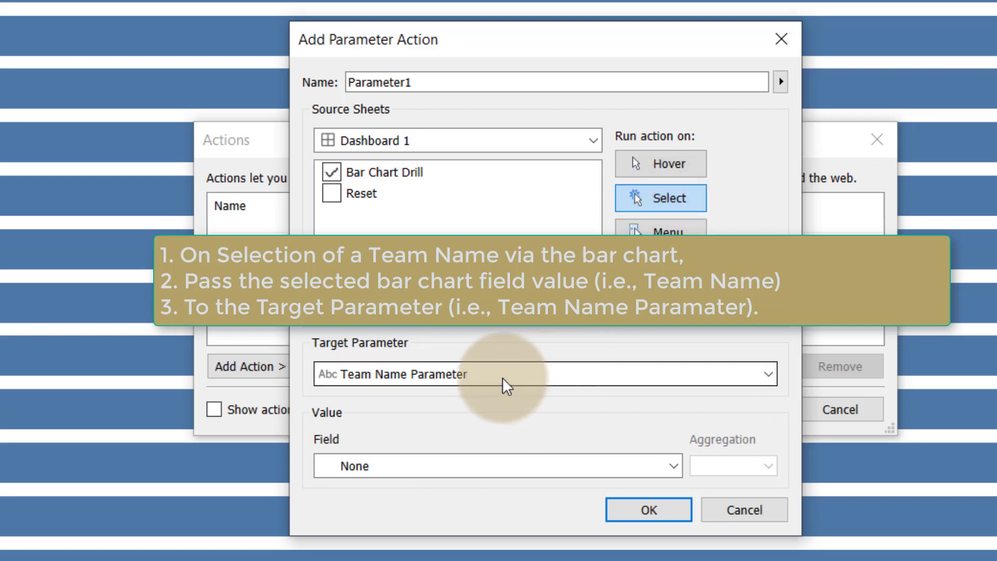
click(431, 468)
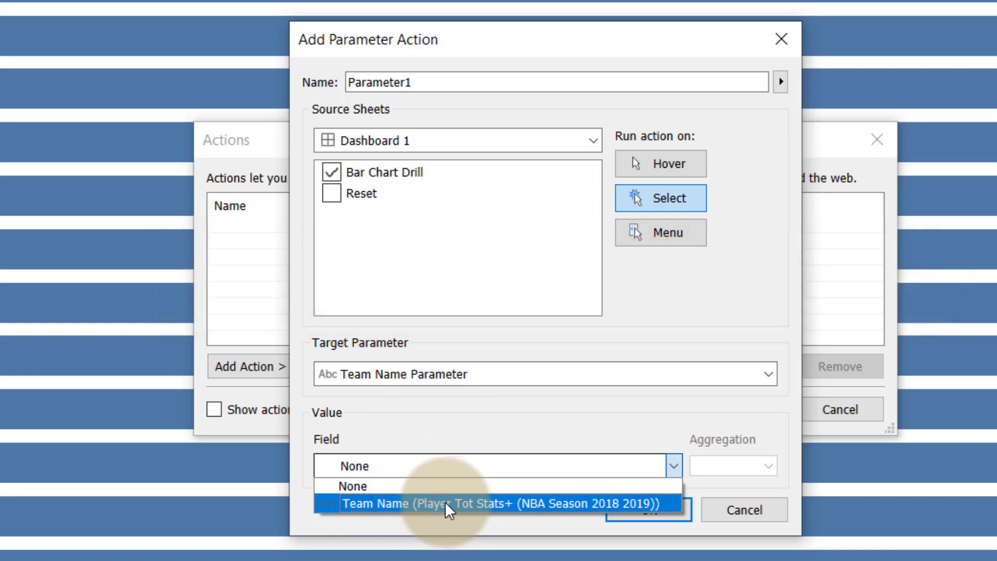
click(445, 504)
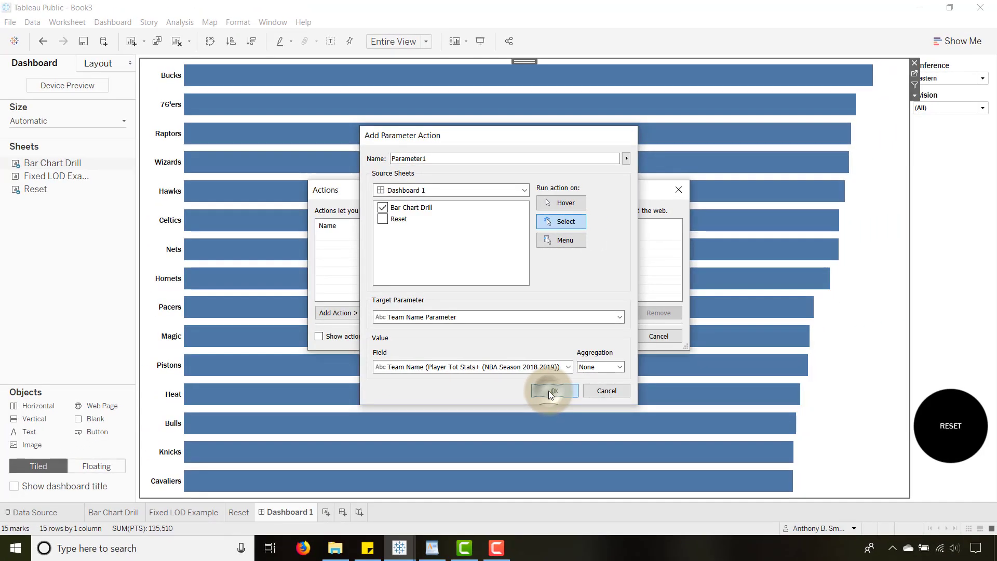
click(587, 436)
click(350, 315)
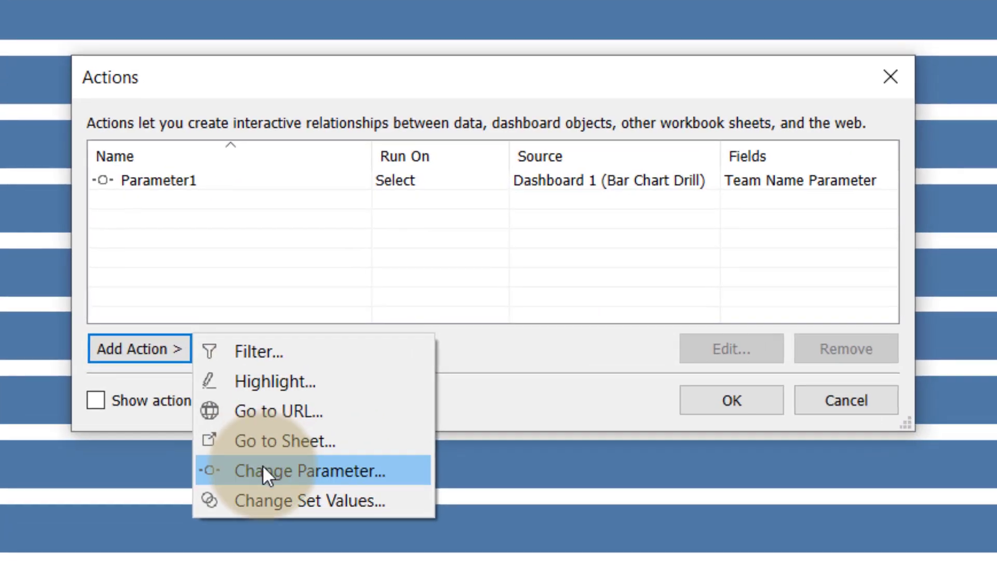
Add a Reset-sheet Change Parameter action setting Team Name Parameter to the Reset field, then close Actions
click(262, 465)
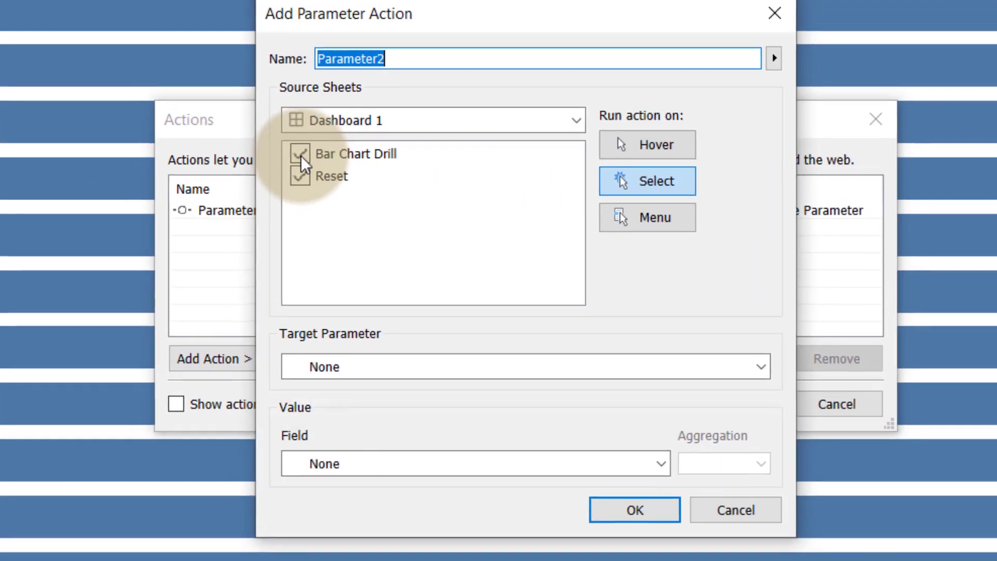
click(237, 116)
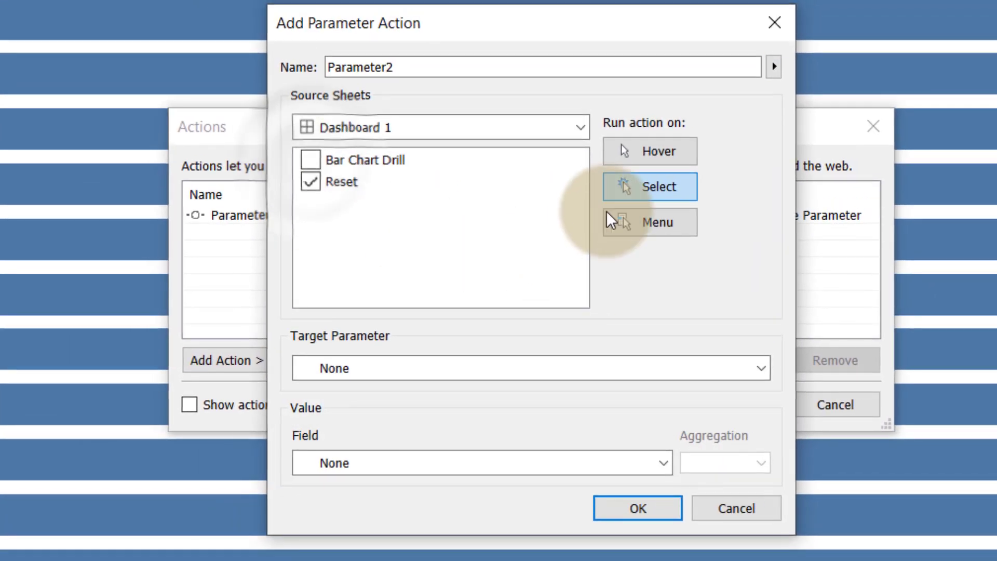
click(568, 368)
click(367, 406)
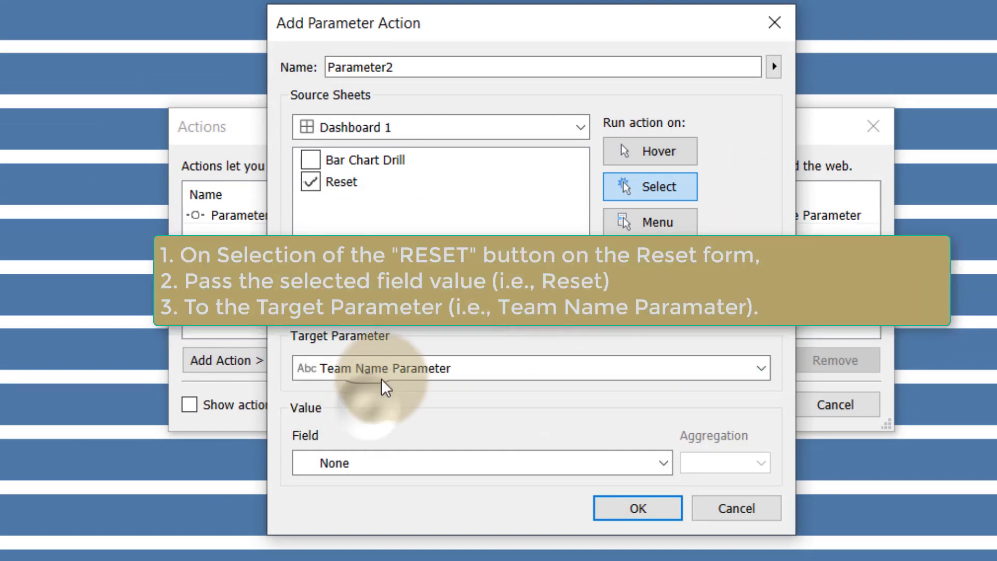
click(406, 472)
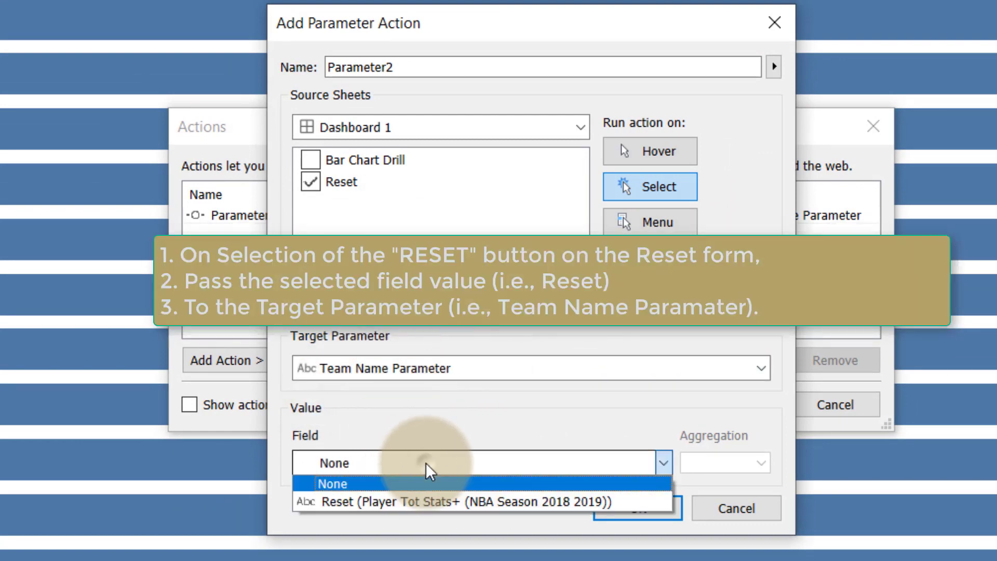
click(366, 502)
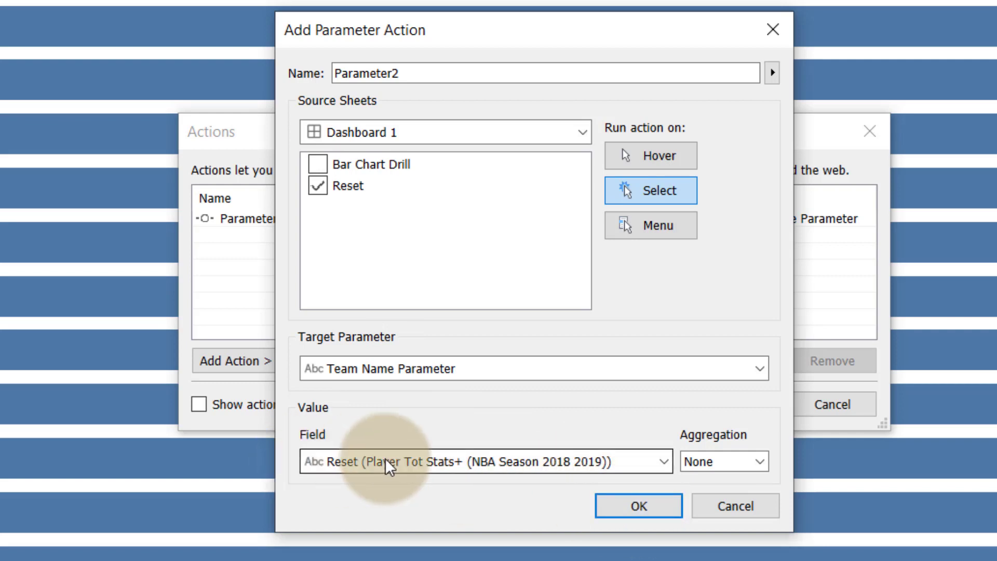
click(626, 502)
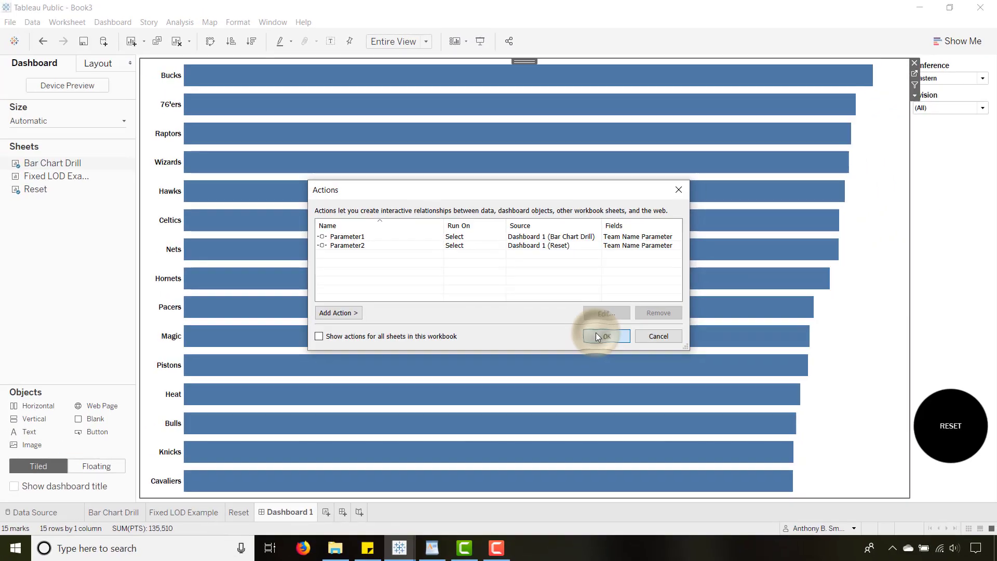
click(596, 336)
click(964, 167)
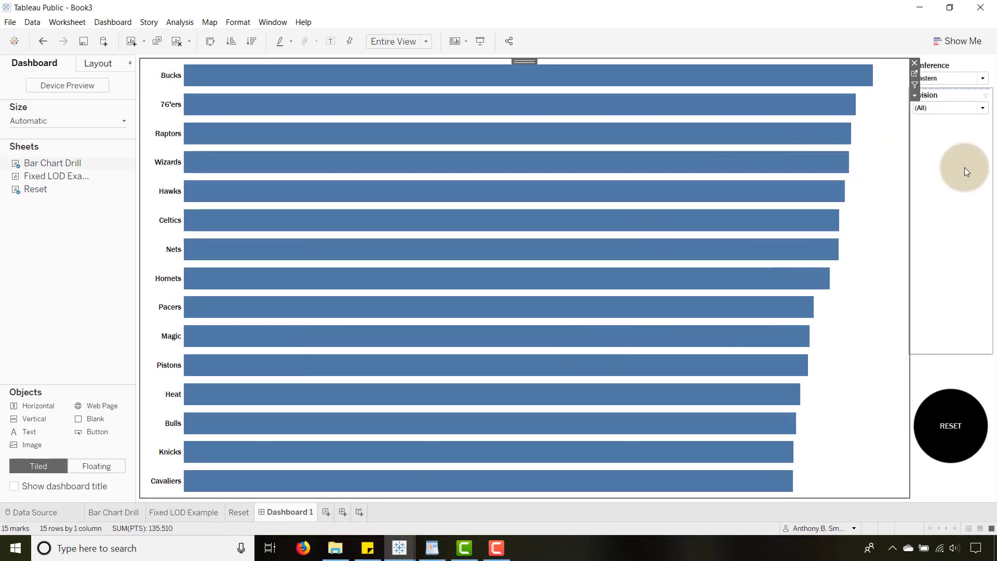
On the Bar Chart Drill sheet, put Player Drill on Color to split bars into player segments
click(182, 510)
click(122, 512)
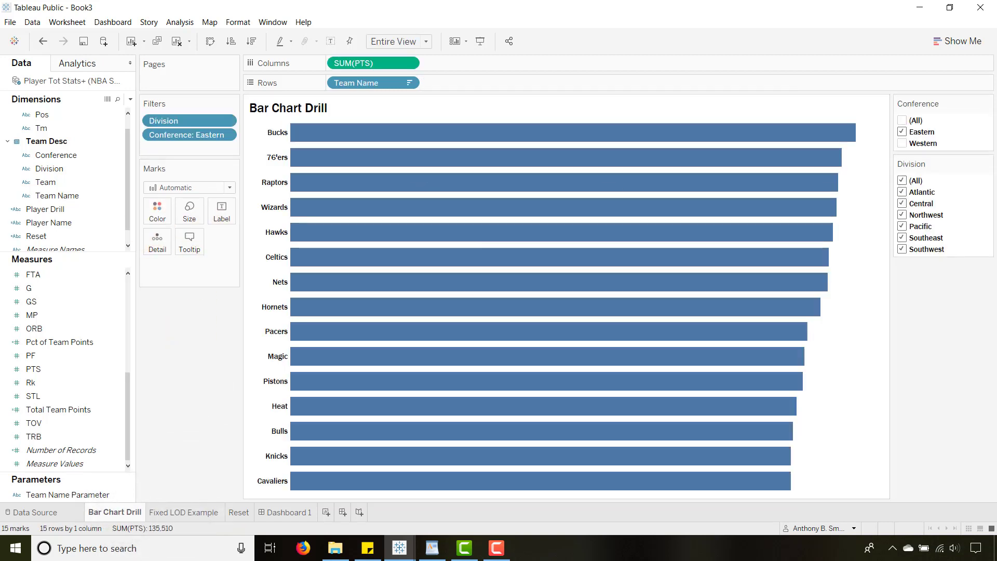
key(alt+Tab)
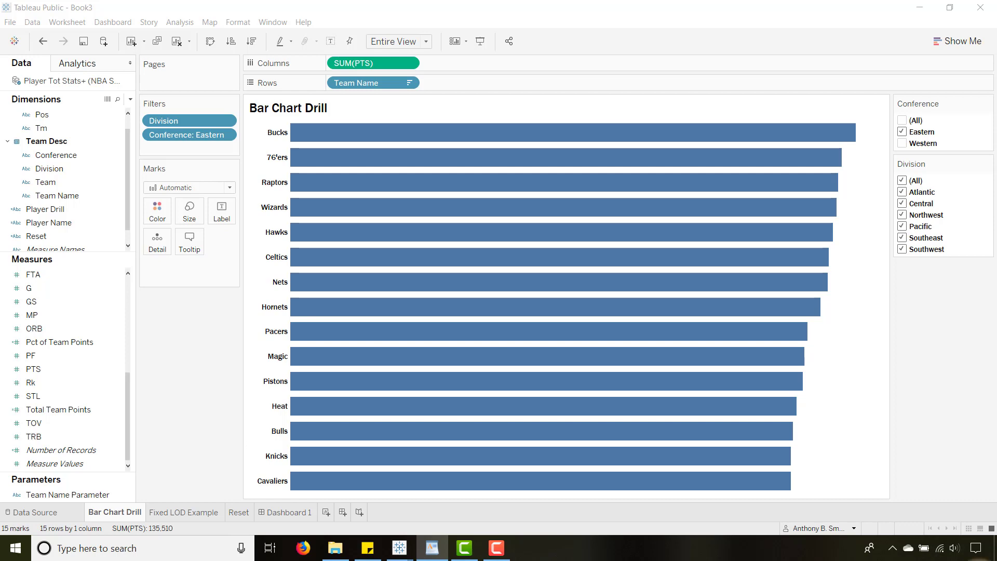
click(216, 356)
drag(44, 209, 154, 208)
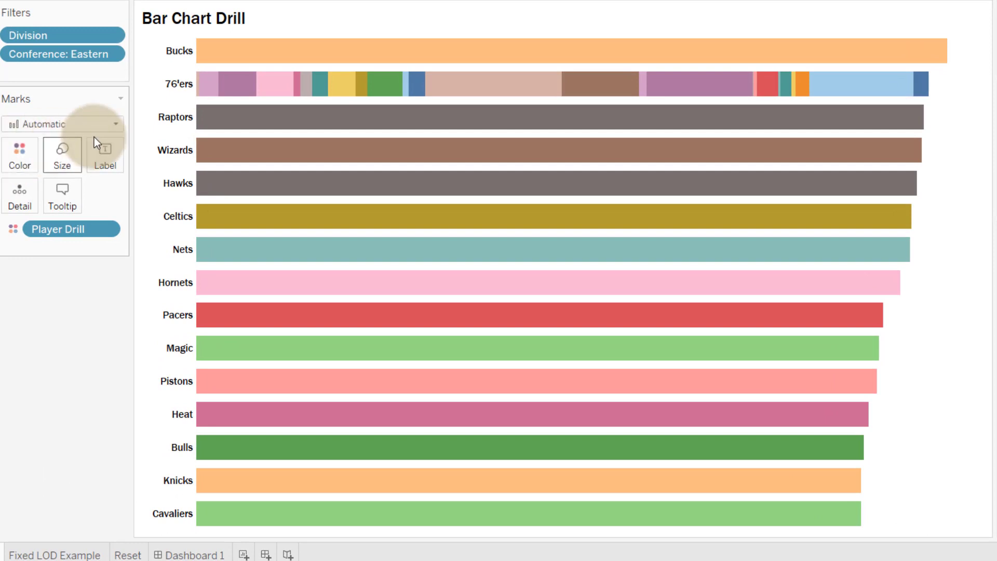
mouse_move(769, 183)
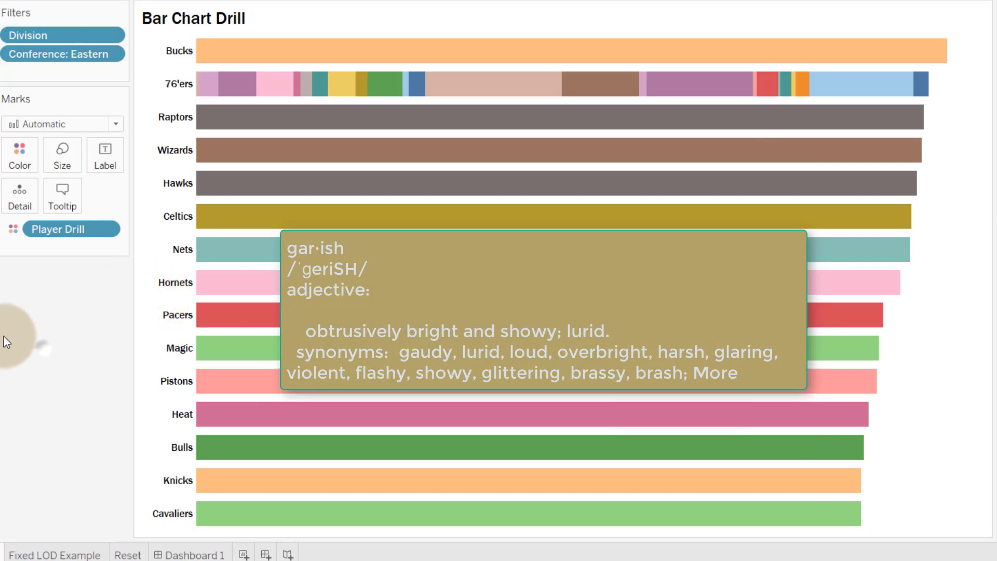
click(70, 341)
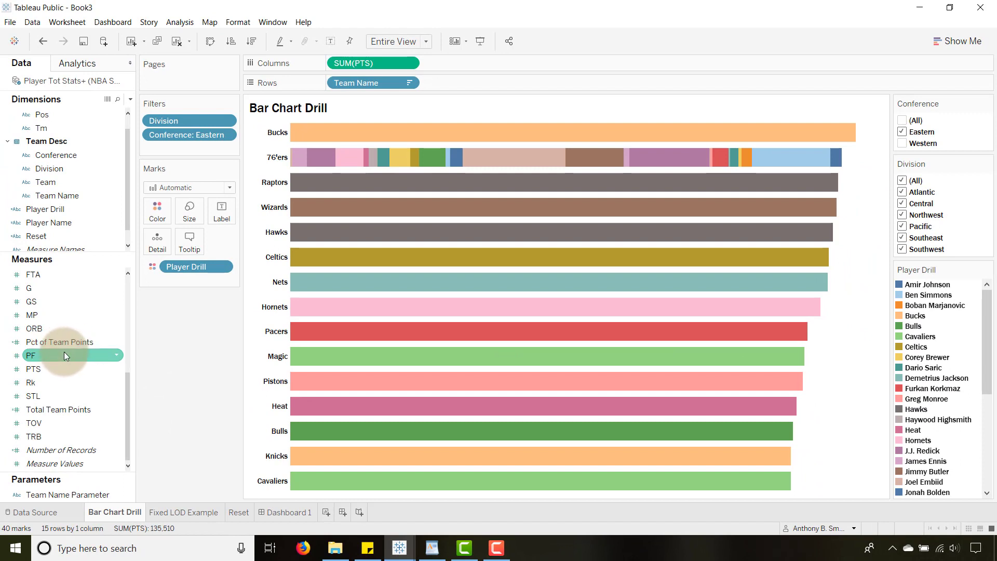
click(60, 409)
On the Fixed LOD Example sheet, open the Total Team Points calculation for editing
right_click(60, 407)
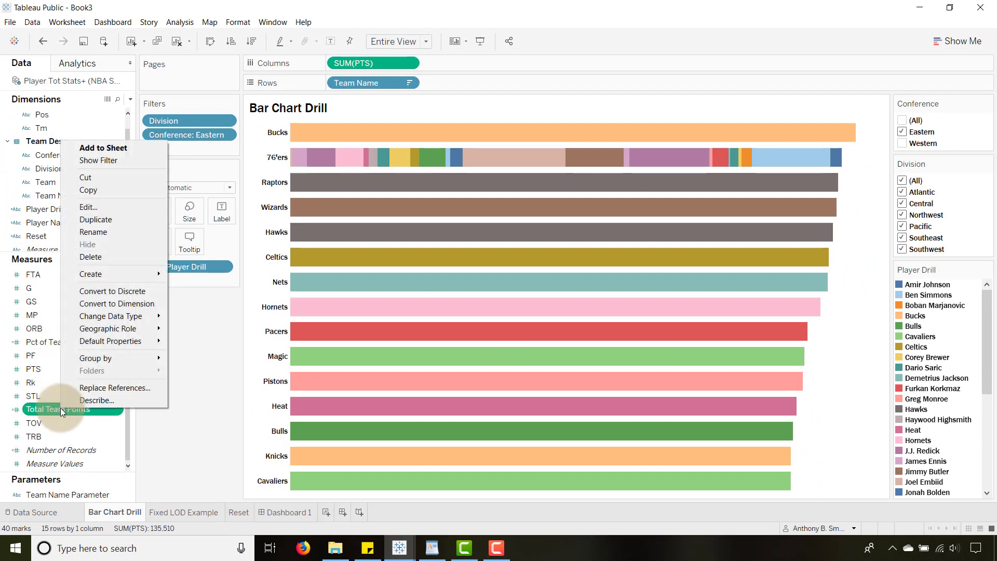
click(182, 409)
click(179, 510)
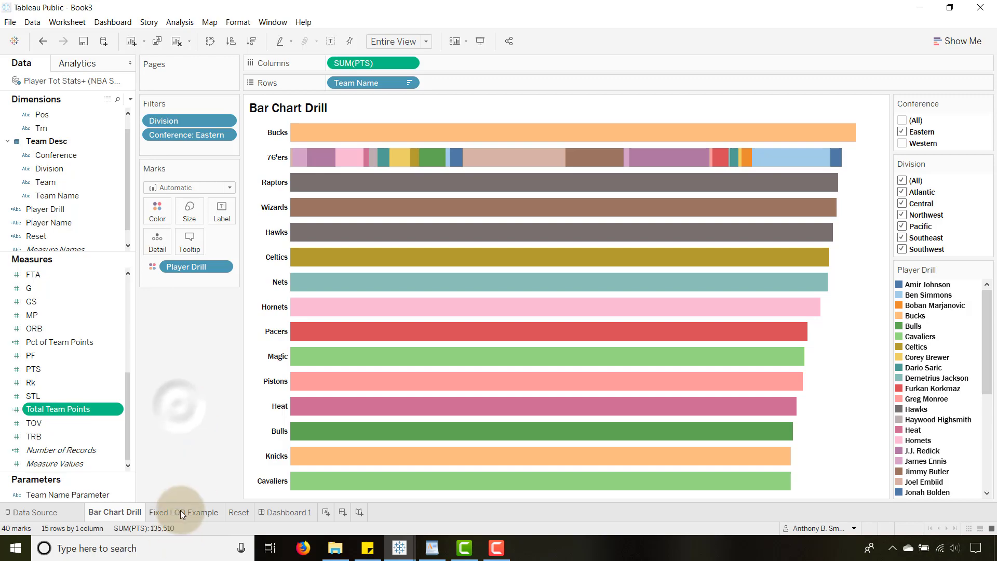
click(63, 412)
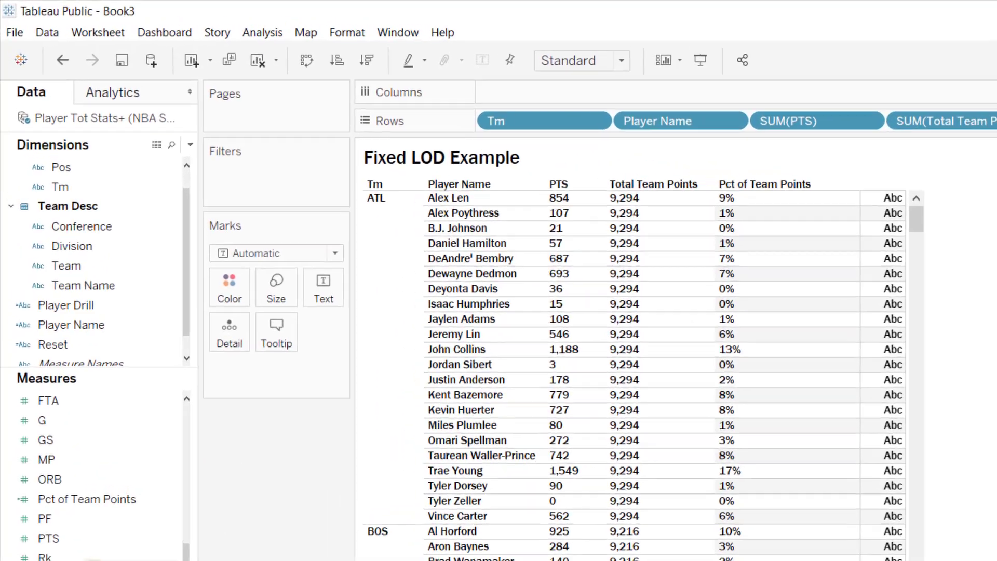
right_click(66, 427)
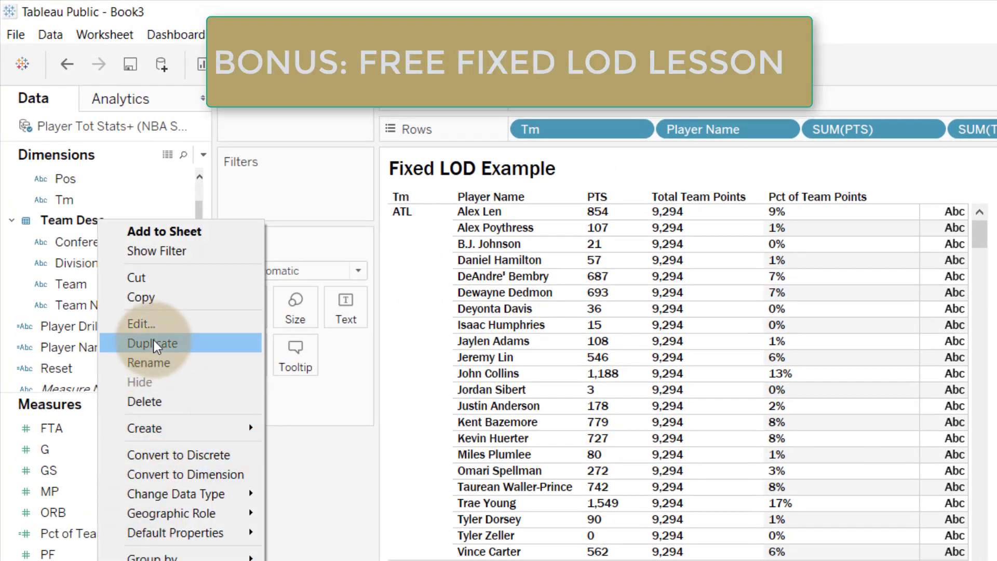
click(148, 324)
Review the FIXED formula summing PTS by Team beside the table, then close it unchanged
drag(845, 218, 996, 241)
drag(960, 193, 934, 187)
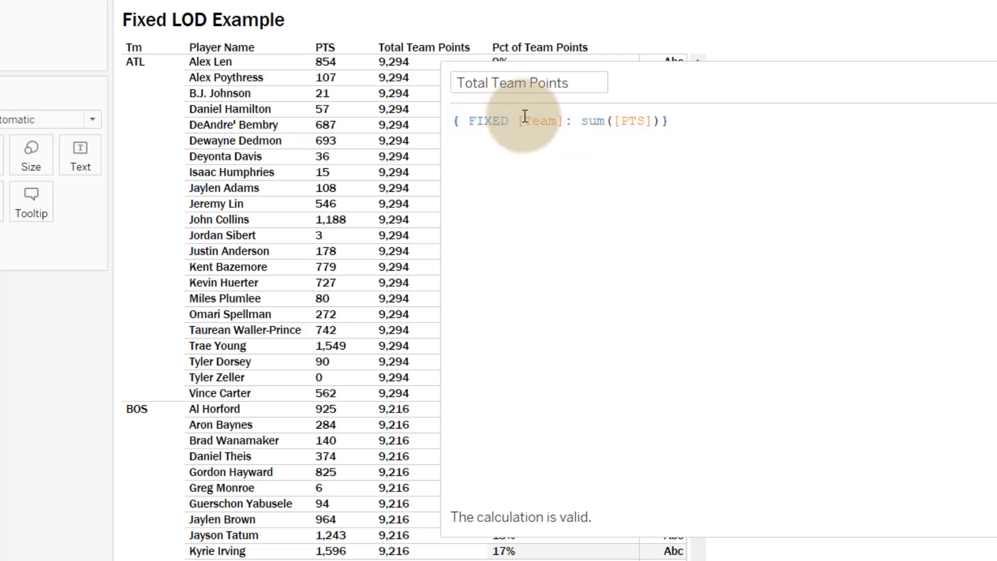
drag(672, 86, 788, 105)
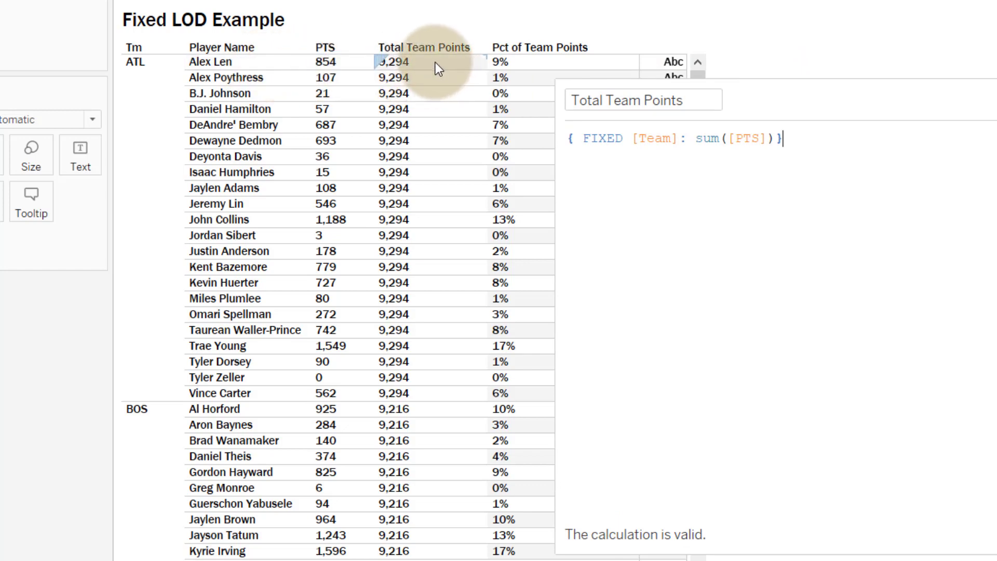
click(658, 152)
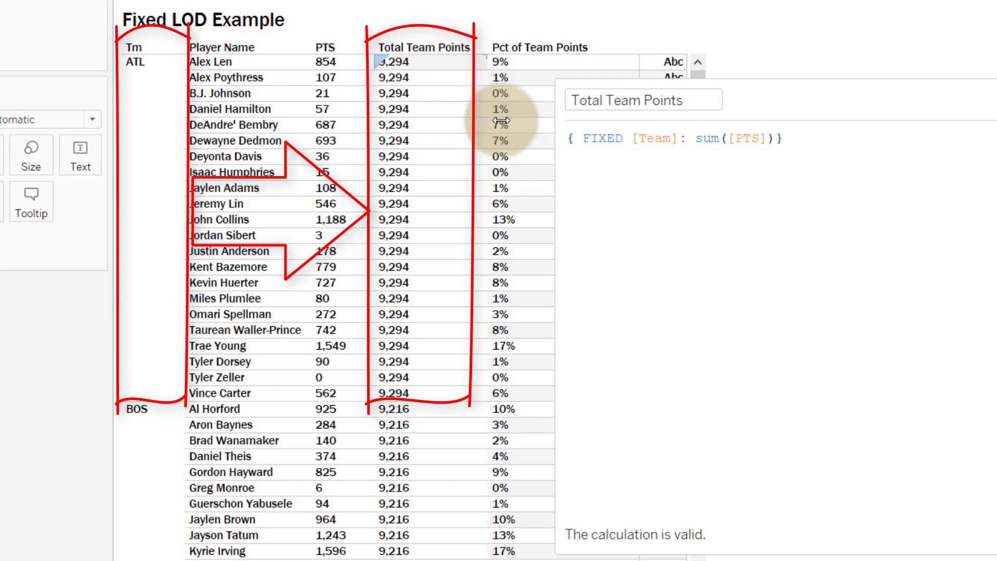
drag(951, 104, 783, 119)
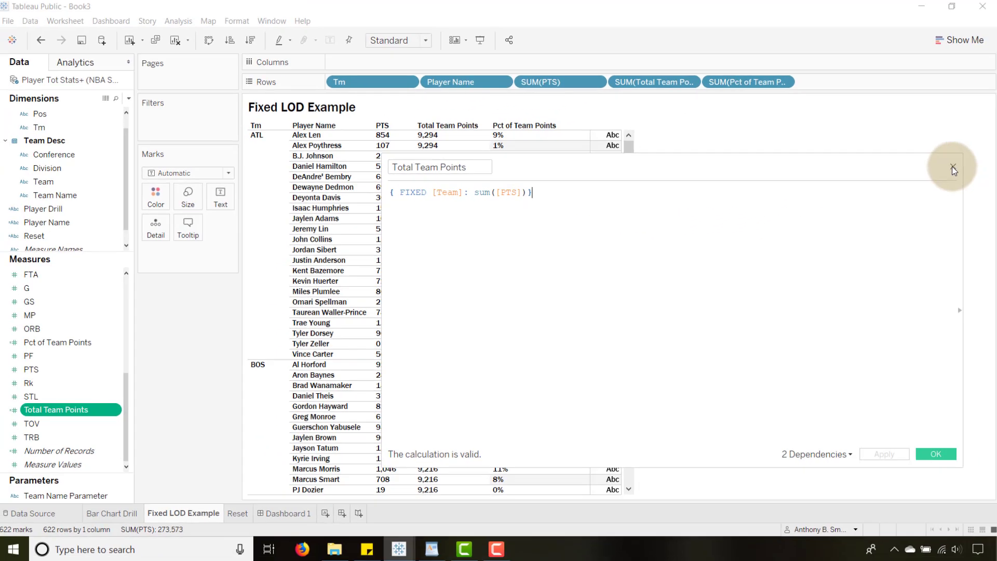
click(935, 165)
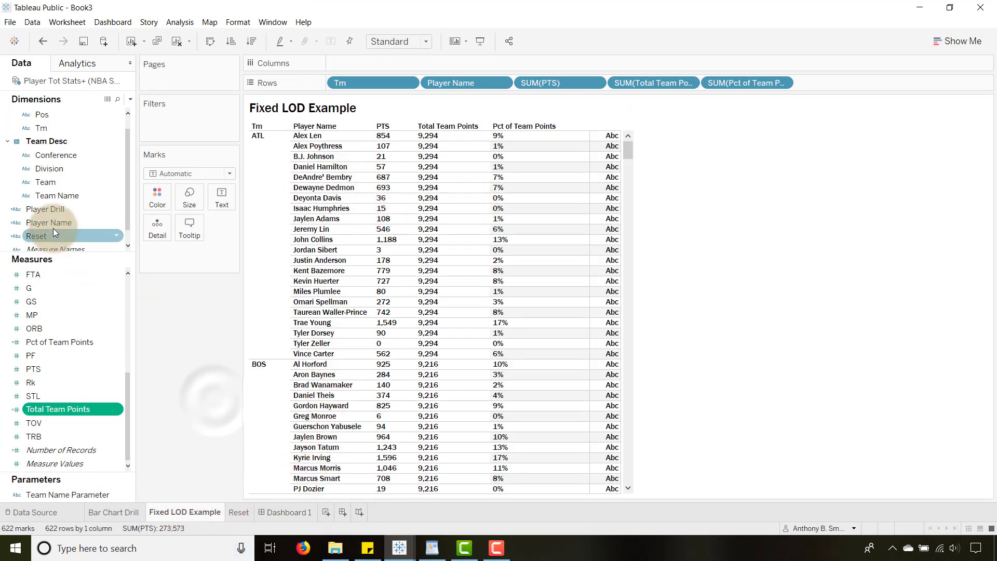
right_click(70, 342)
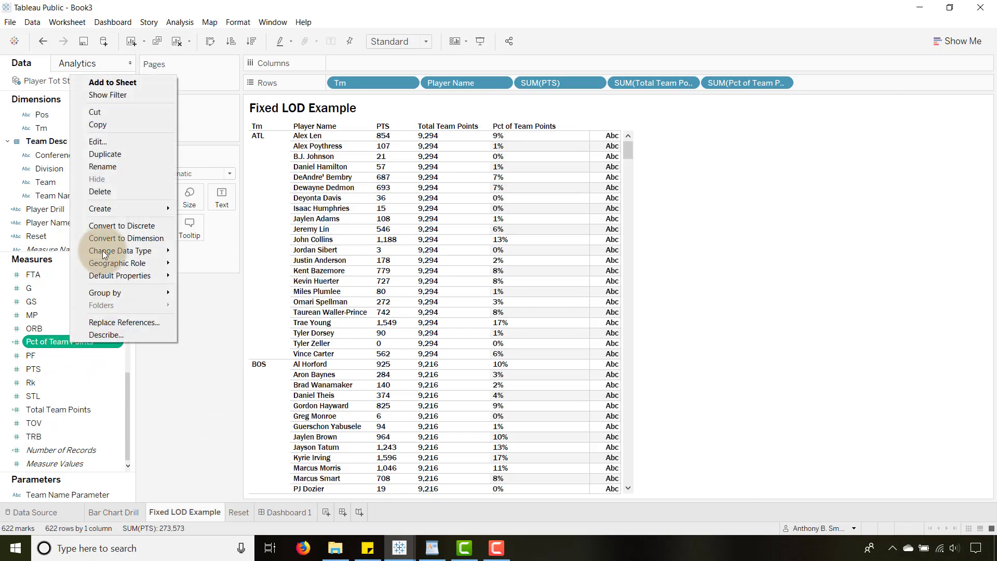
click(95, 147)
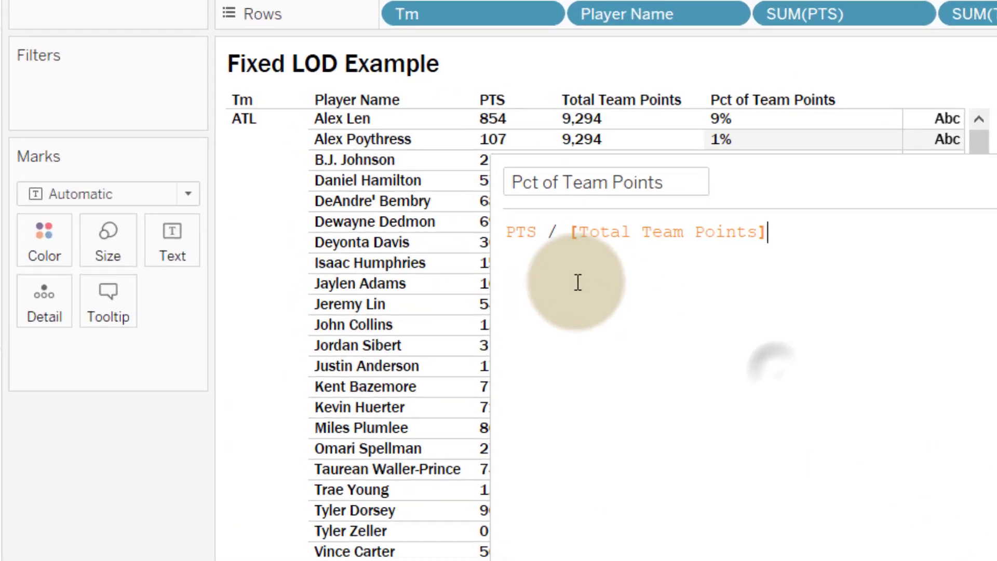
drag(823, 161, 920, 236)
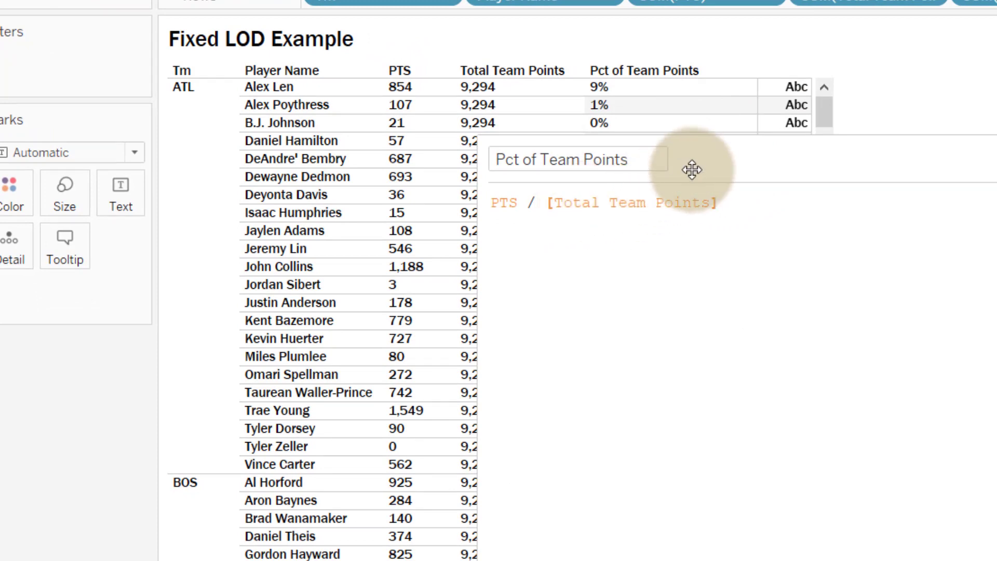
drag(693, 169, 718, 216)
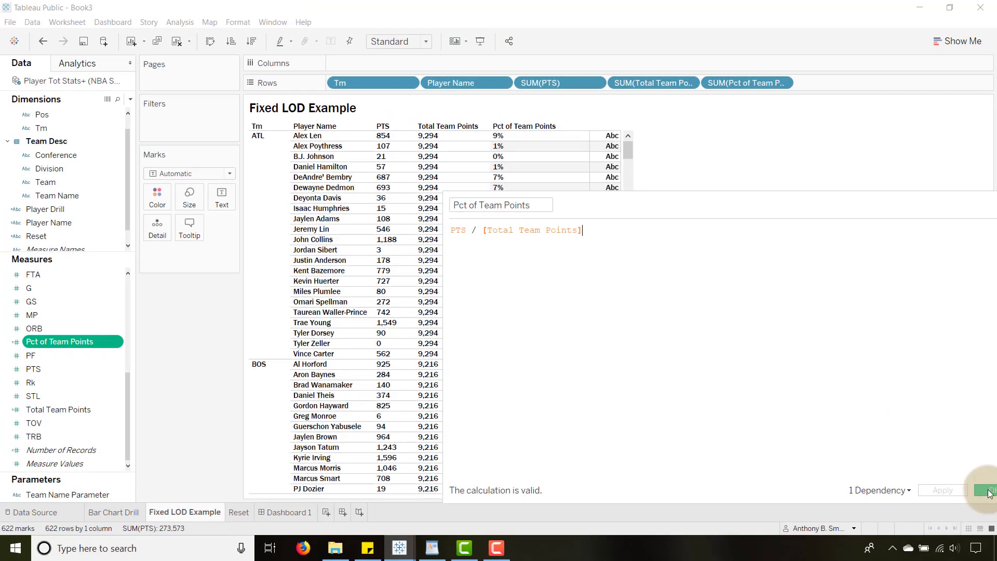
click(987, 491)
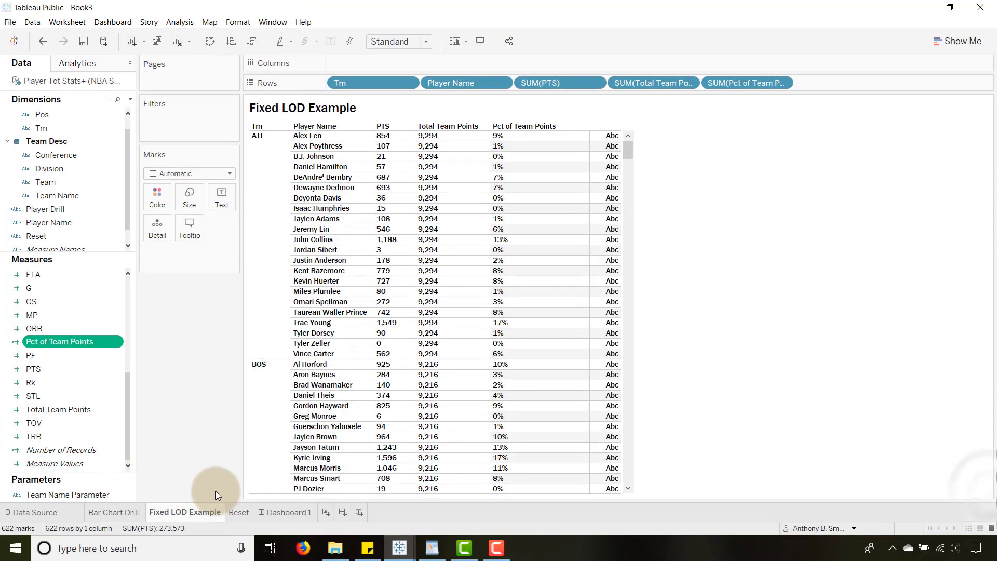
click(269, 512)
On Bar Chart Drill, add SUM(Pct of Team Points) and Player Drill to the Label shelf
click(194, 511)
click(120, 510)
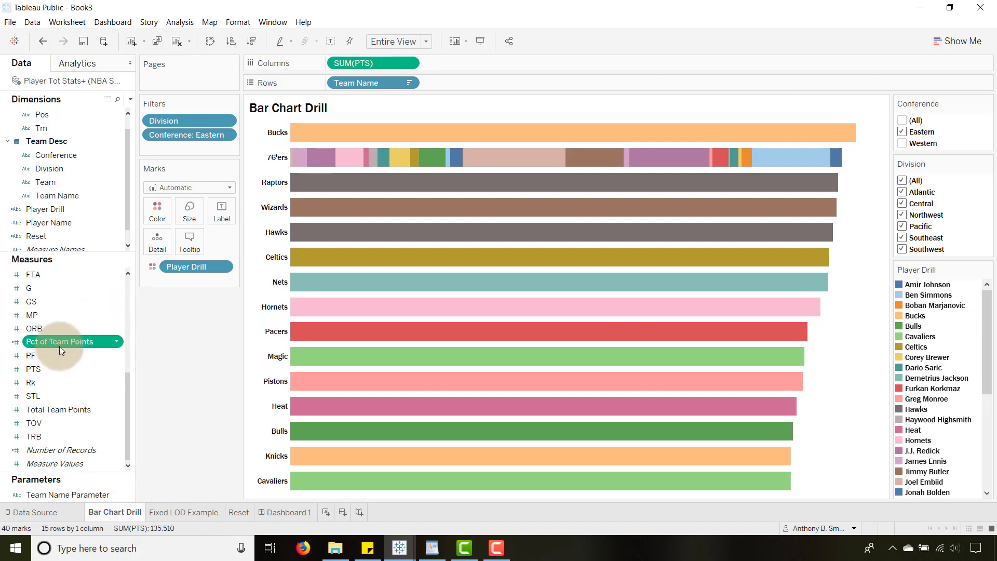
drag(46, 342, 224, 212)
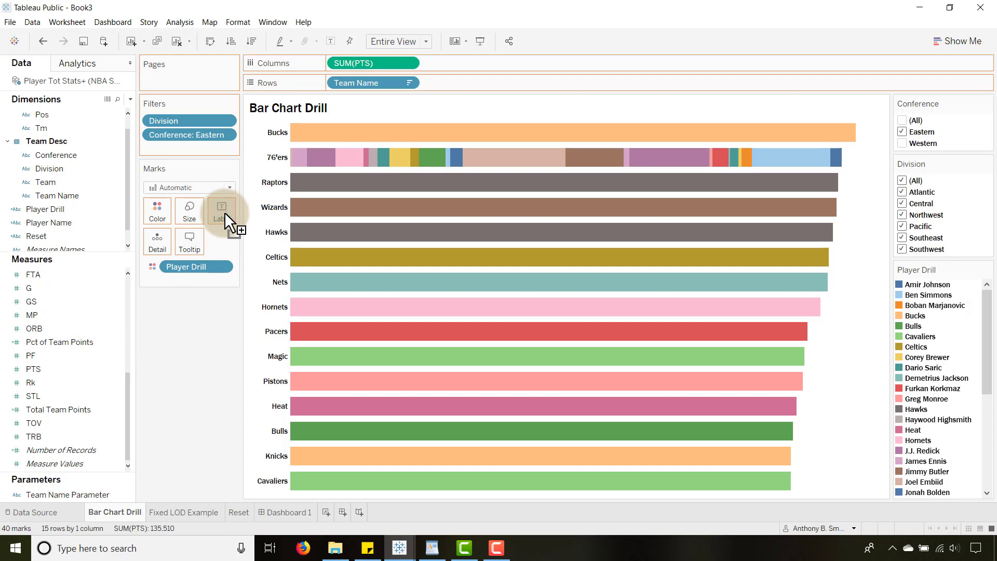
click(80, 306)
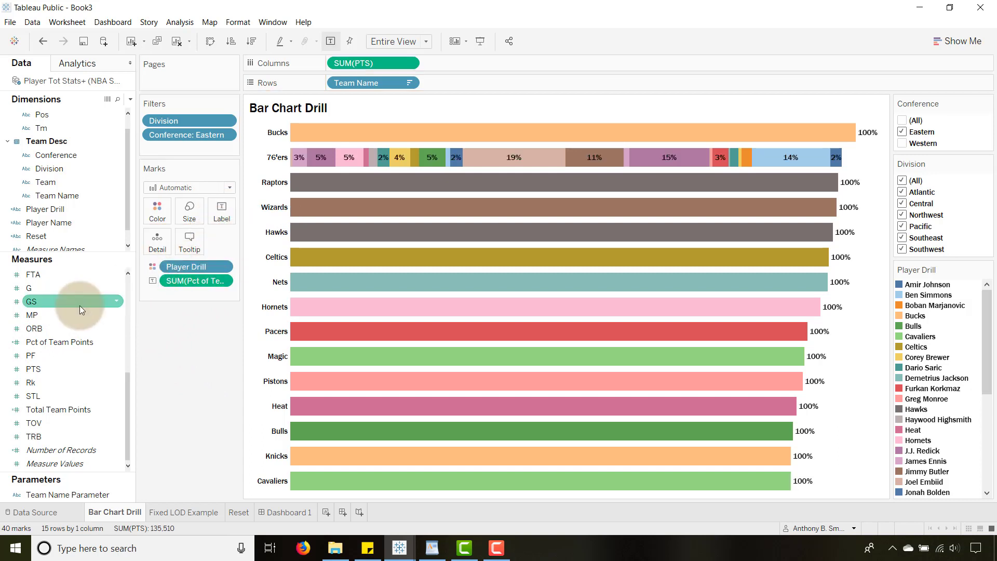
drag(42, 210, 224, 214)
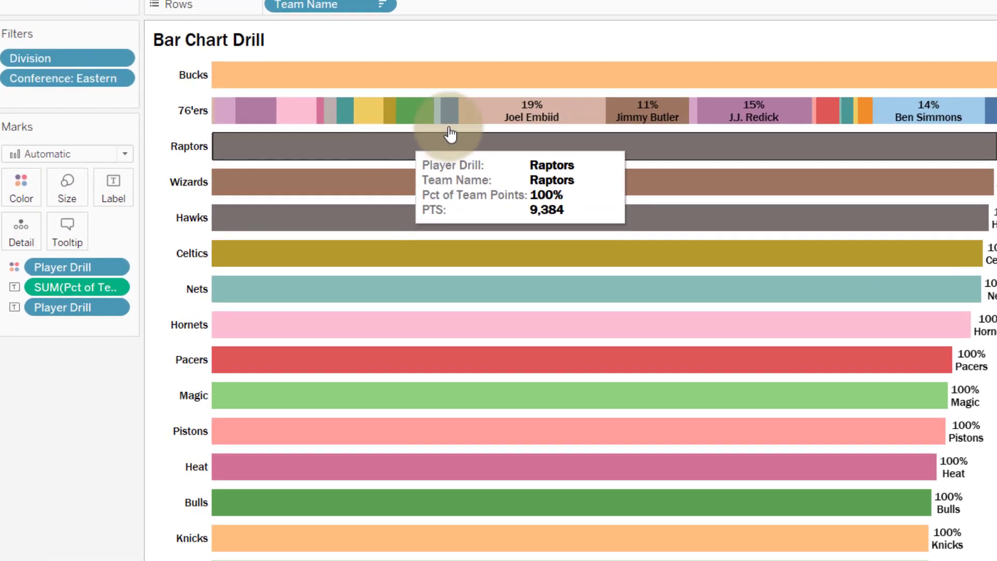
mouse_move(535, 164)
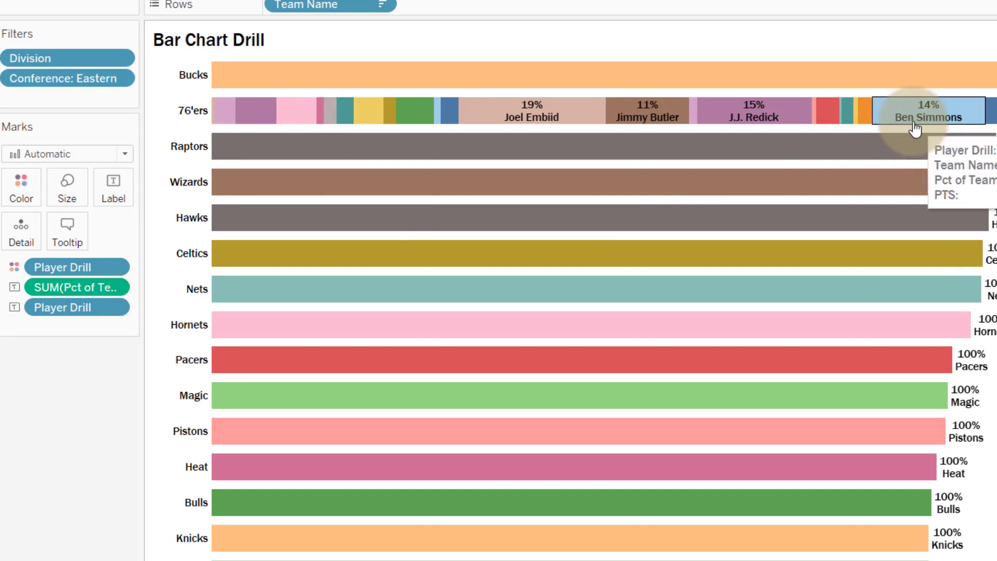
Sort the Player Drill segments by the Pct of Team Points field with Sum aggregation
click(113, 266)
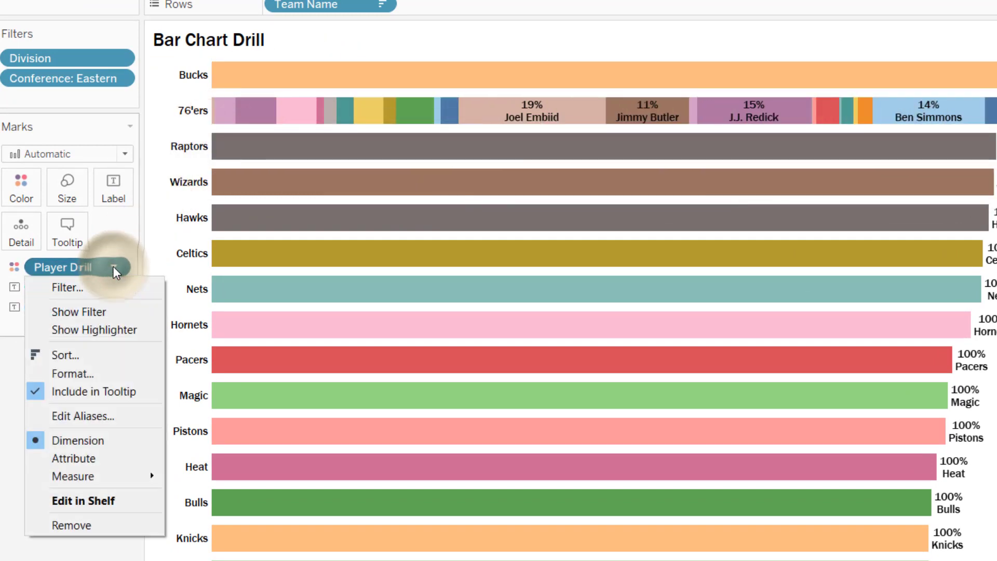
click(65, 356)
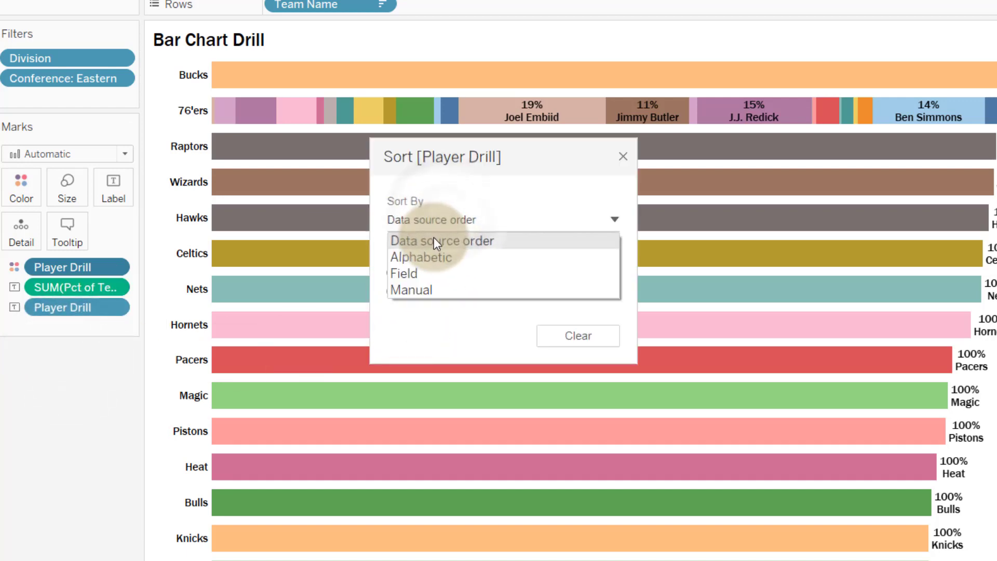
click(415, 271)
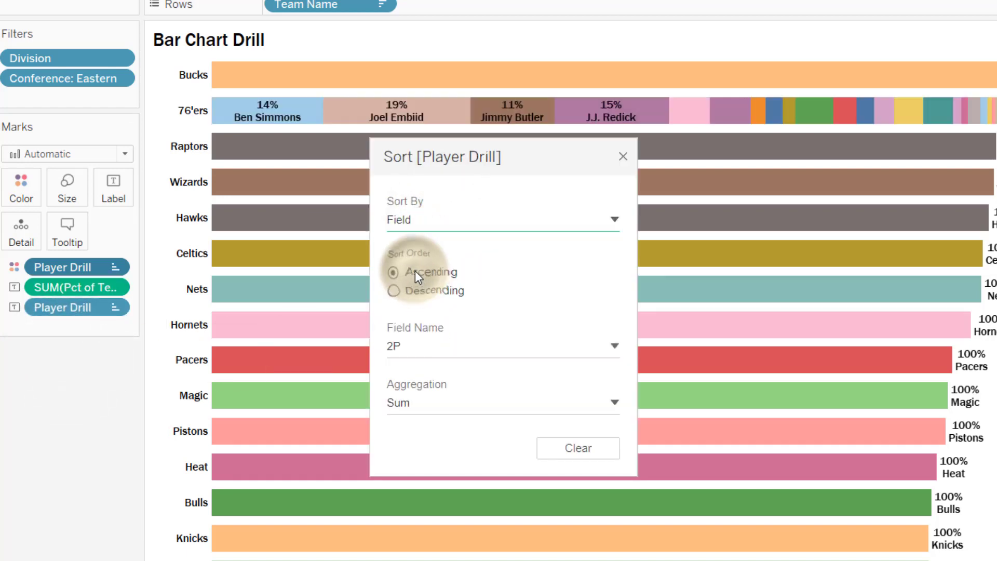
click(482, 353)
scroll(395, 442, down, 6)
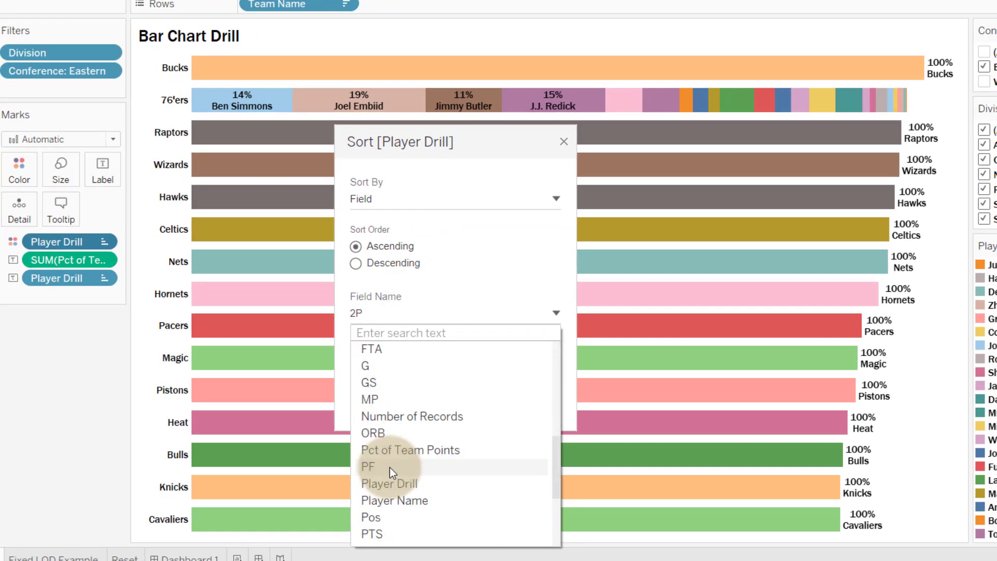
scroll(390, 466, down, 1)
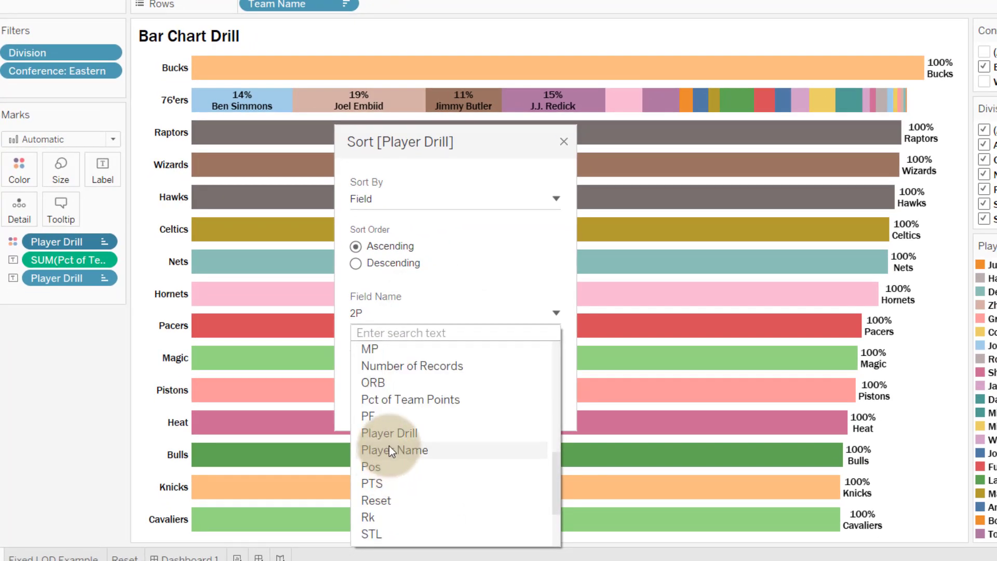
click(394, 400)
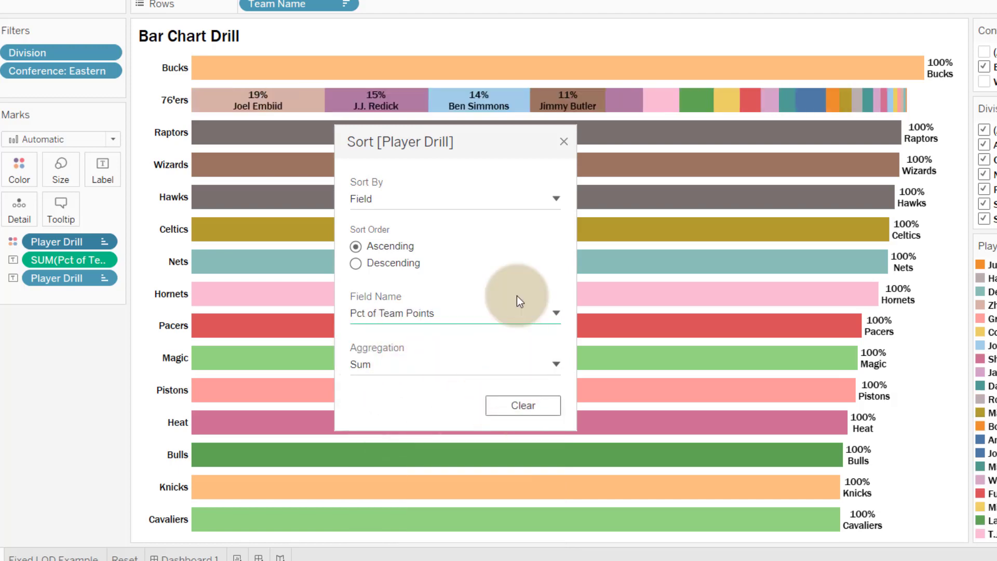
click(564, 142)
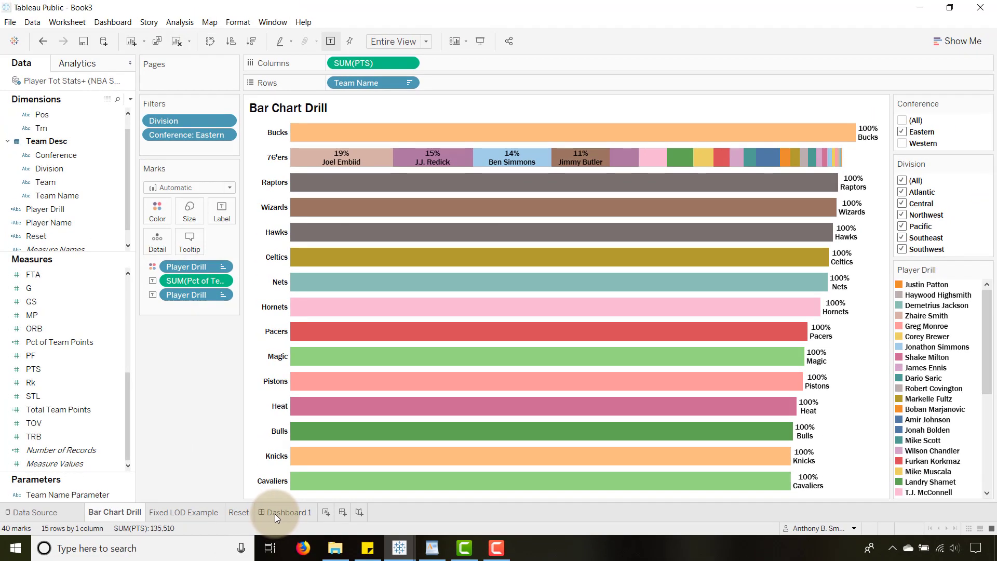
click(276, 513)
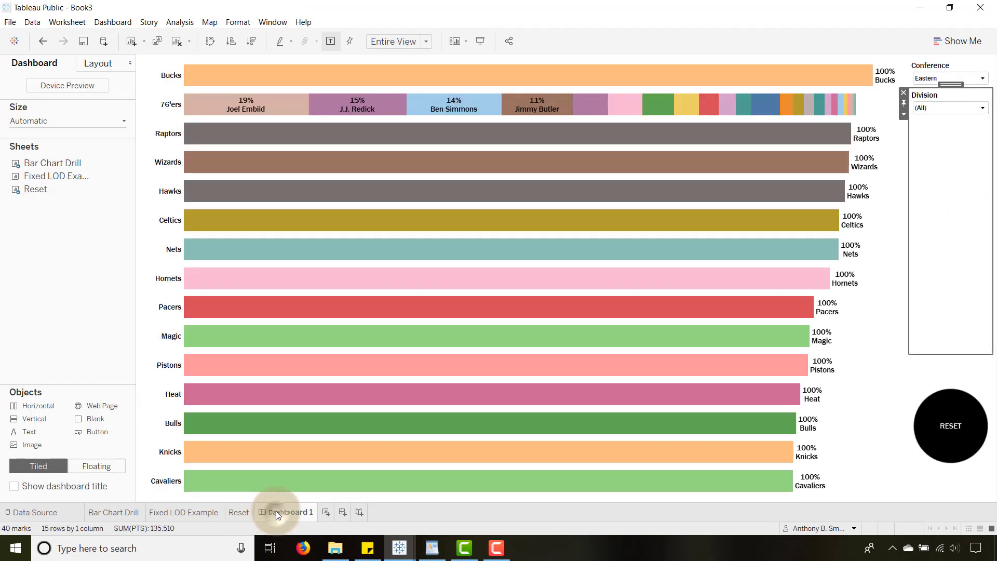
Test drilling into the Bucks and Hawks bars on Dashboard 1, then clear the selection
click(188, 83)
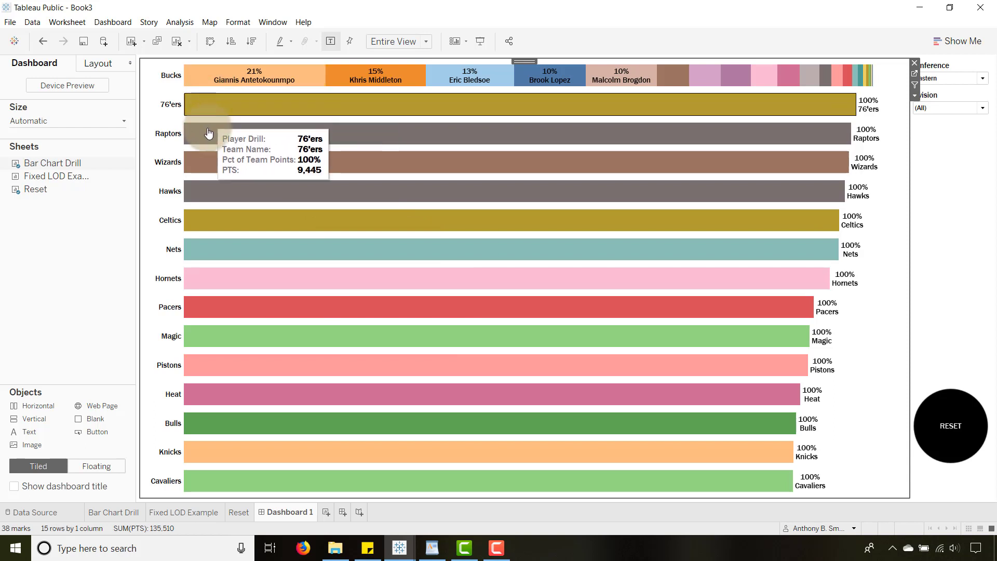
click(200, 191)
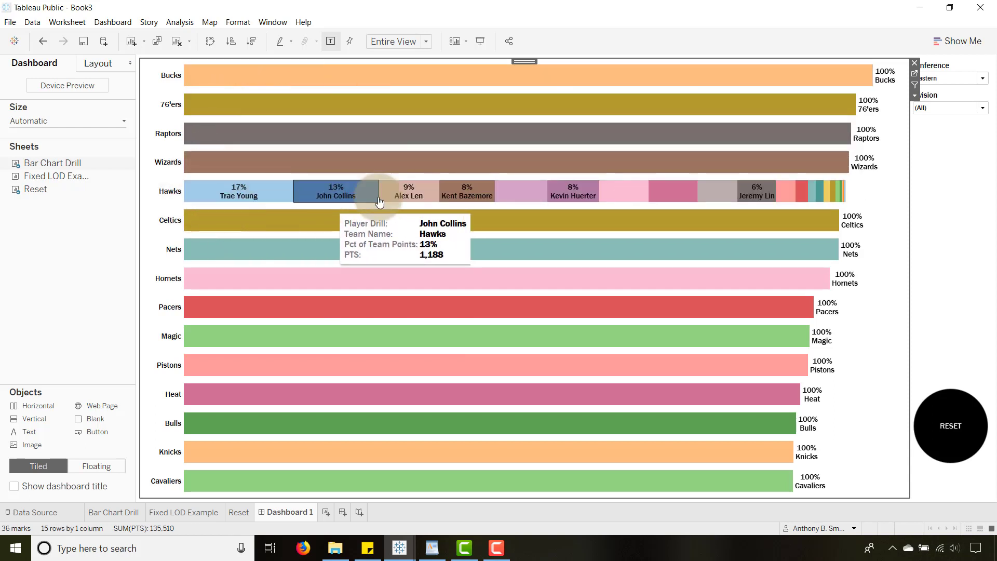
click(309, 255)
click(66, 286)
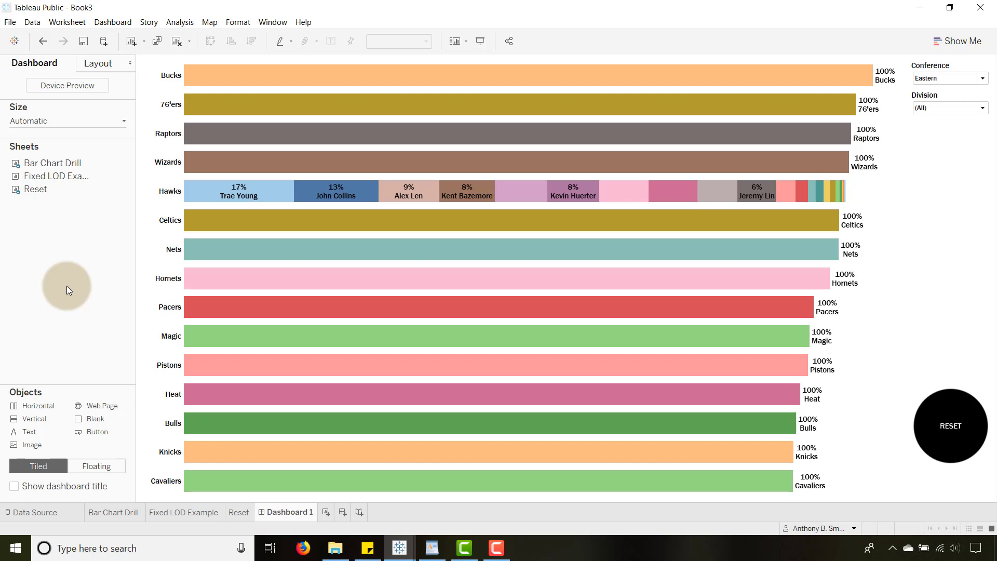
click(934, 253)
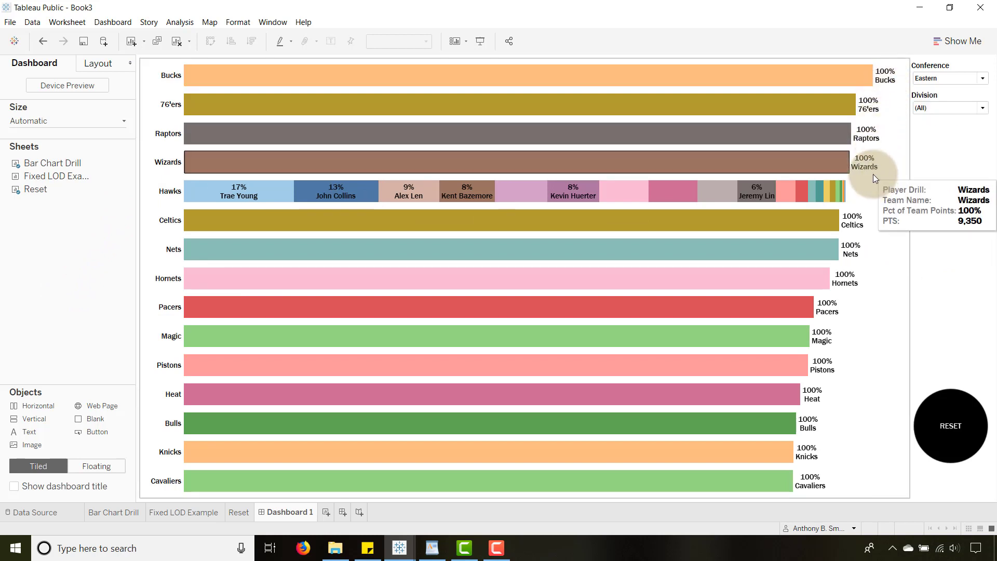
click(120, 516)
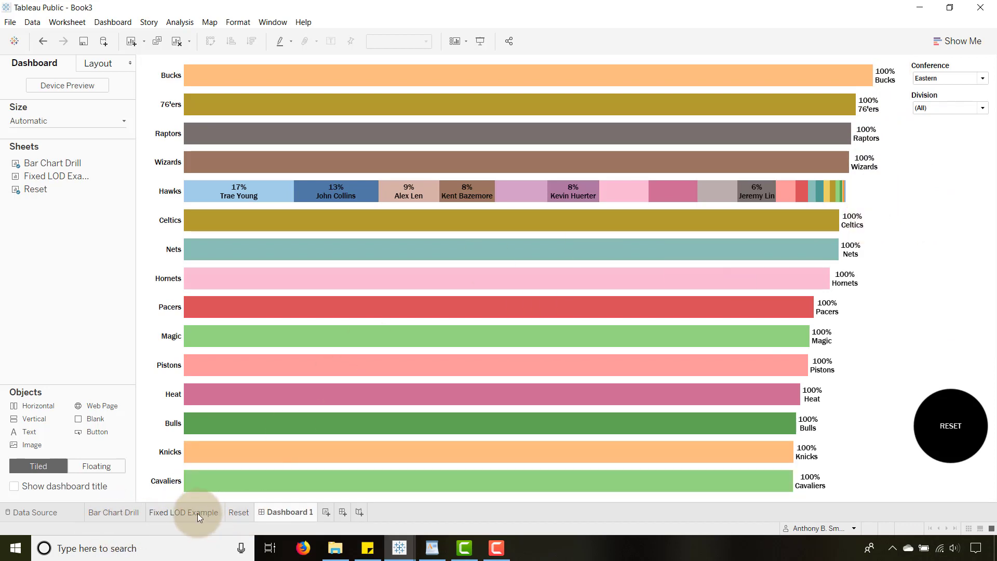
Move the Dashboard 1 tab right after Bar Chart Drill and drill into the Bucks
click(197, 513)
click(134, 510)
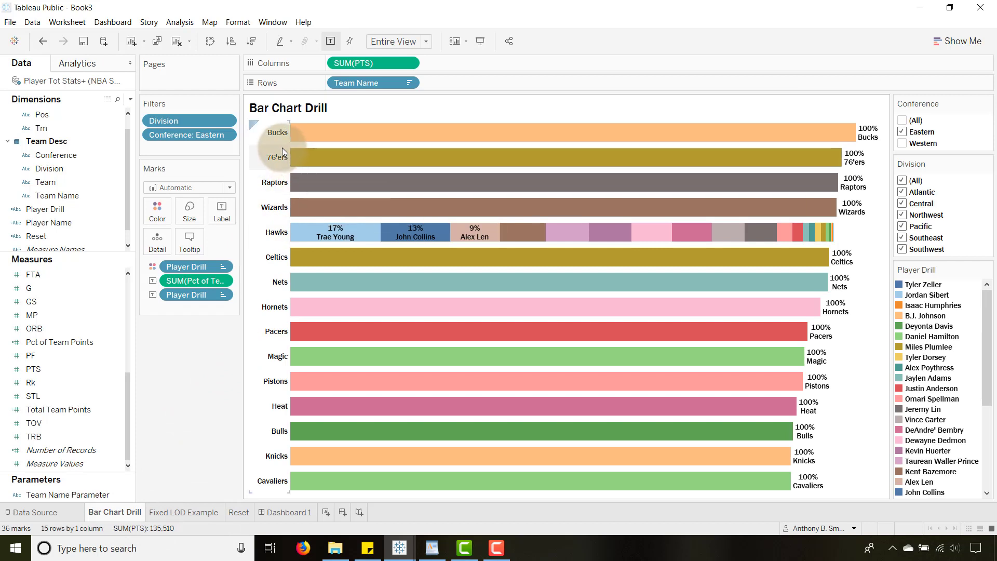
click(272, 136)
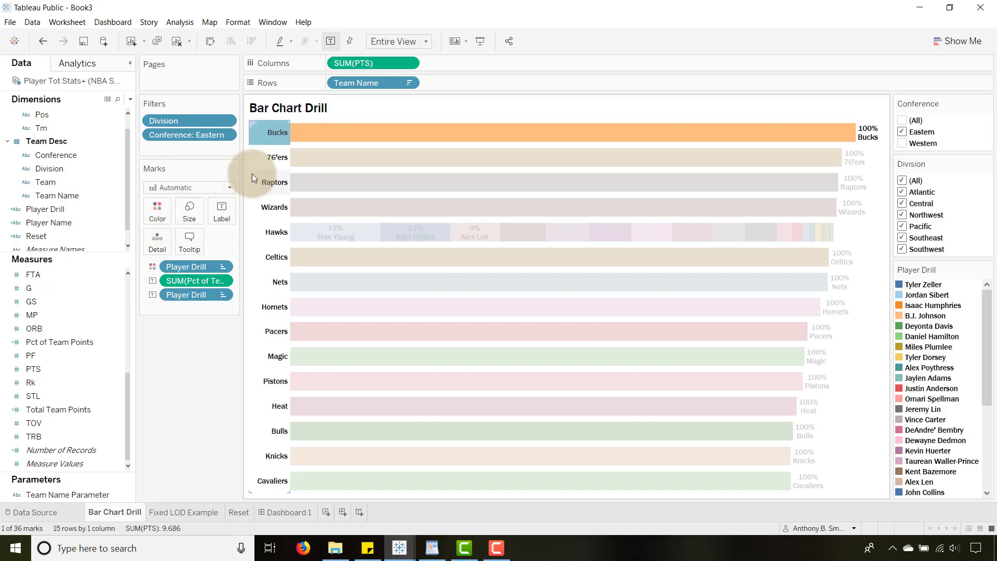
click(185, 512)
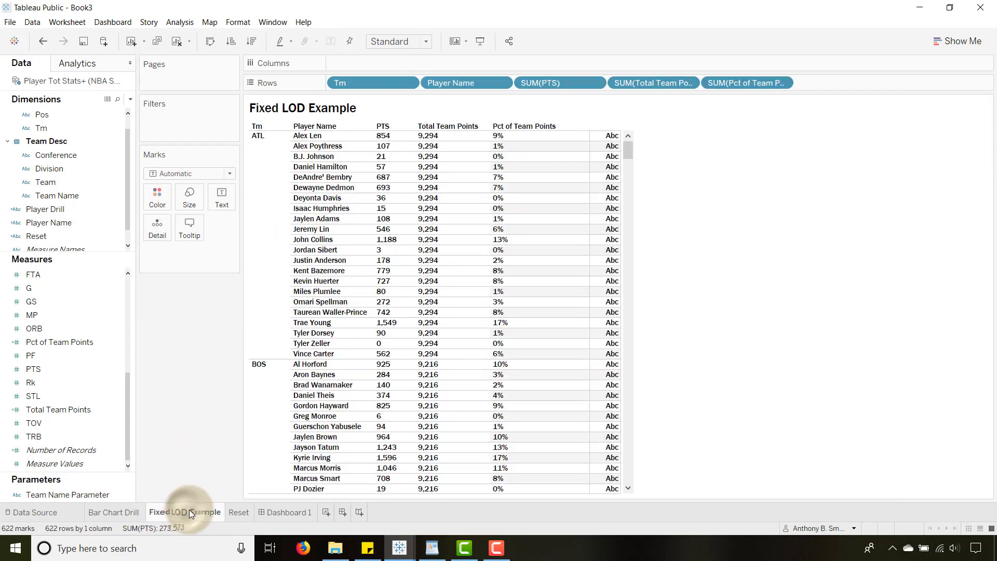
double_click(283, 512)
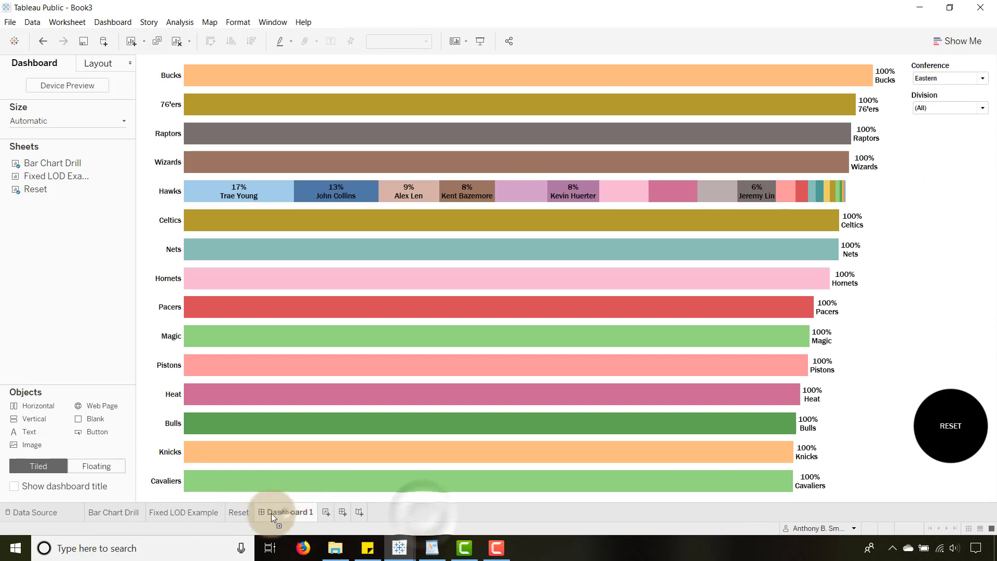
drag(159, 512, 156, 513)
click(175, 510)
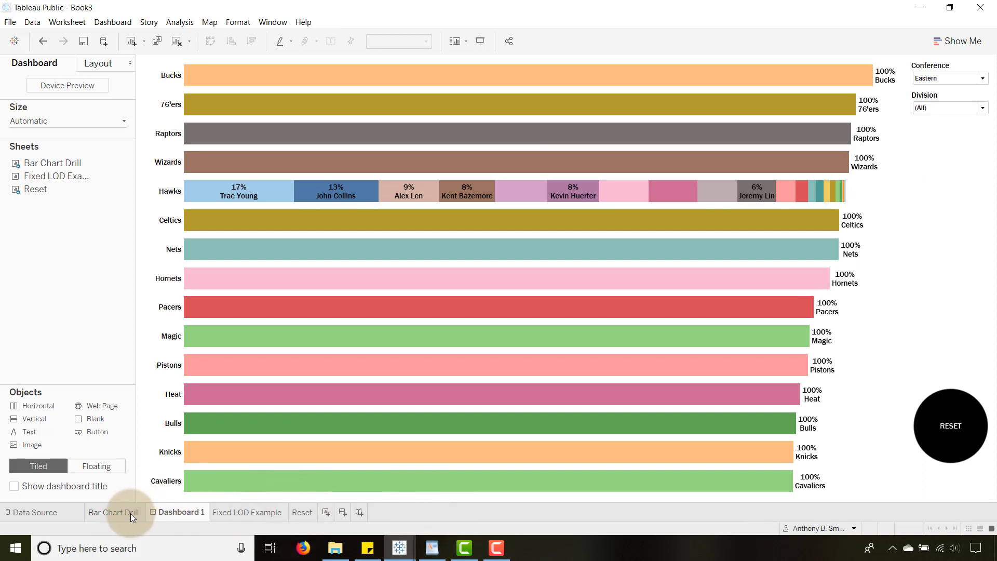
click(223, 77)
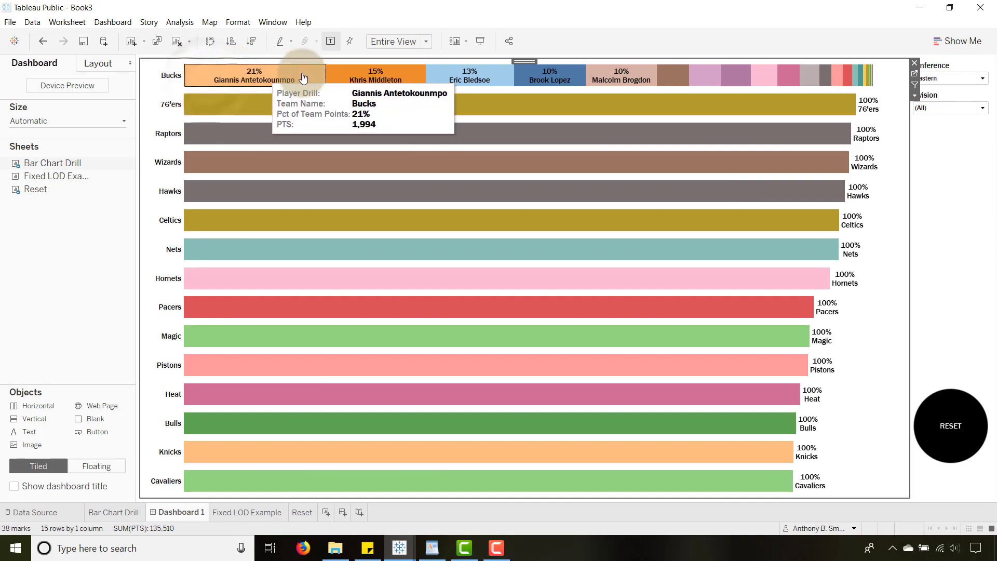
click(120, 512)
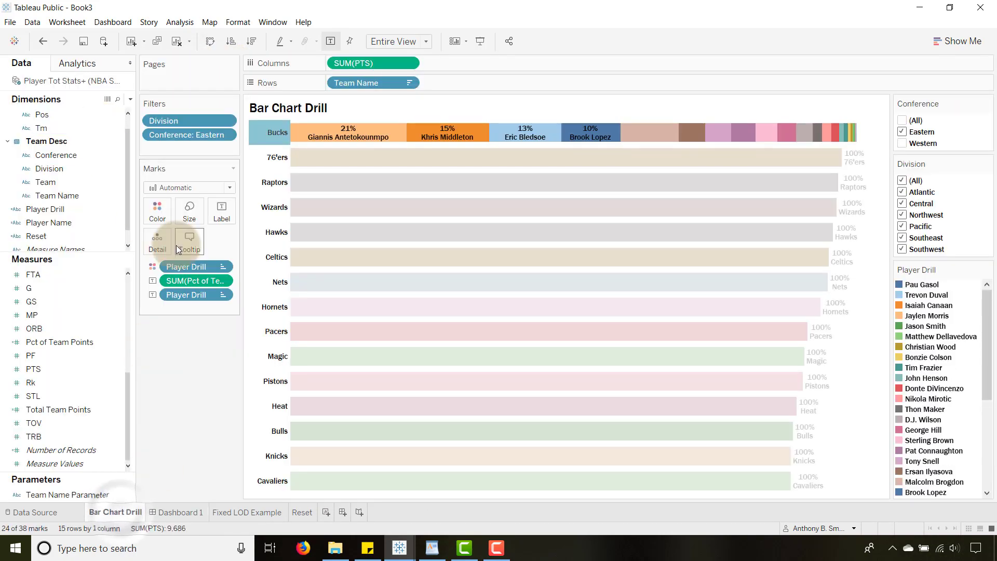
click(163, 219)
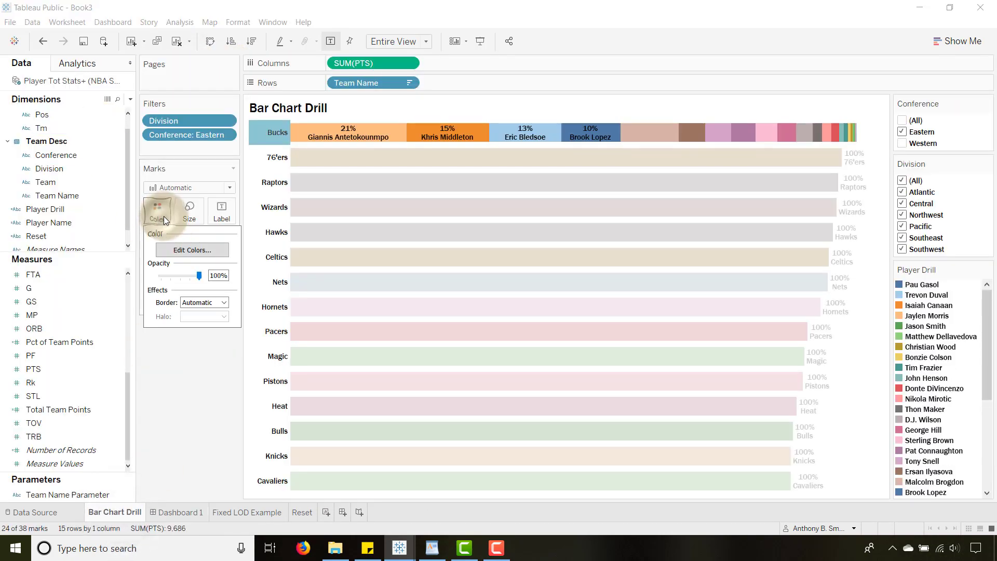
Assign the Blue palette to the Player Drill colours
click(182, 250)
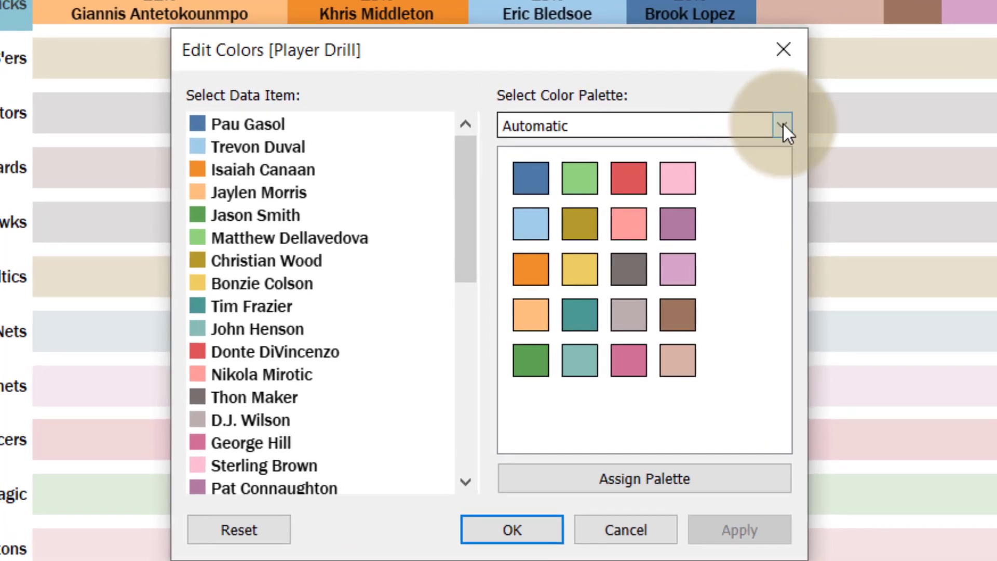
click(783, 125)
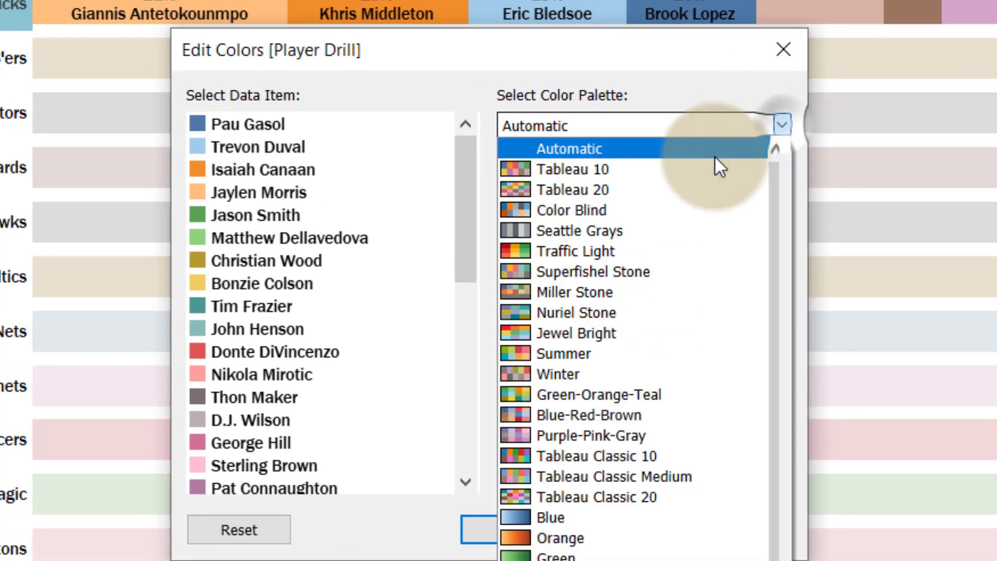
scroll(646, 439, down, 1)
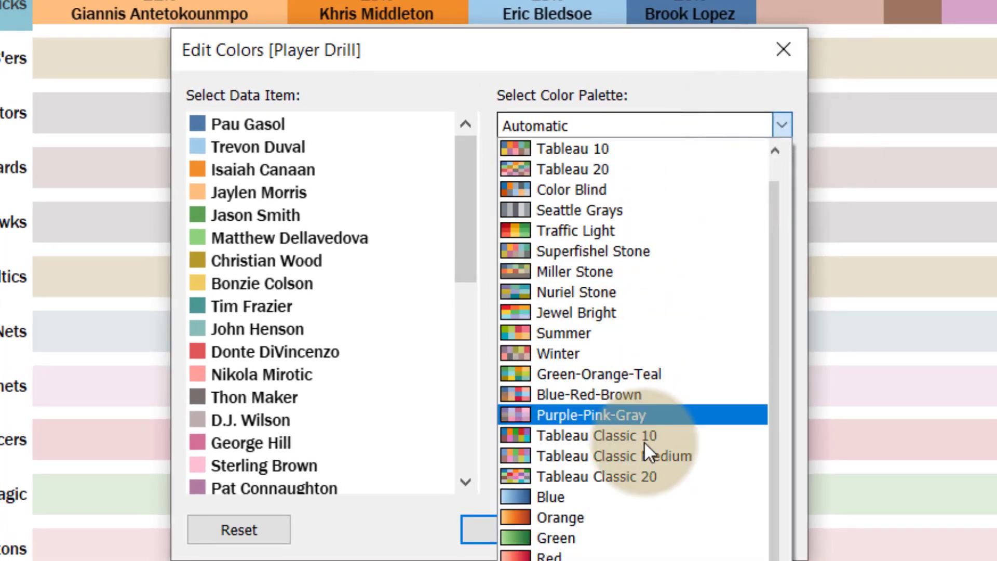
click(612, 497)
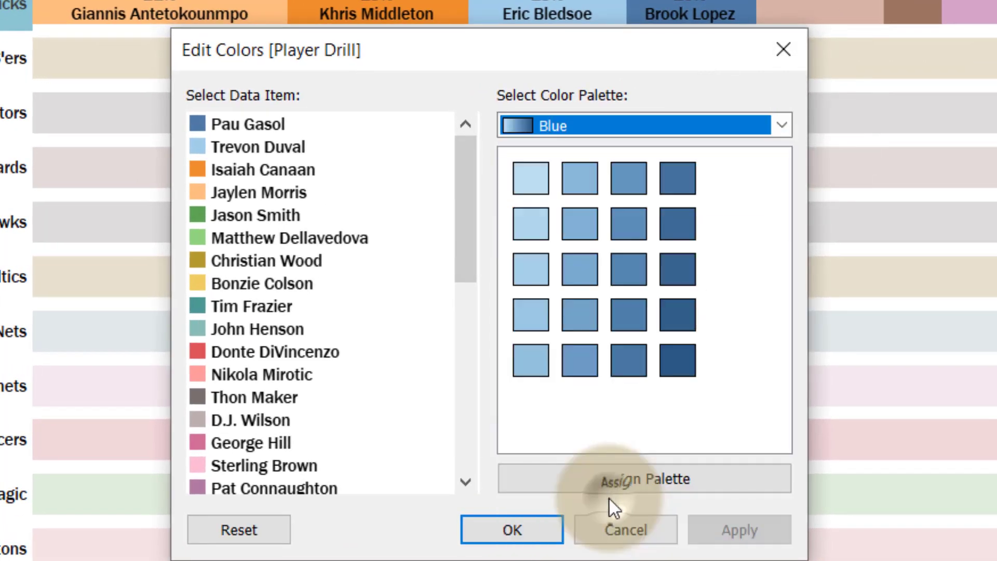
click(586, 485)
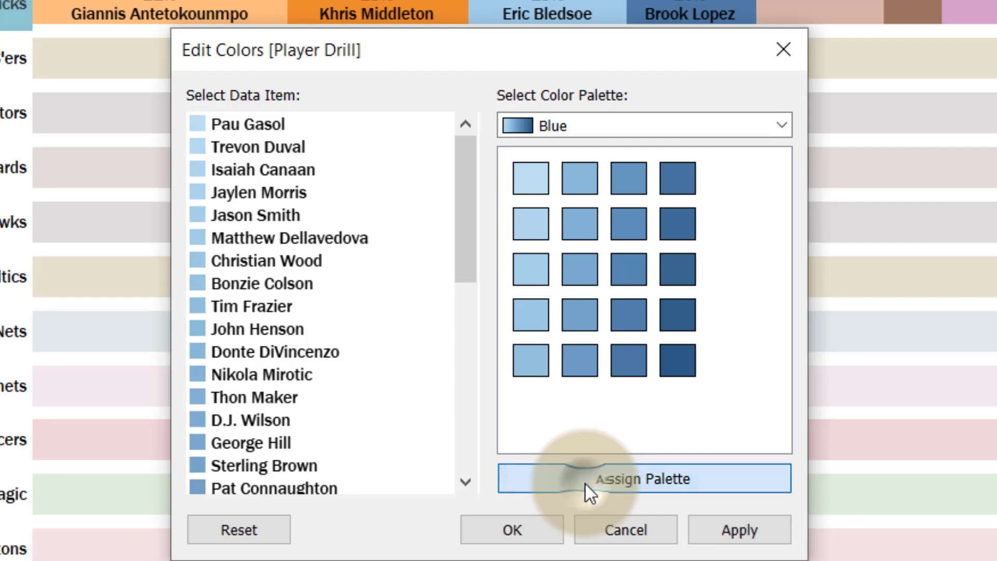
click(467, 183)
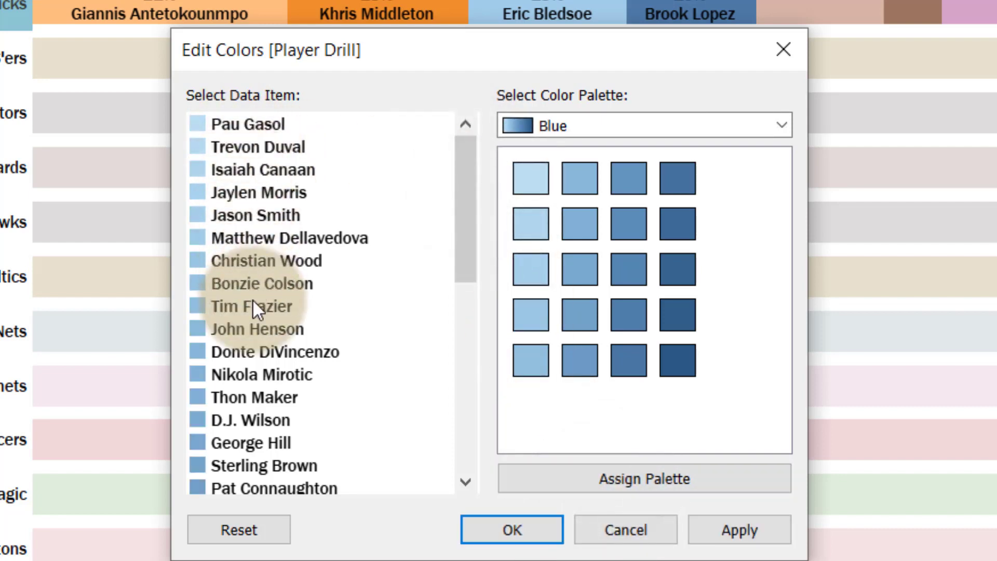
drag(465, 180, 464, 422)
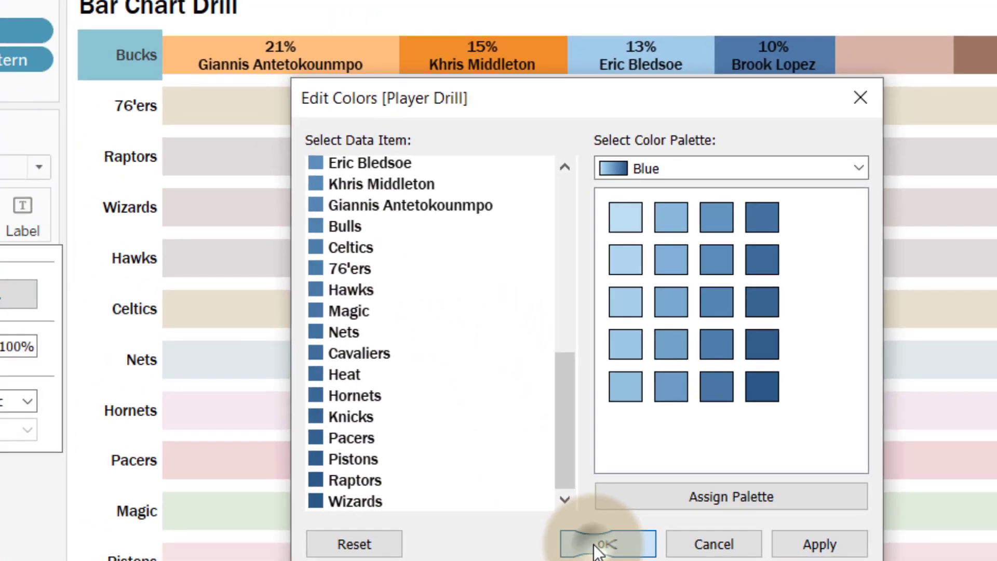
click(497, 531)
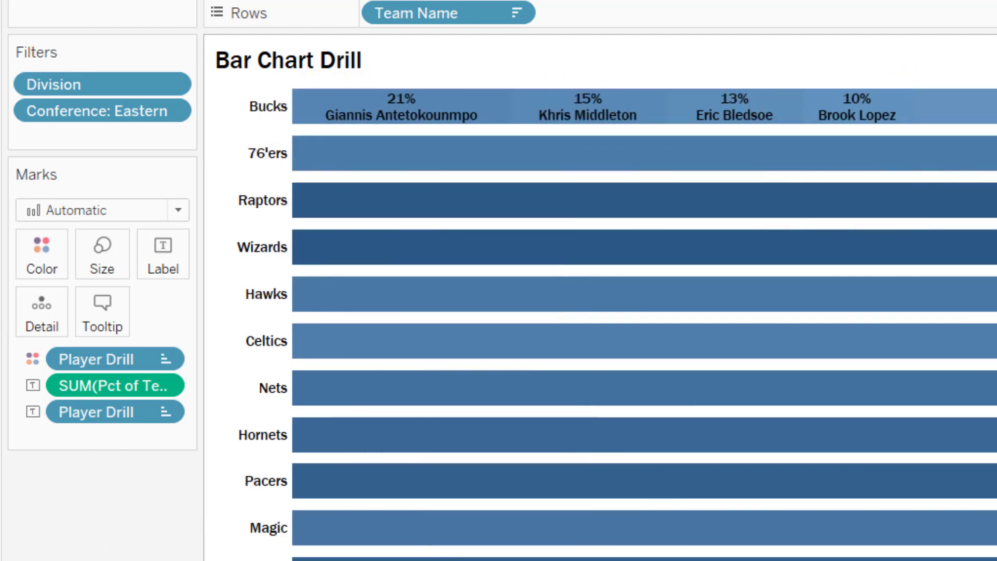
Set both label lines' font colour to white in the label text editor
click(164, 266)
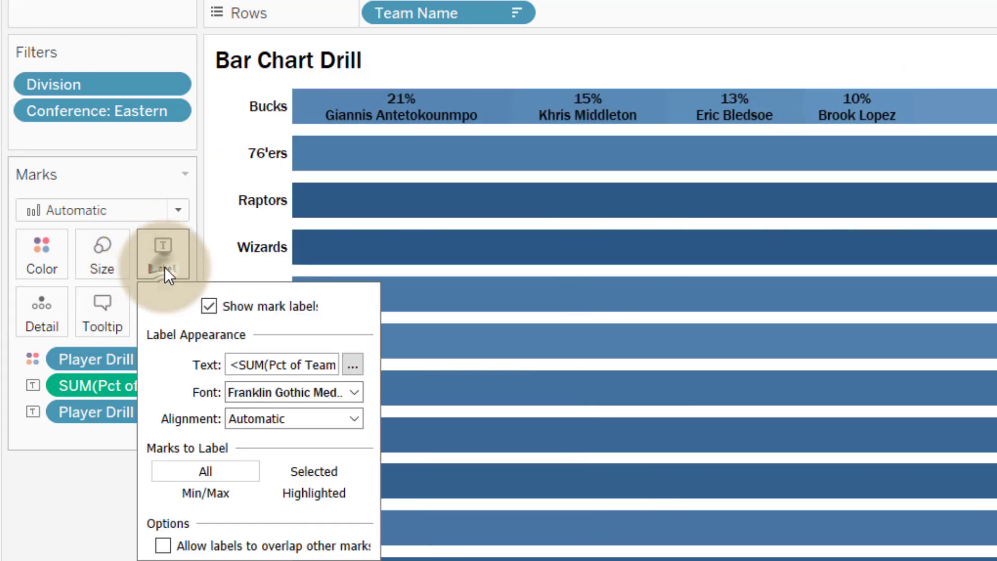
click(348, 363)
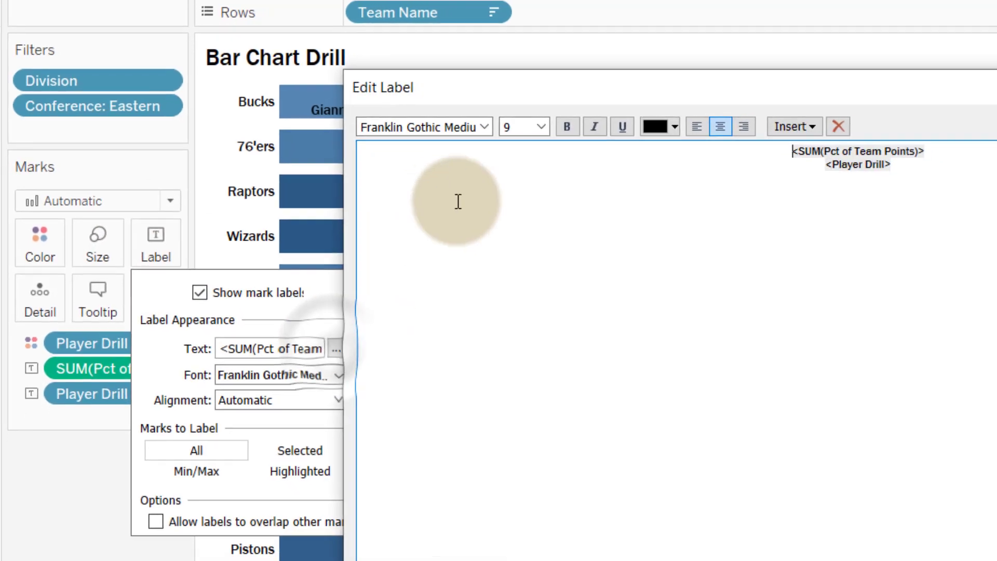
drag(979, 207, 802, 158)
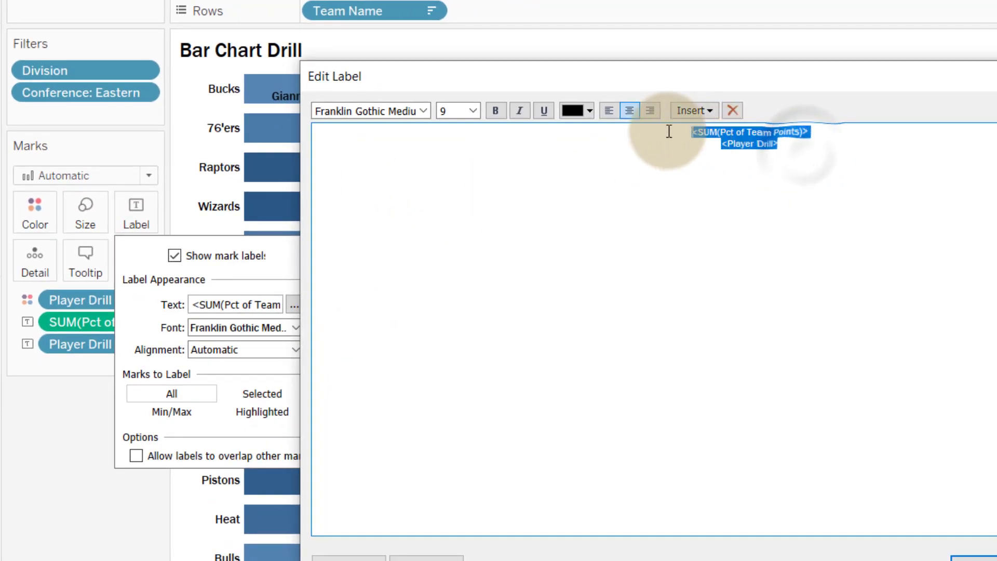
click(589, 110)
click(592, 130)
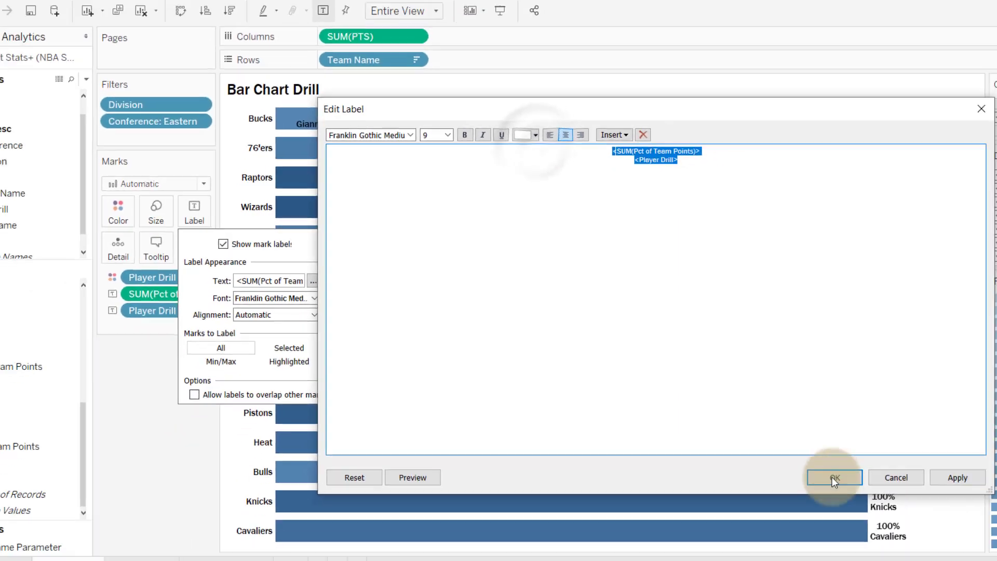
click(955, 554)
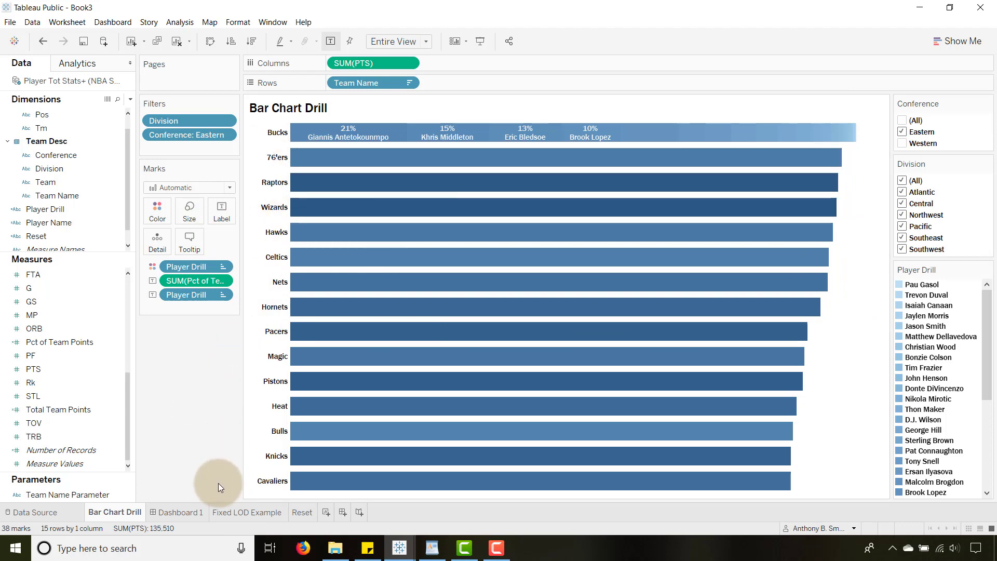
Test drilling into the 76'ers and Raptors bars on Dashboard 1
click(302, 163)
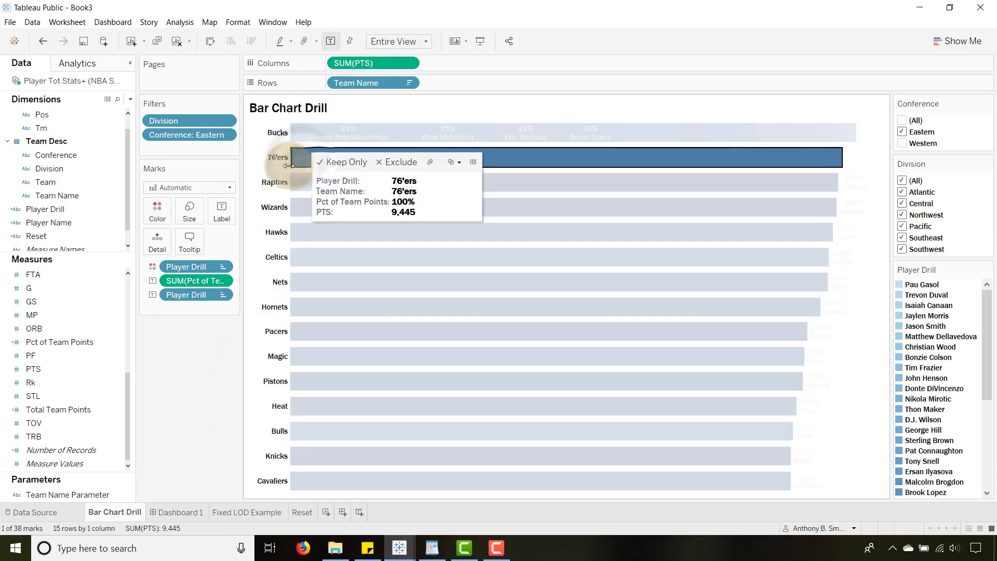
click(231, 511)
click(179, 511)
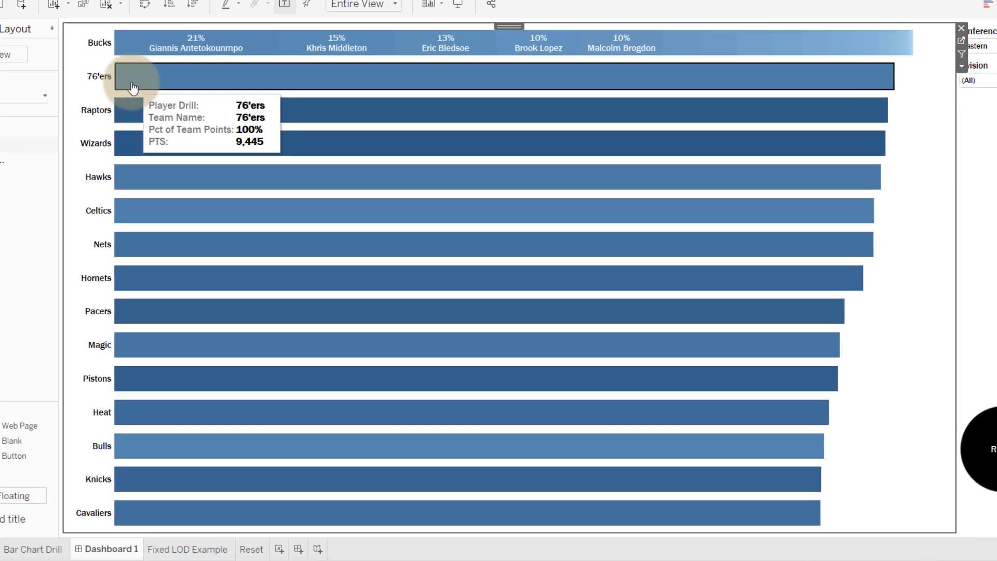
click(199, 111)
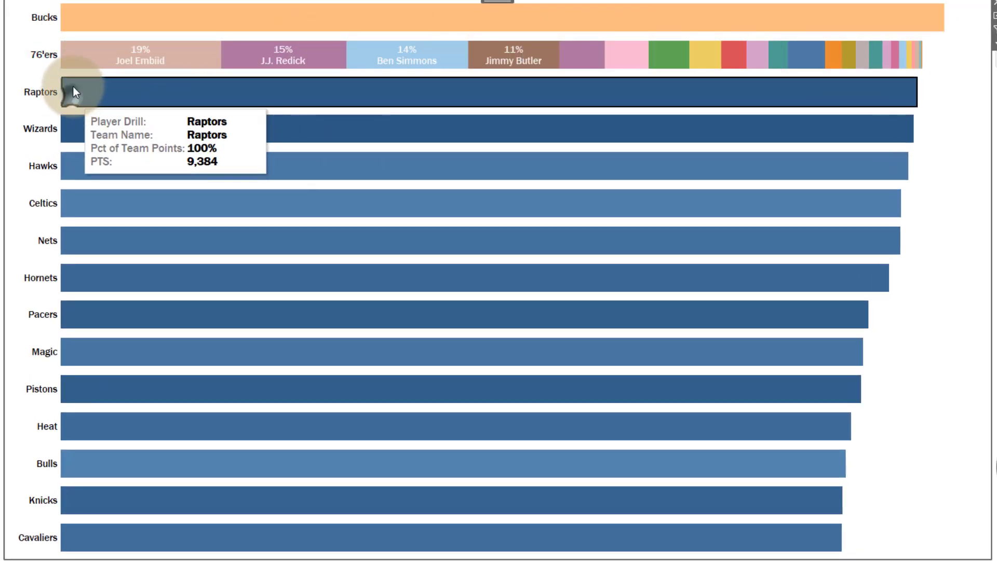
click(73, 91)
click(70, 57)
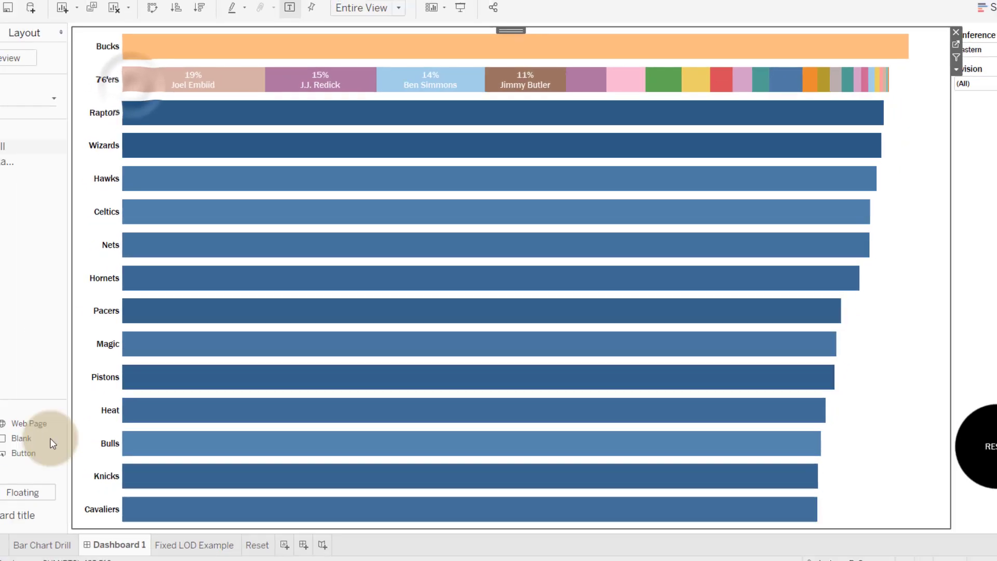
click(52, 545)
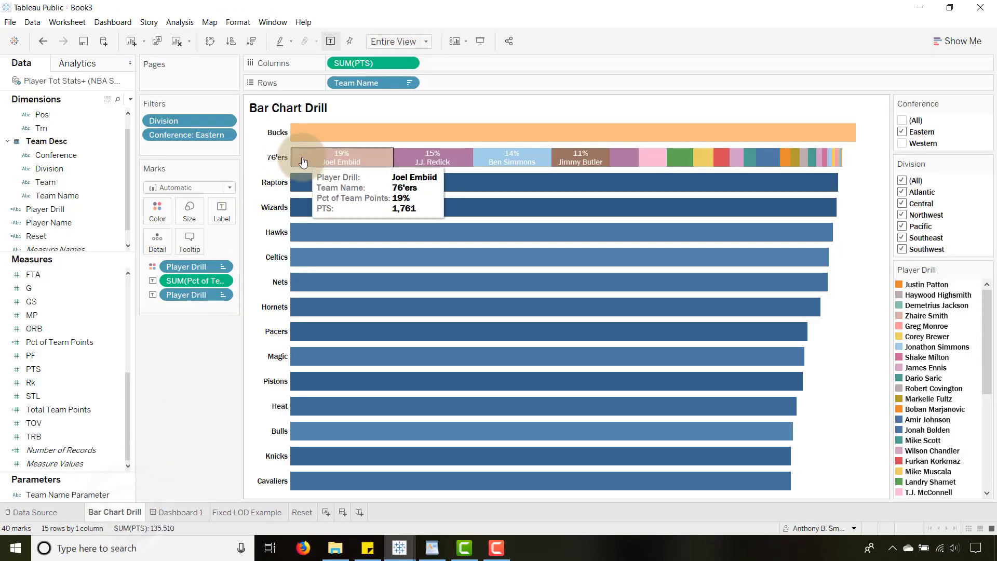
click(175, 512)
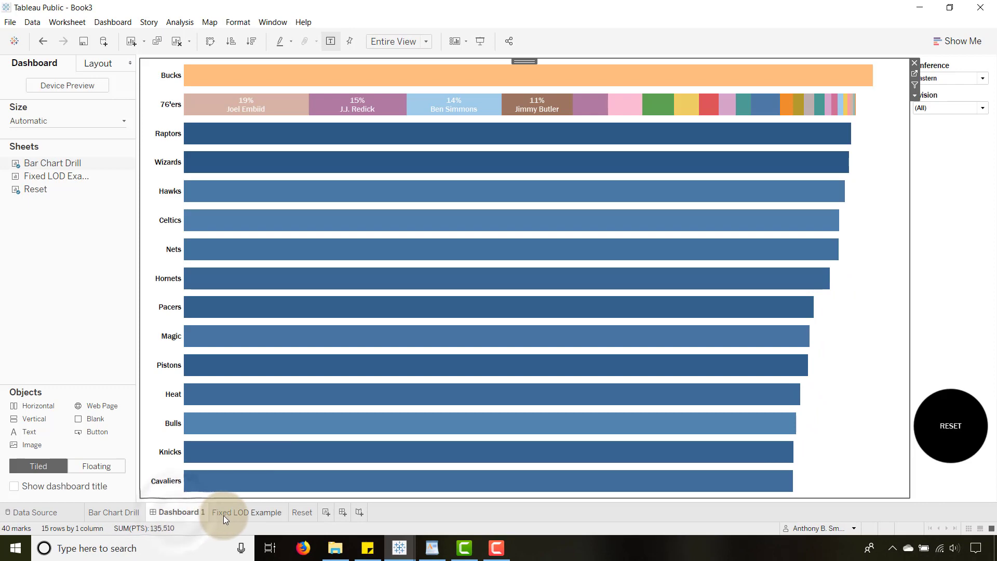
click(93, 515)
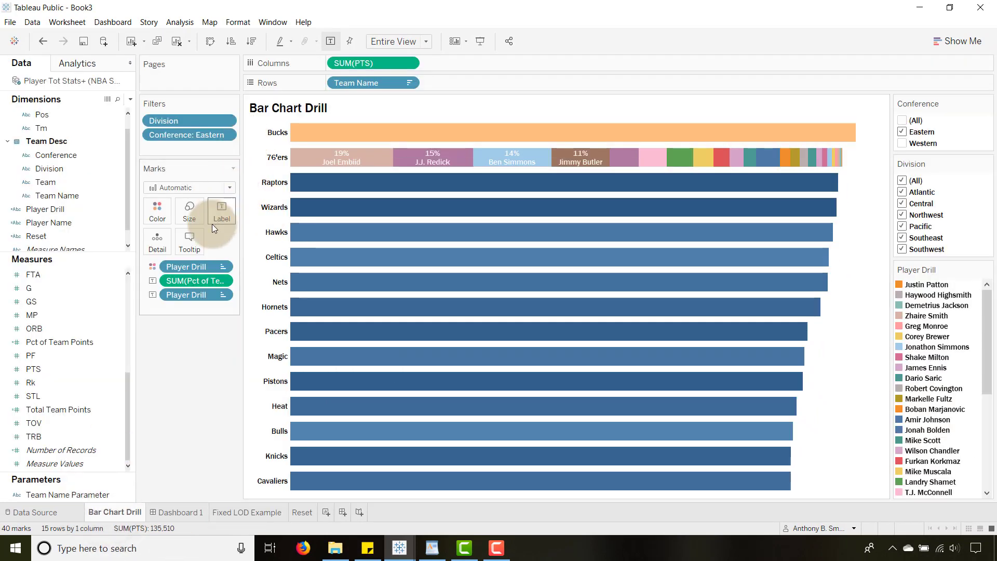
Reassign the Blue palette so every Player Drill member gets a blue shade
click(161, 220)
click(192, 250)
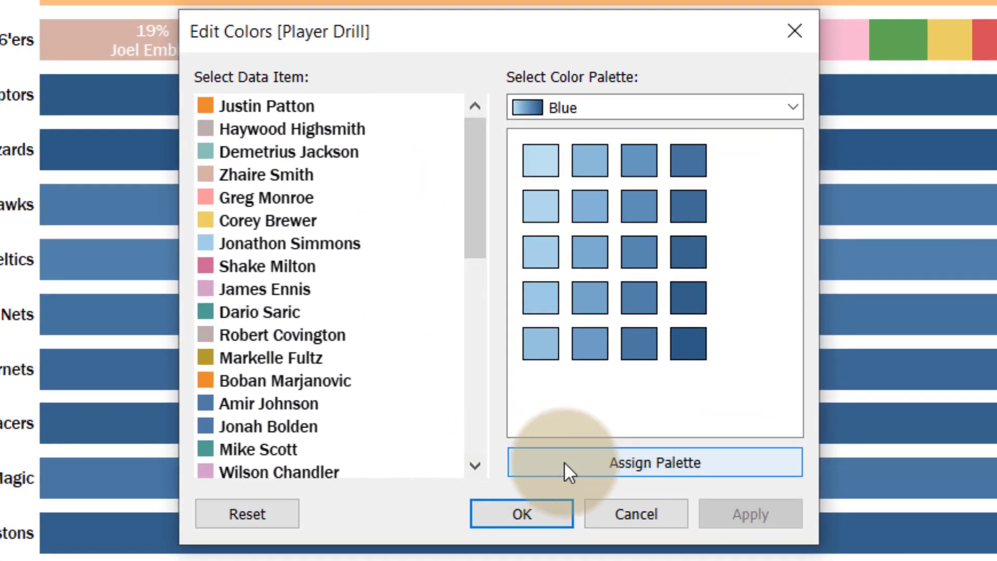
click(564, 462)
click(494, 520)
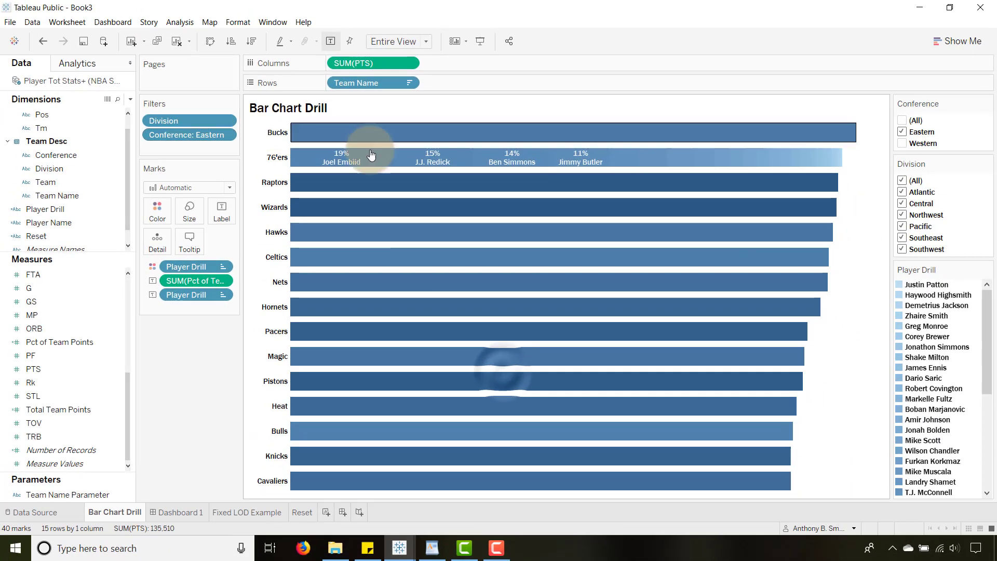
Drill into the Bucks, 76'ers, Raptors, Wizards and Hawks bars on Dashboard 1
click(189, 512)
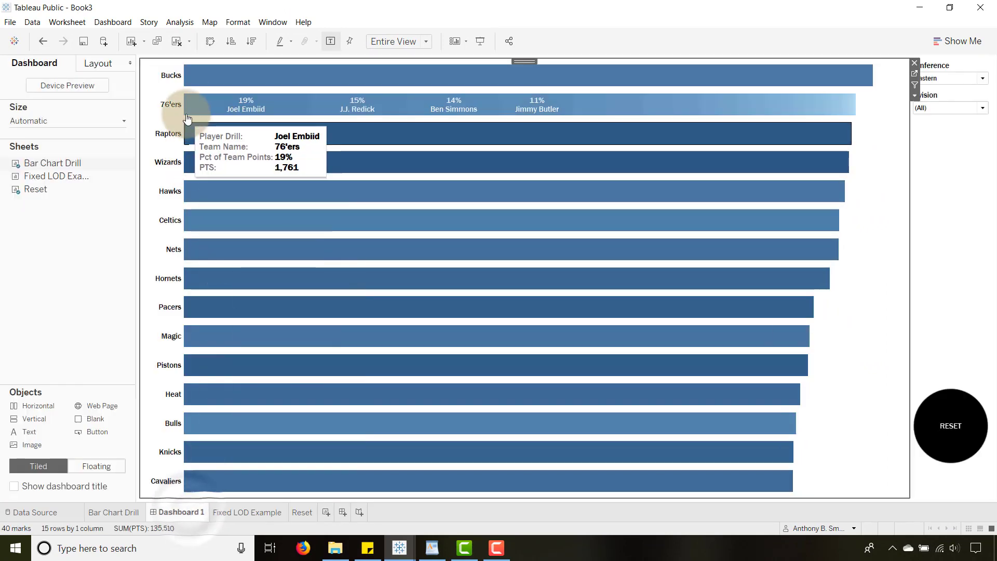
click(196, 78)
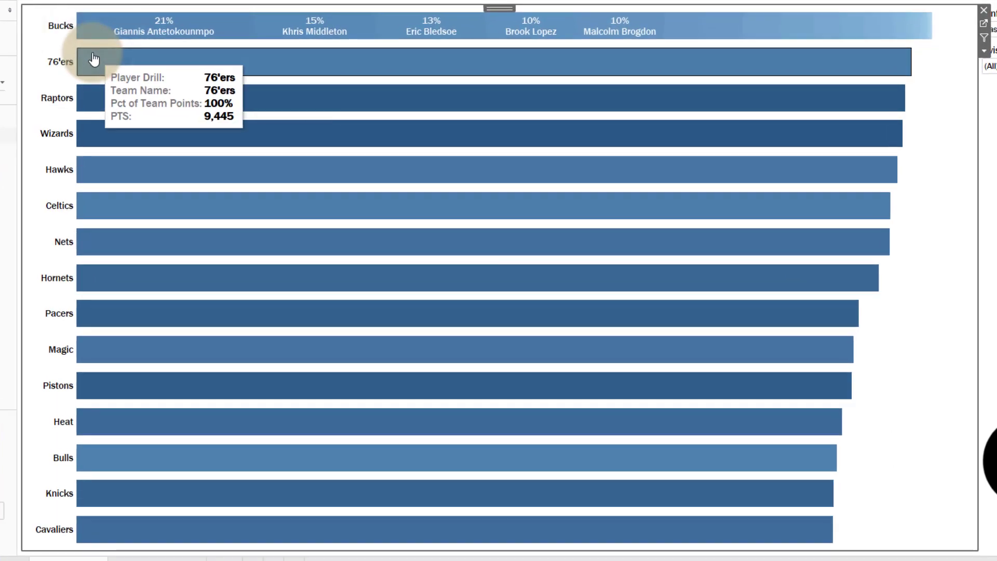
click(93, 59)
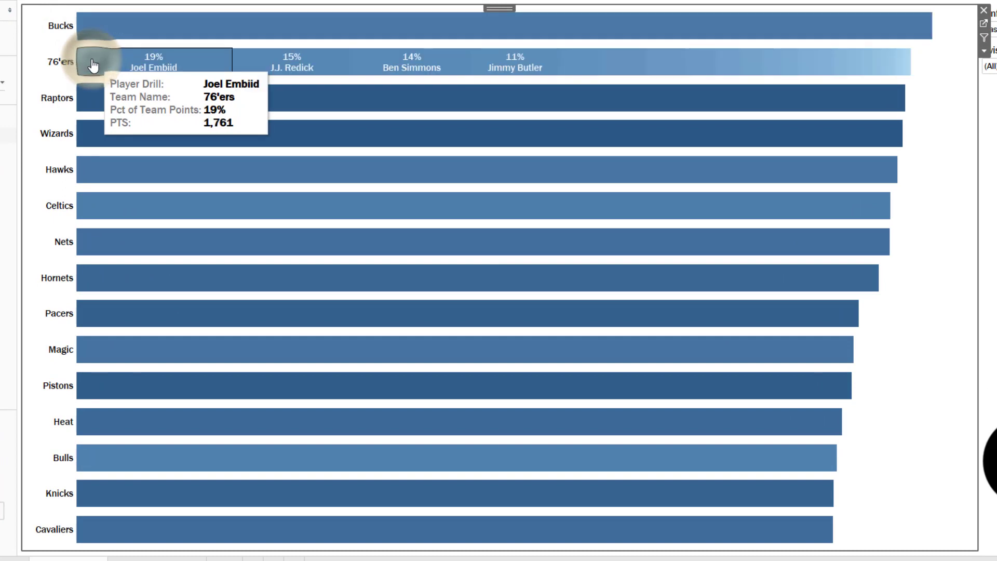
click(92, 102)
click(90, 136)
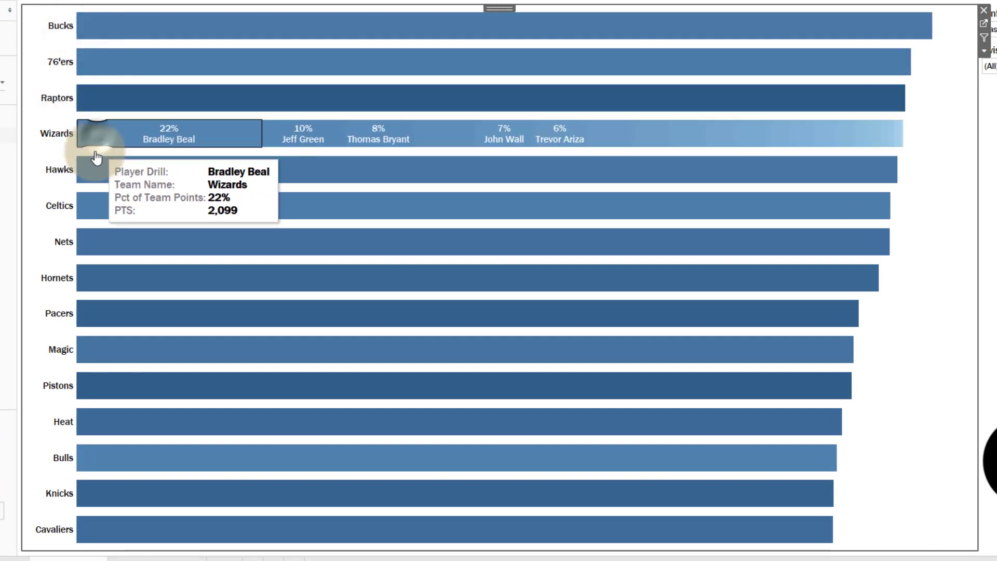
click(93, 172)
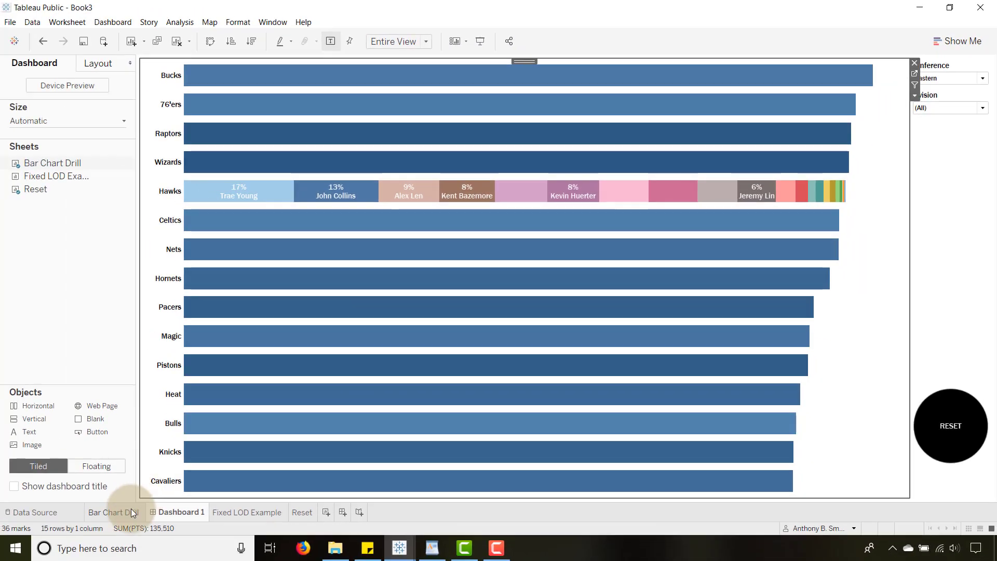
Give the newly added Hawks players blue shades in the Player Drill colour editor
click(127, 512)
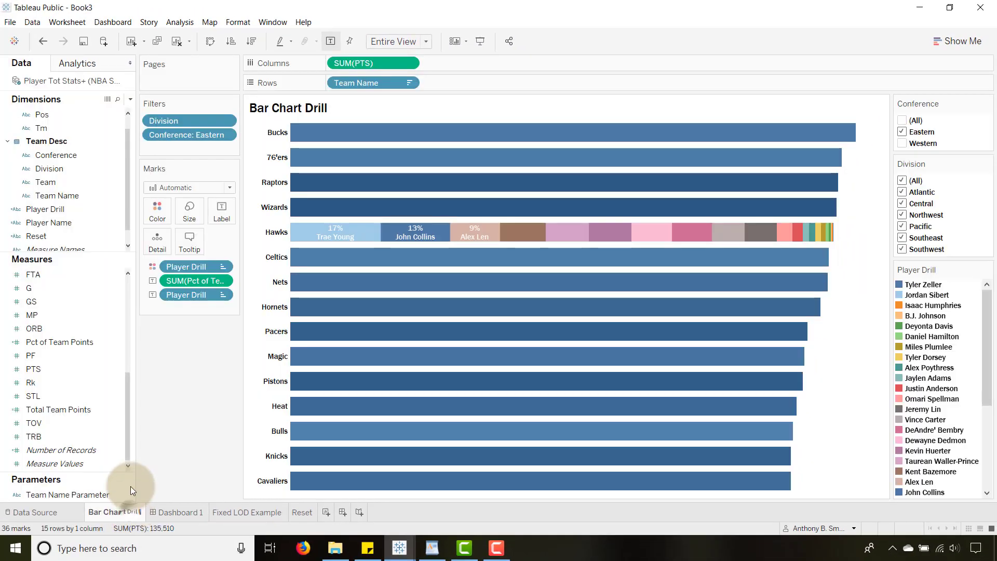
click(159, 217)
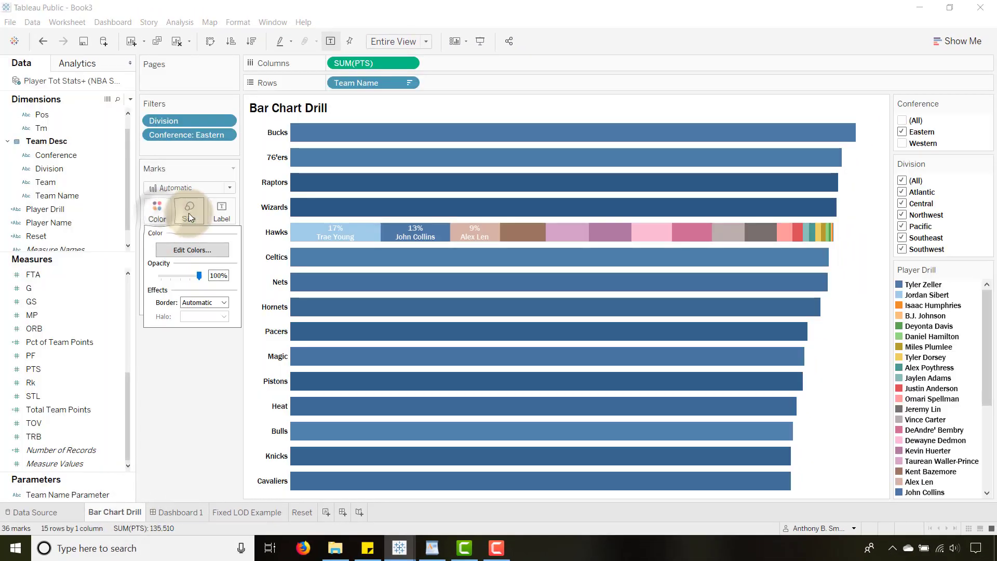
click(170, 250)
click(518, 348)
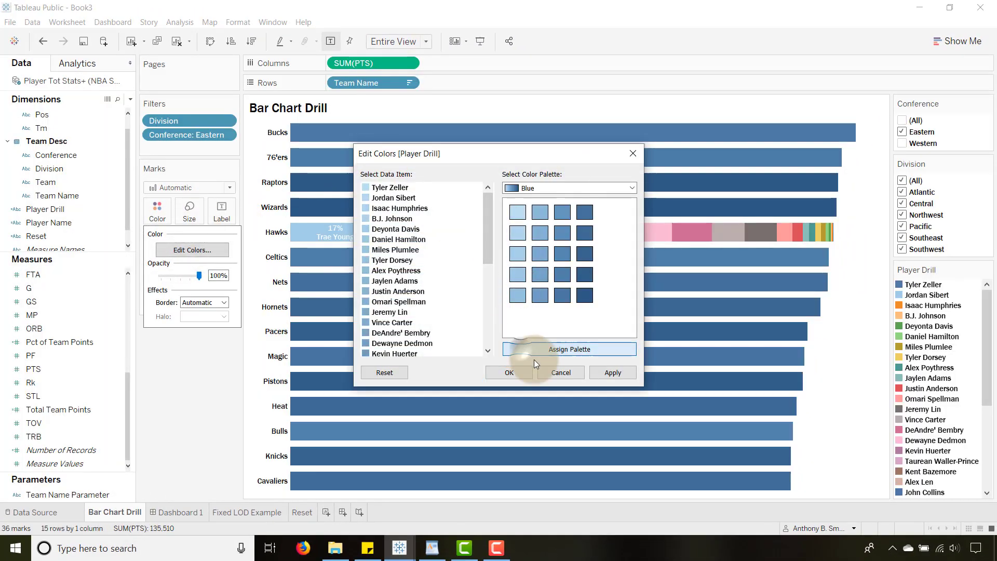
click(522, 372)
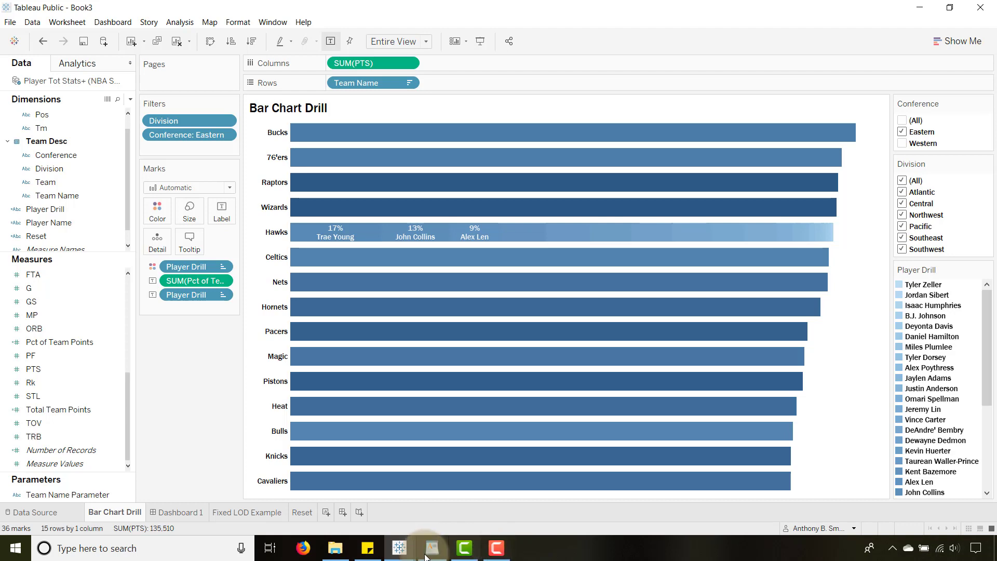
In the finished NBA workbook, filter Conference to Western and expand the Lakers bar into player shares
mouse_move(404, 555)
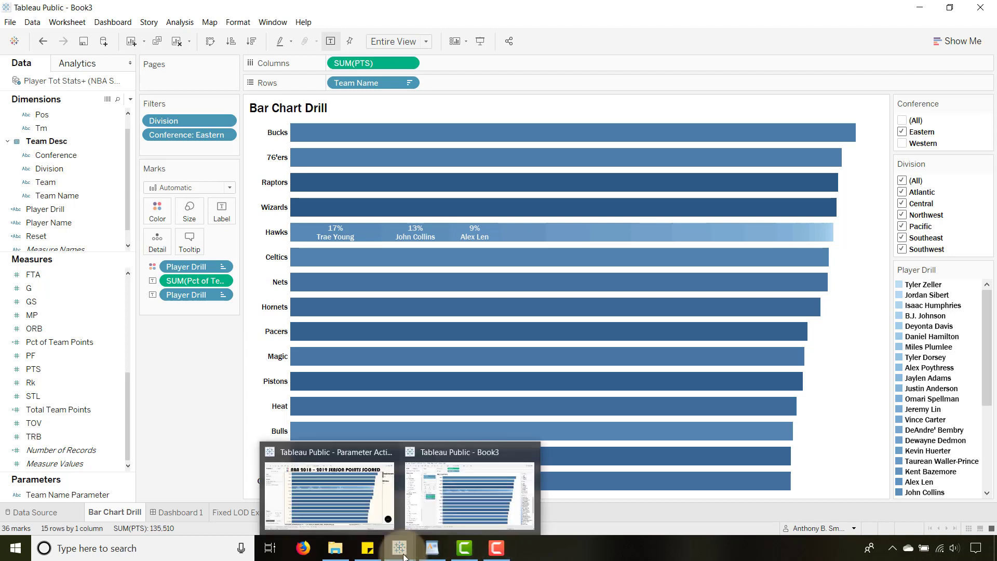
click(357, 506)
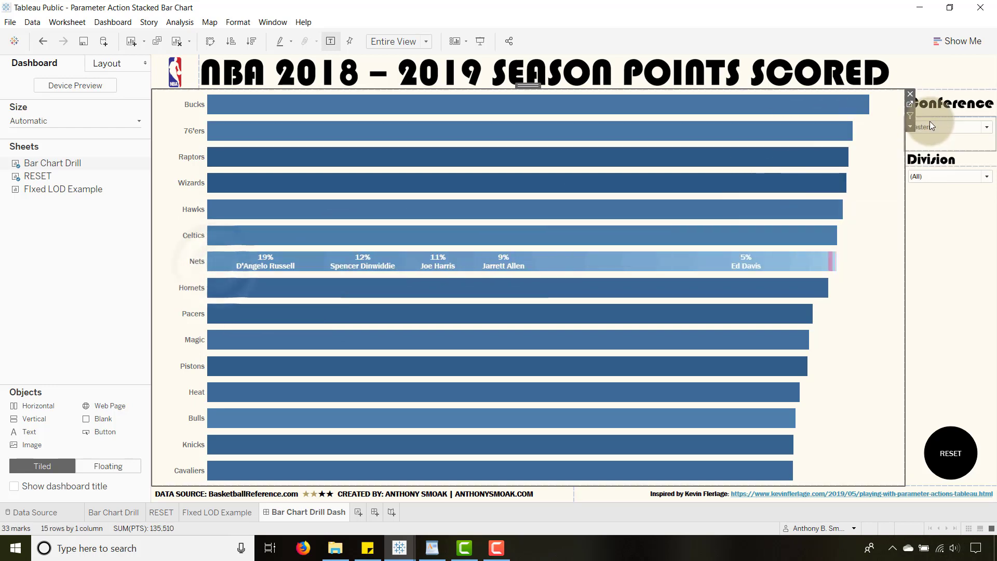
click(989, 129)
click(935, 166)
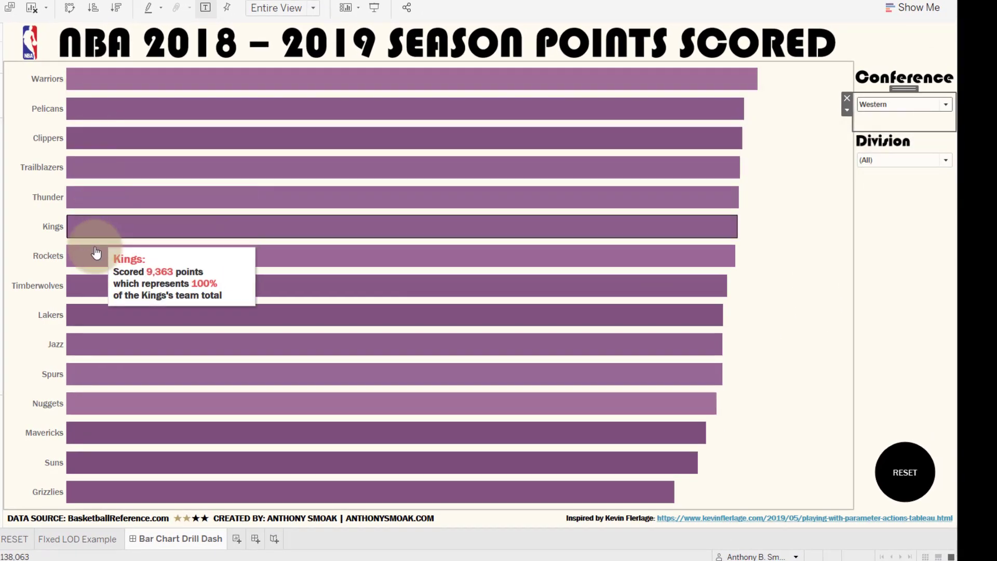
click(75, 318)
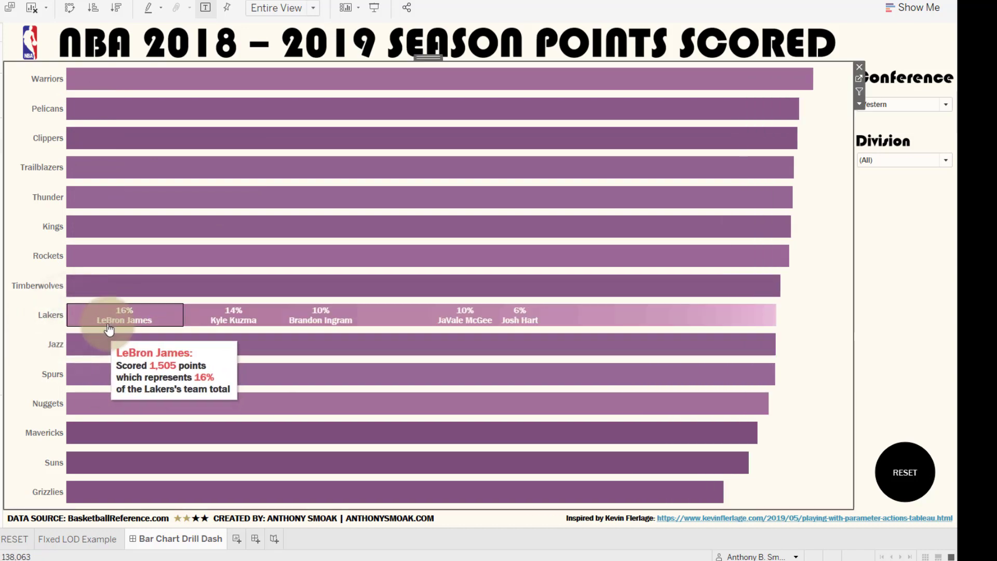